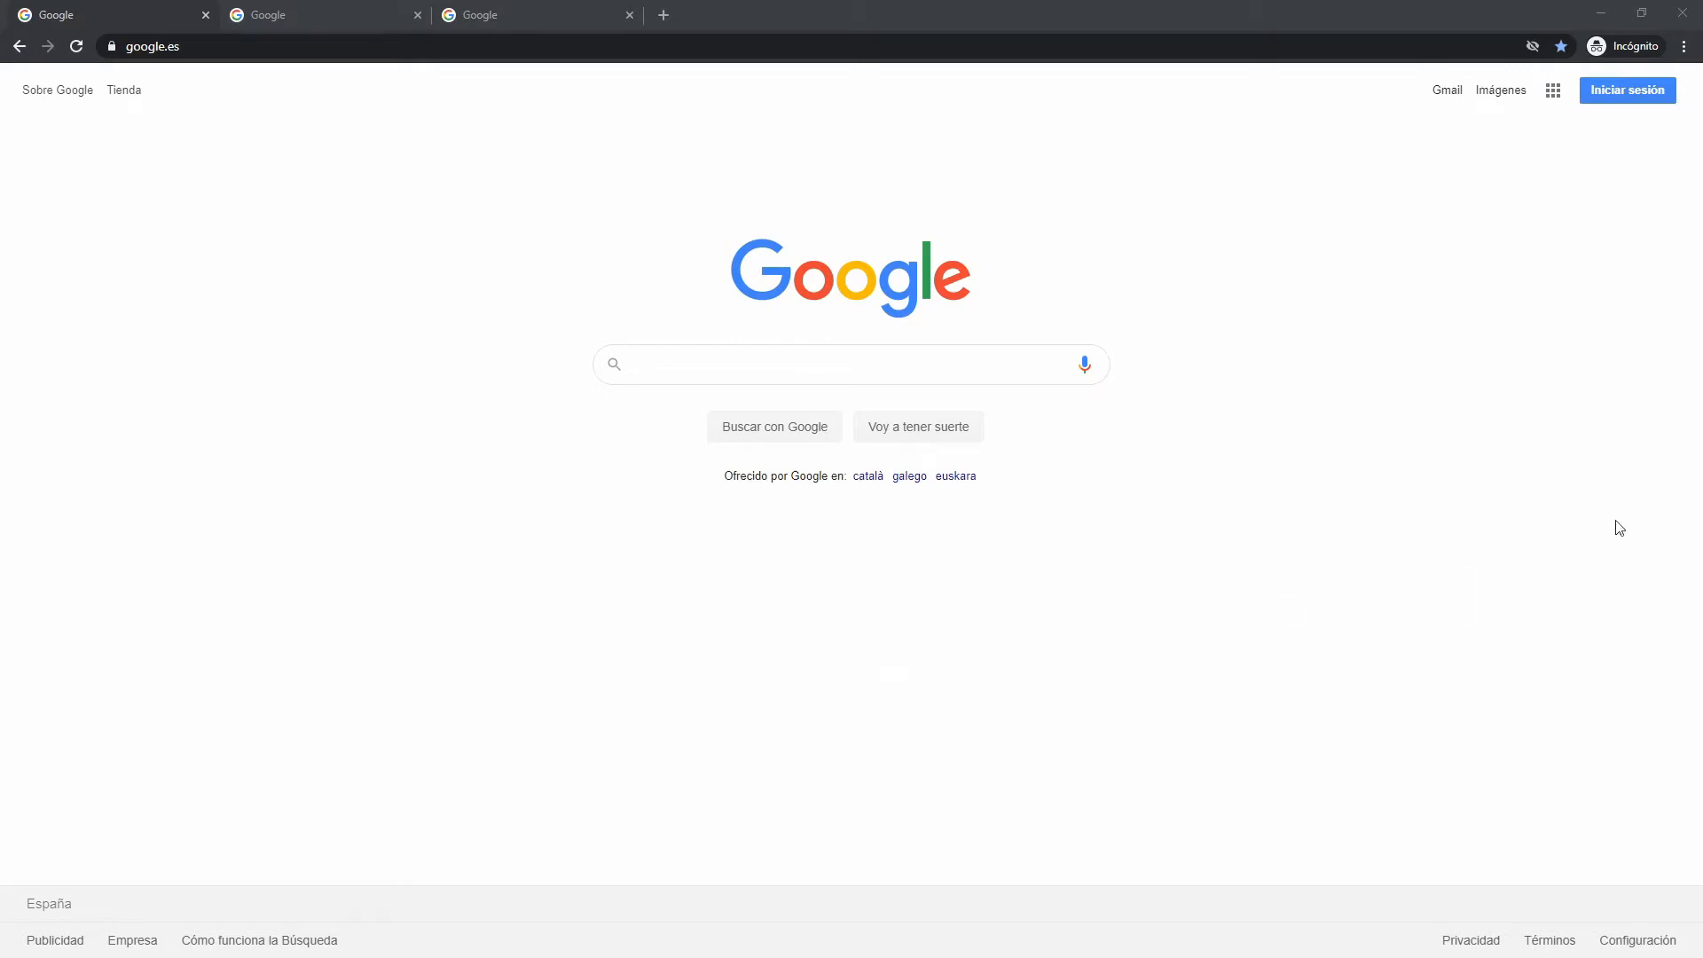
Log in to the Pandora FMS console at 192.168.1.40 with the console account credentials
left_click(268, 49)
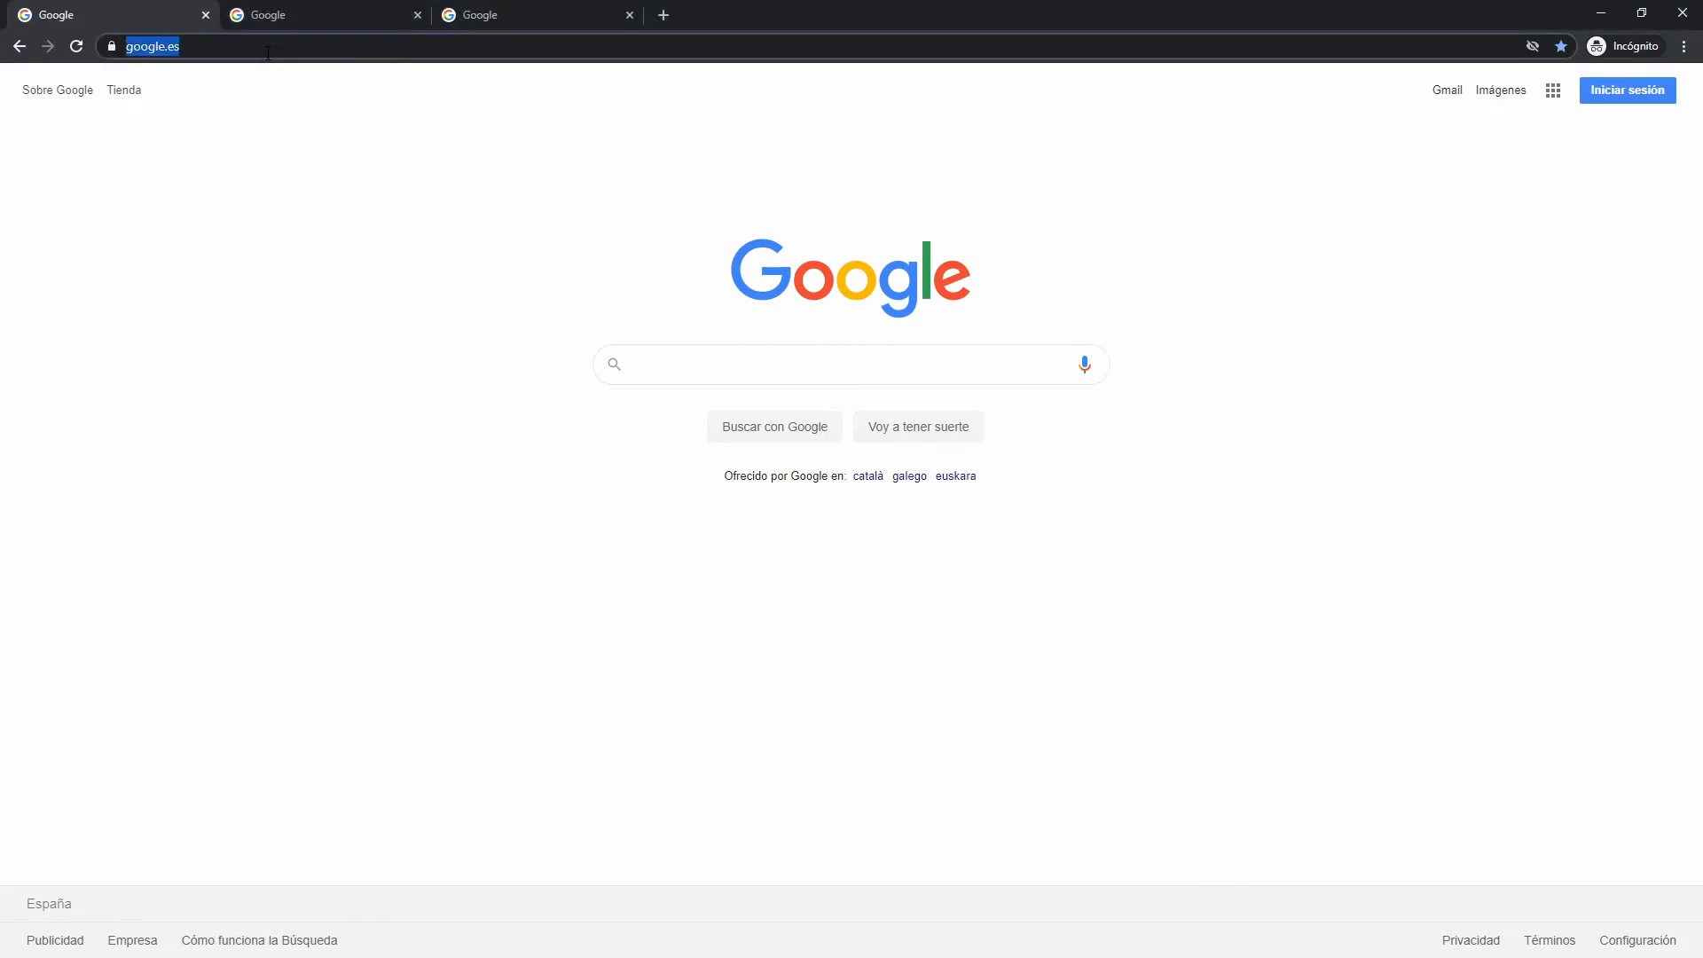
type("192.16")
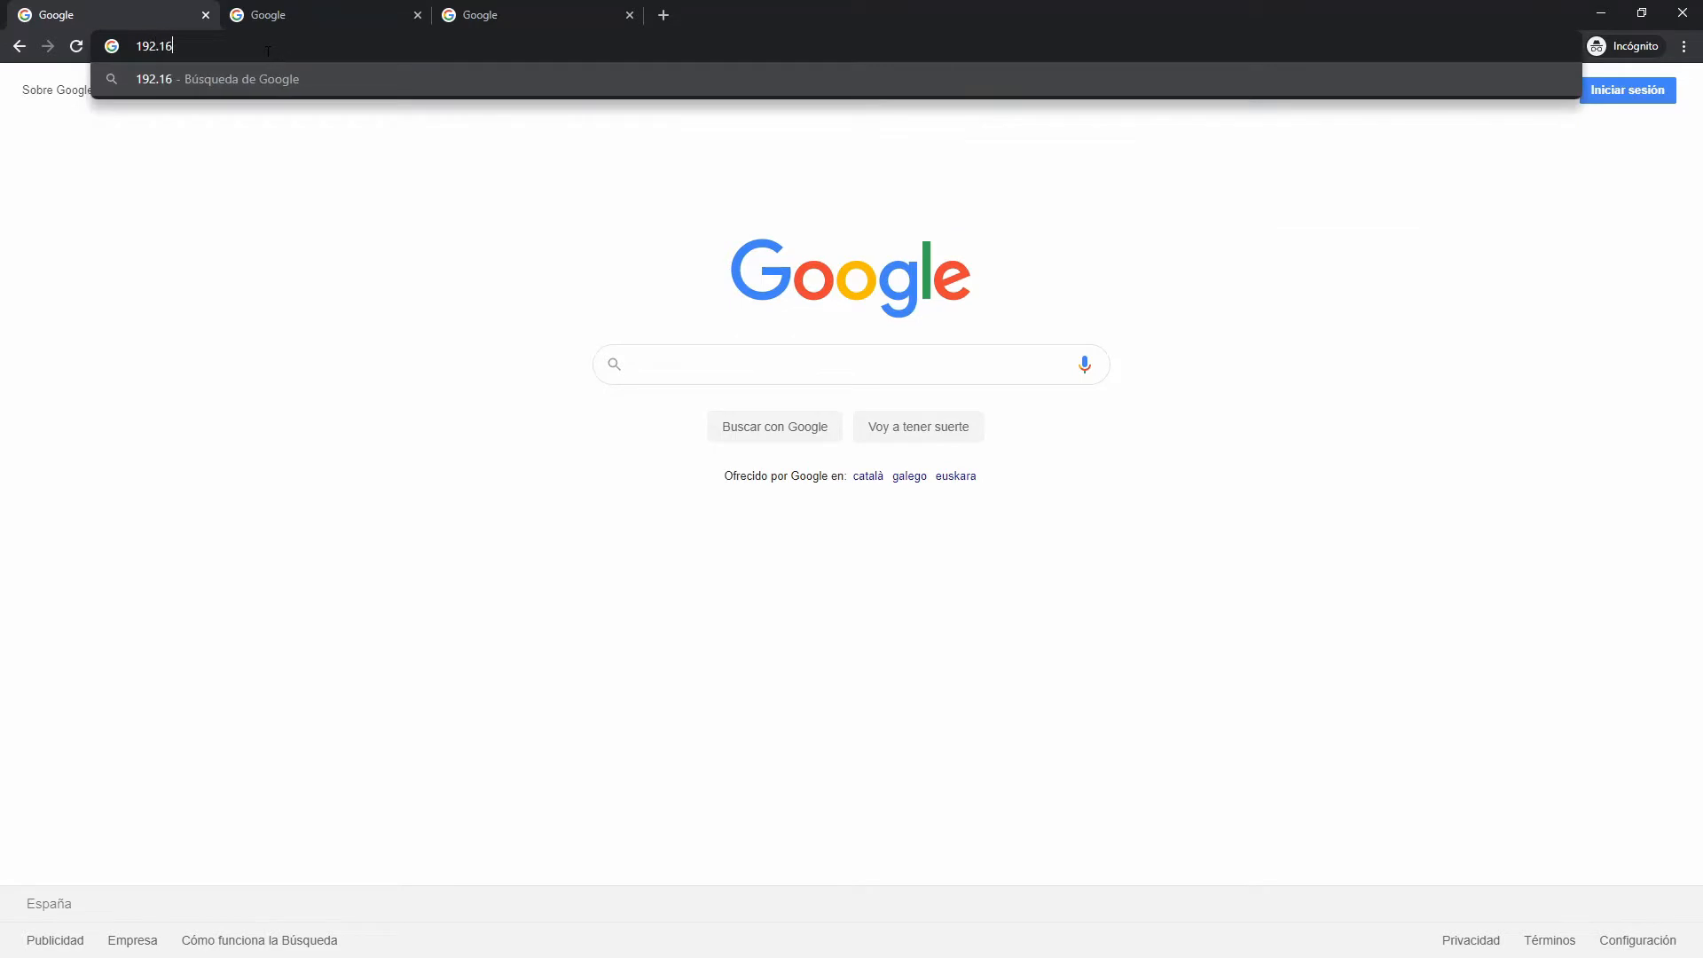
type("8.1.40")
key("Return")
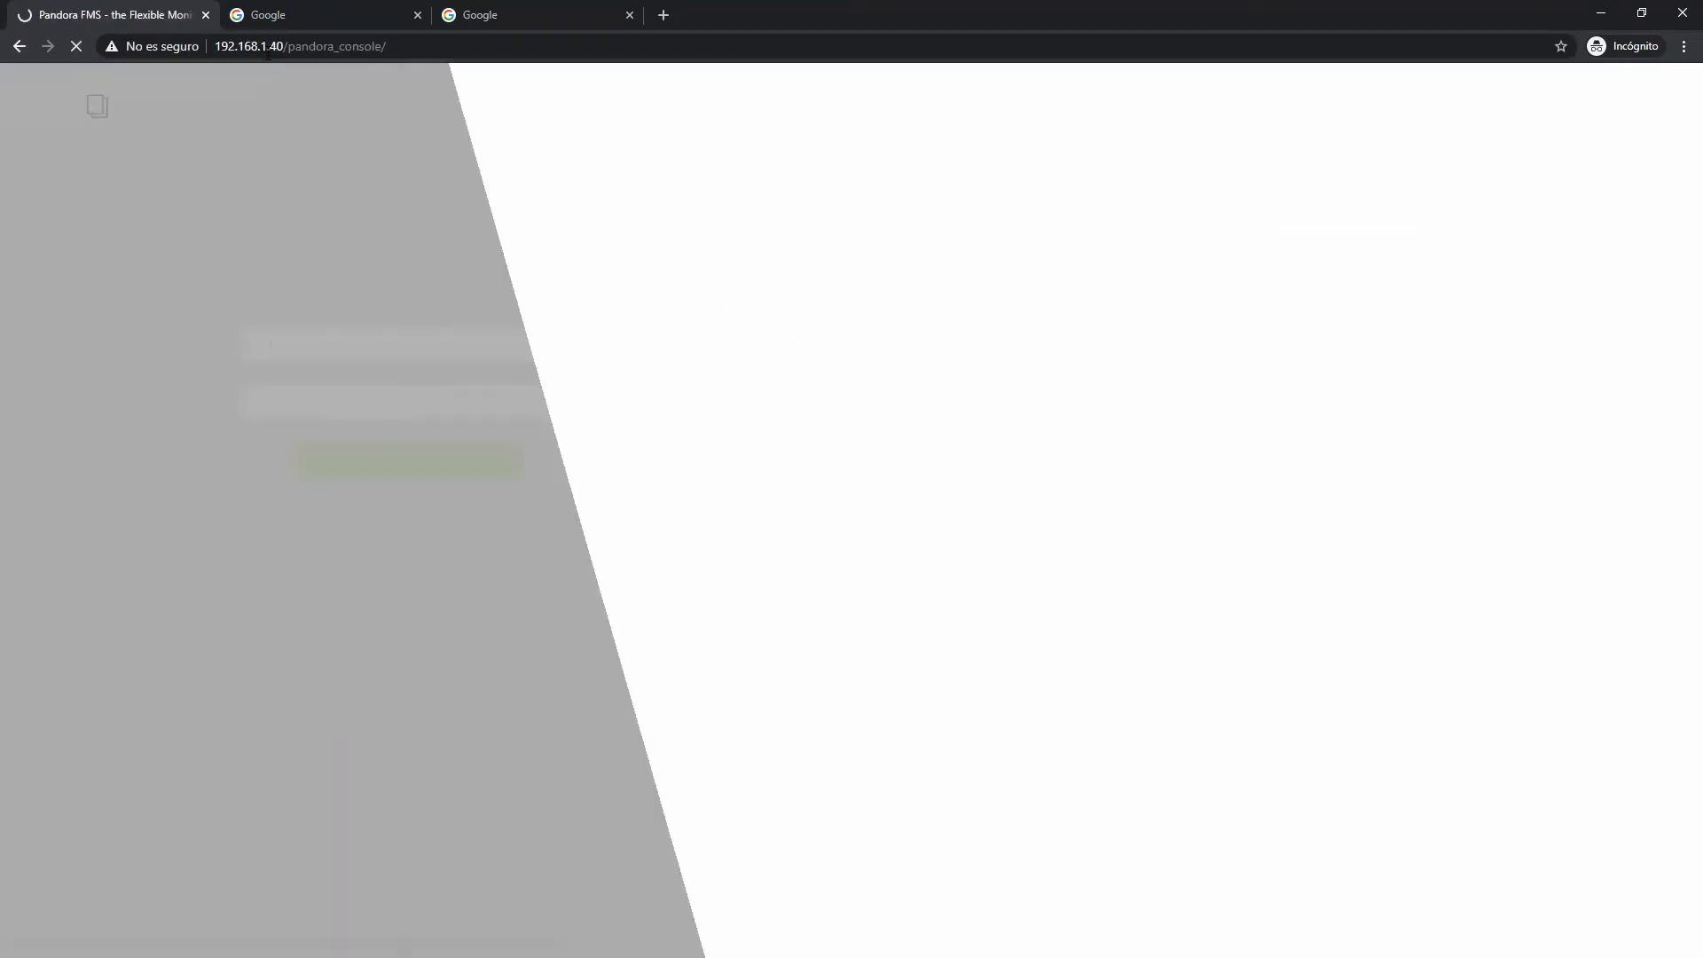
type("admin")
key("Tab")
type("pandora")
key("Return")
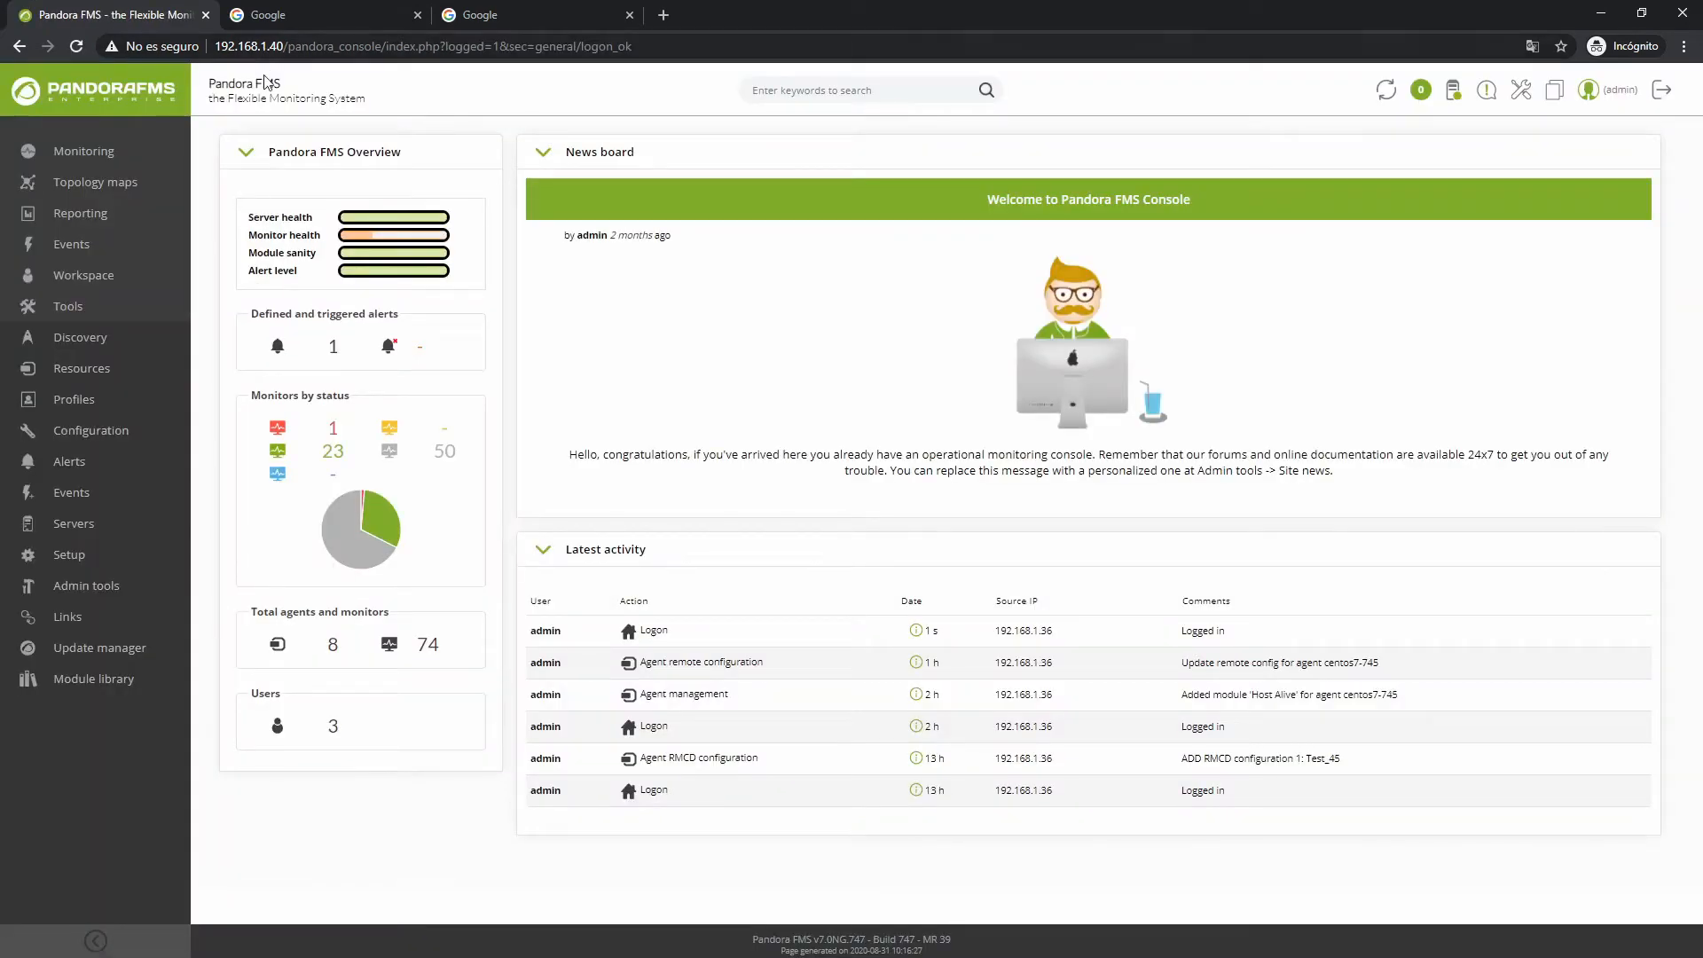
left_click(299, 16)
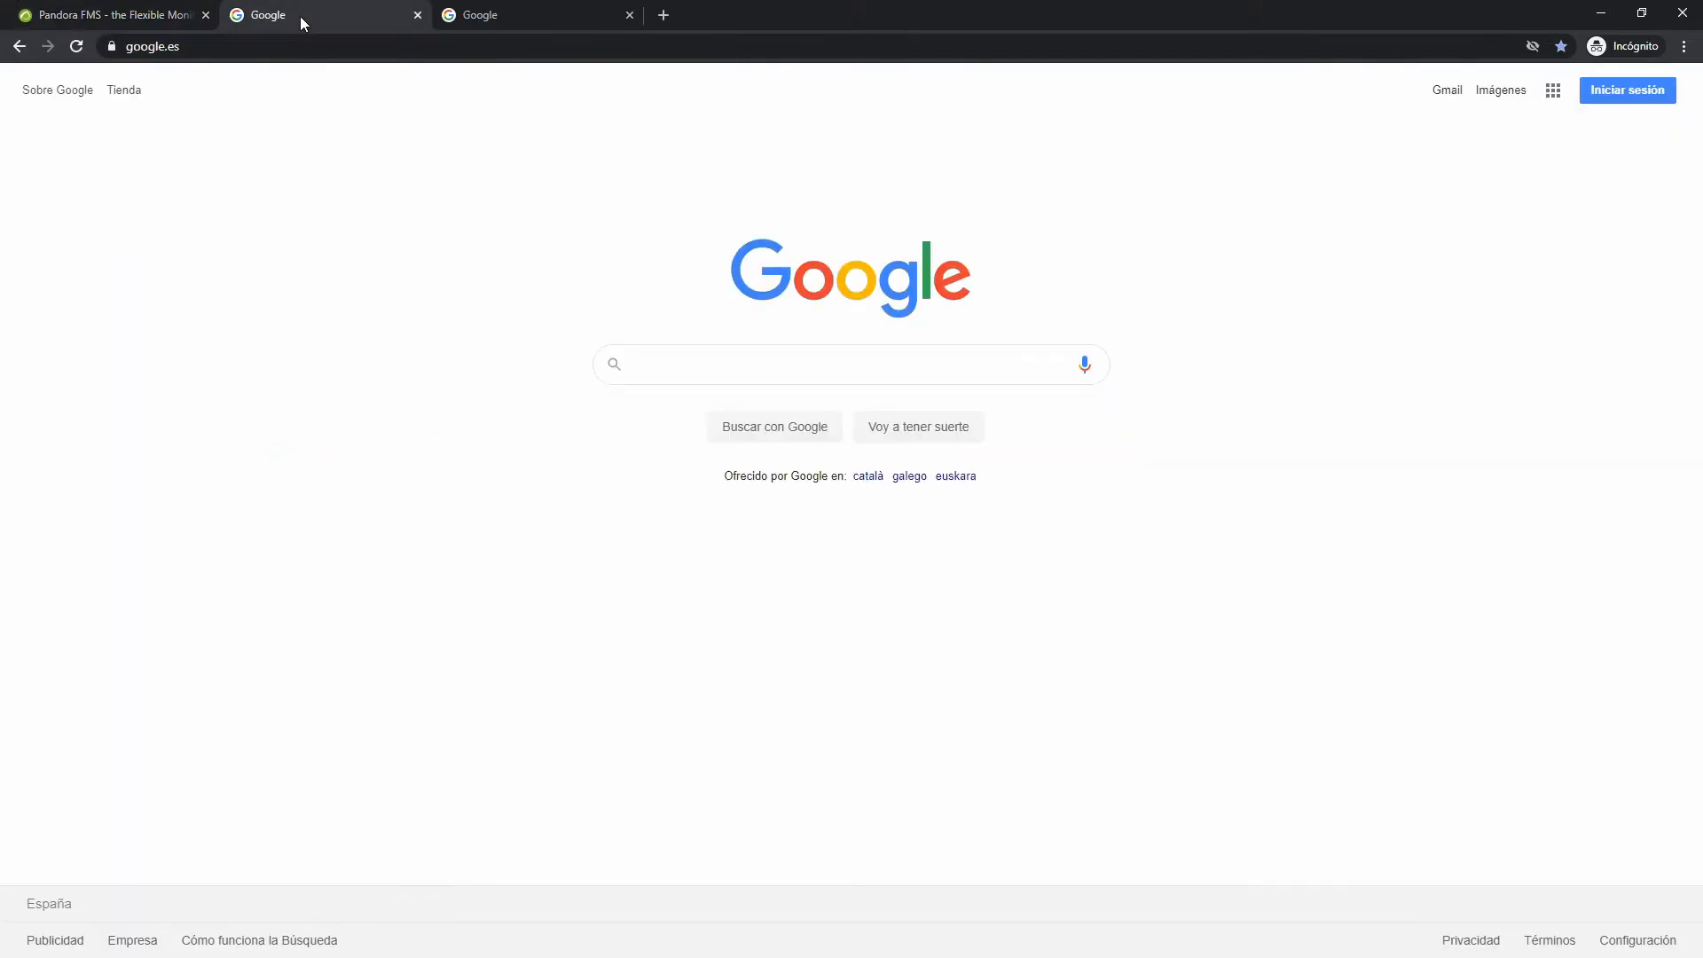
left_click(235, 50)
type("ssh")
key("Tab")
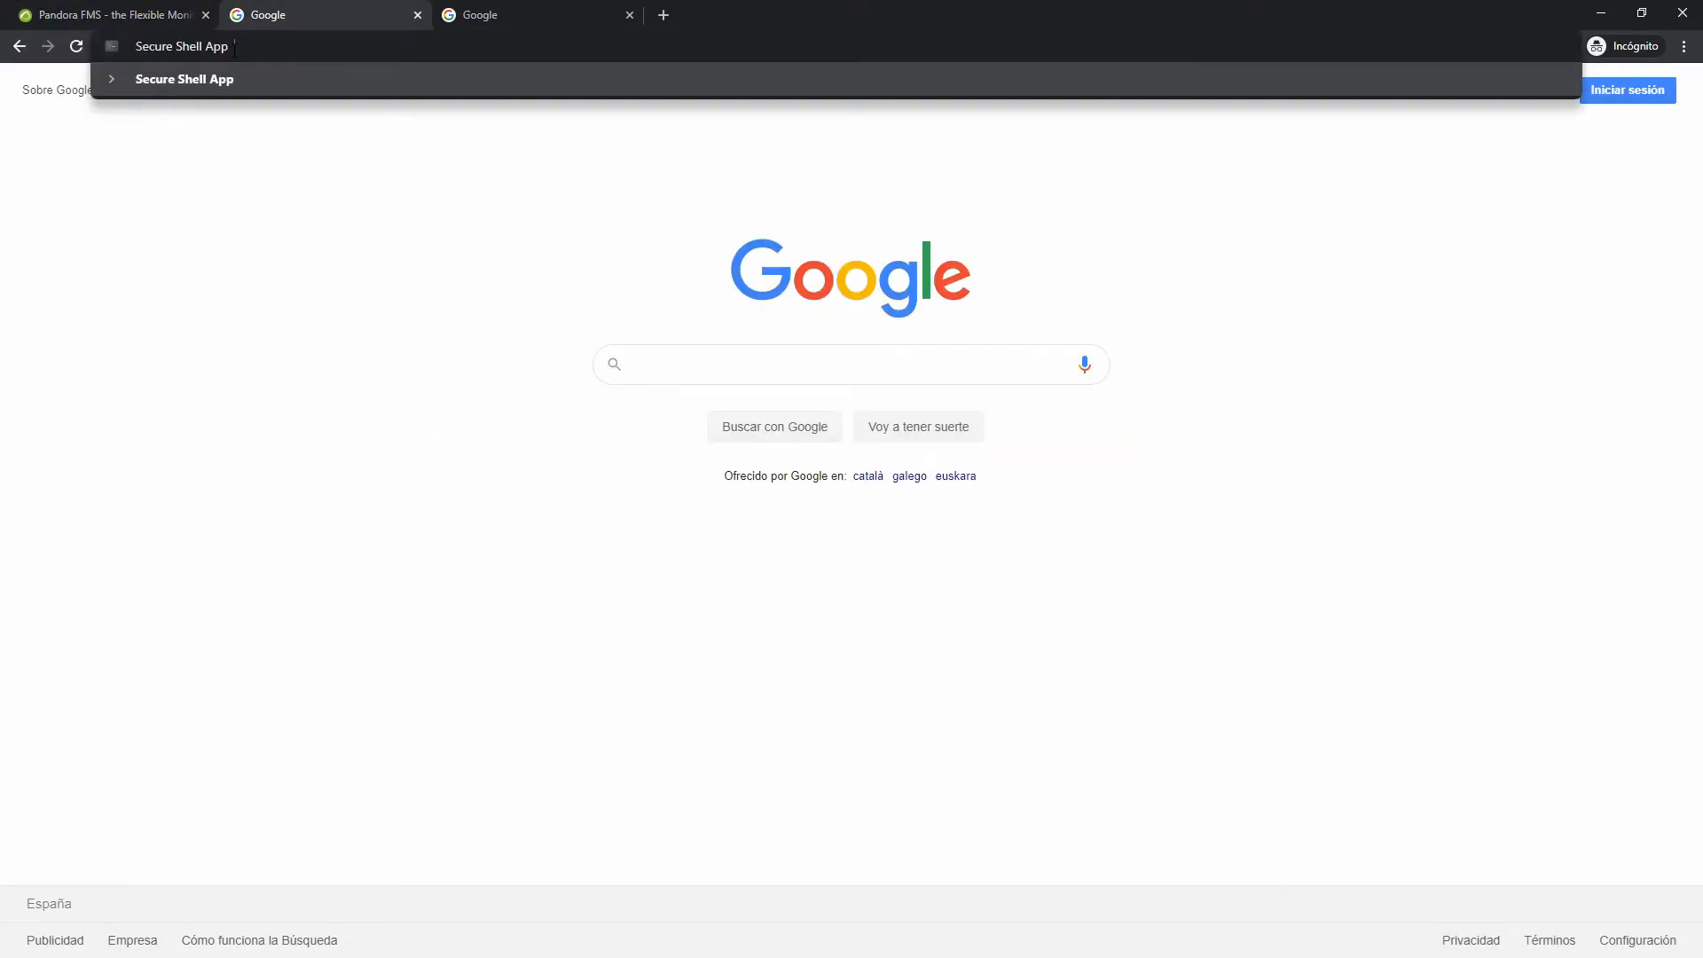
type("root@")
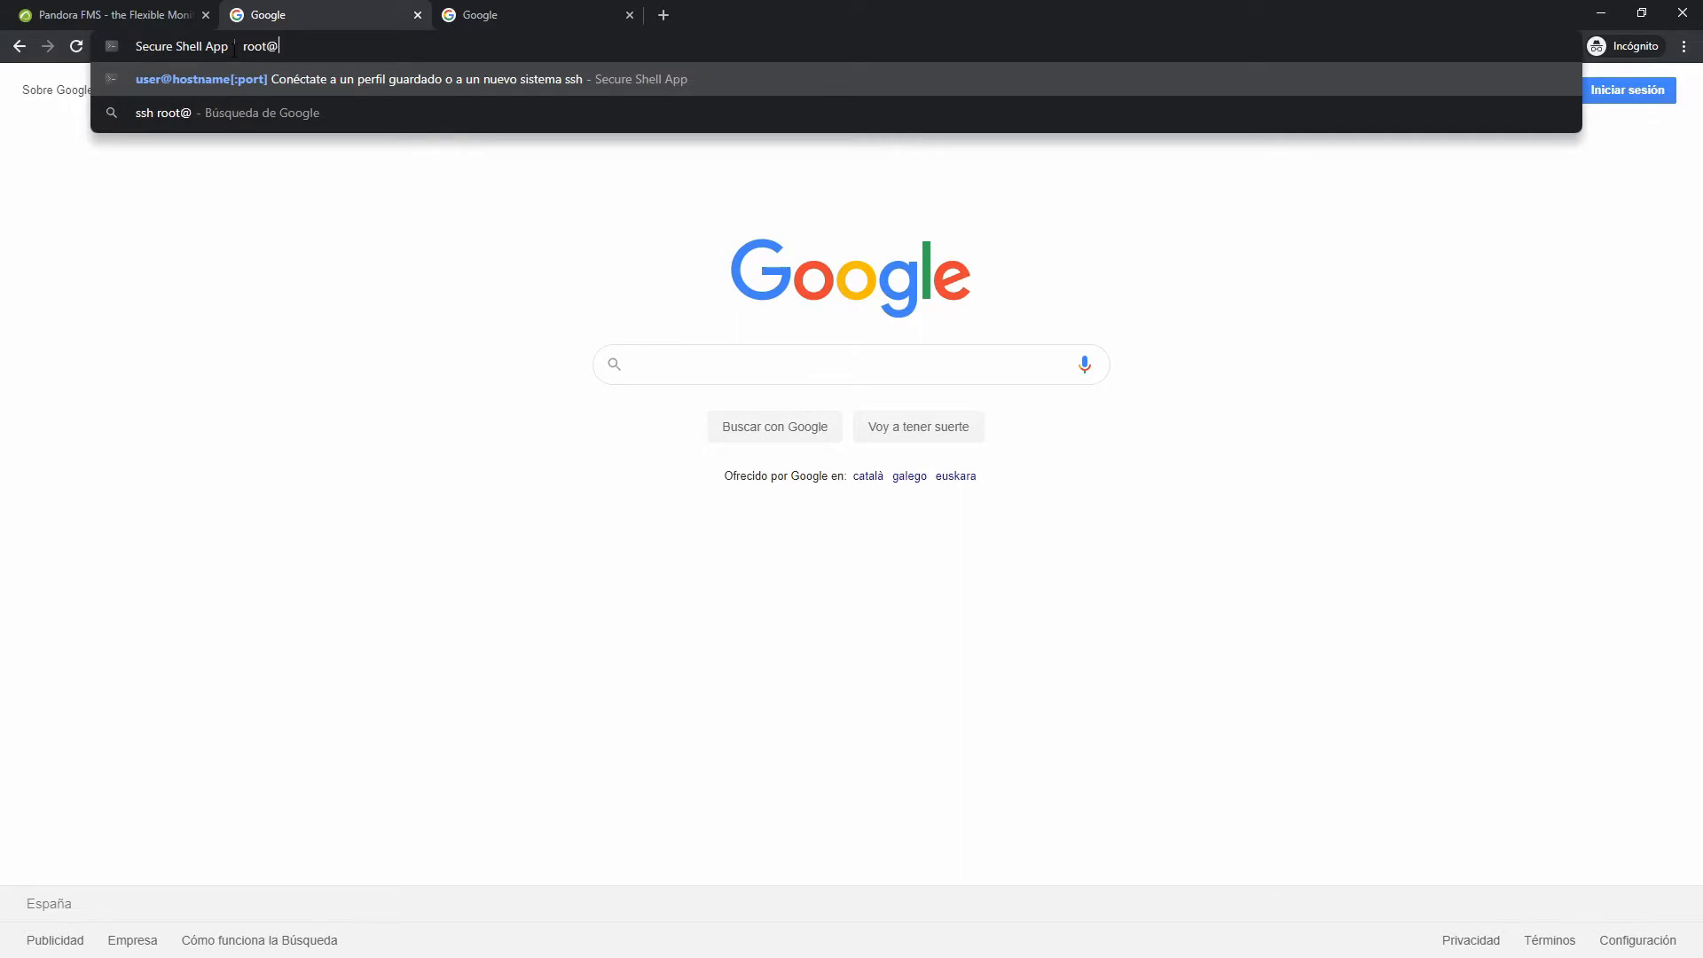
type("192.168.1.40")
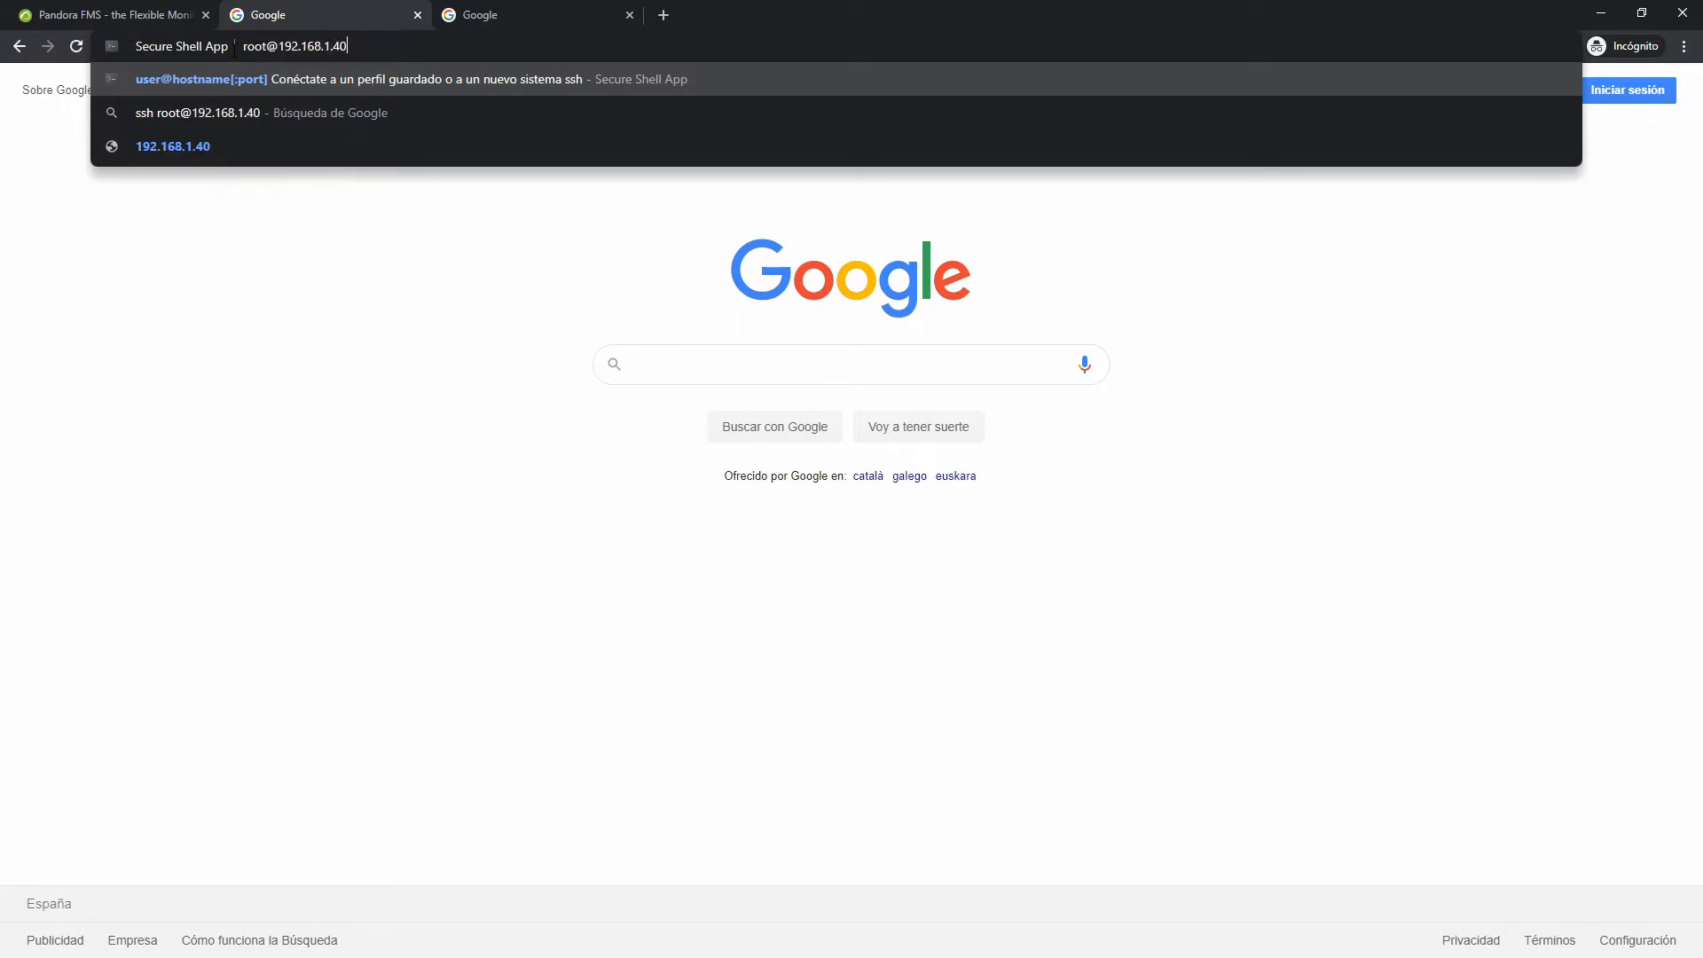
key("Return")
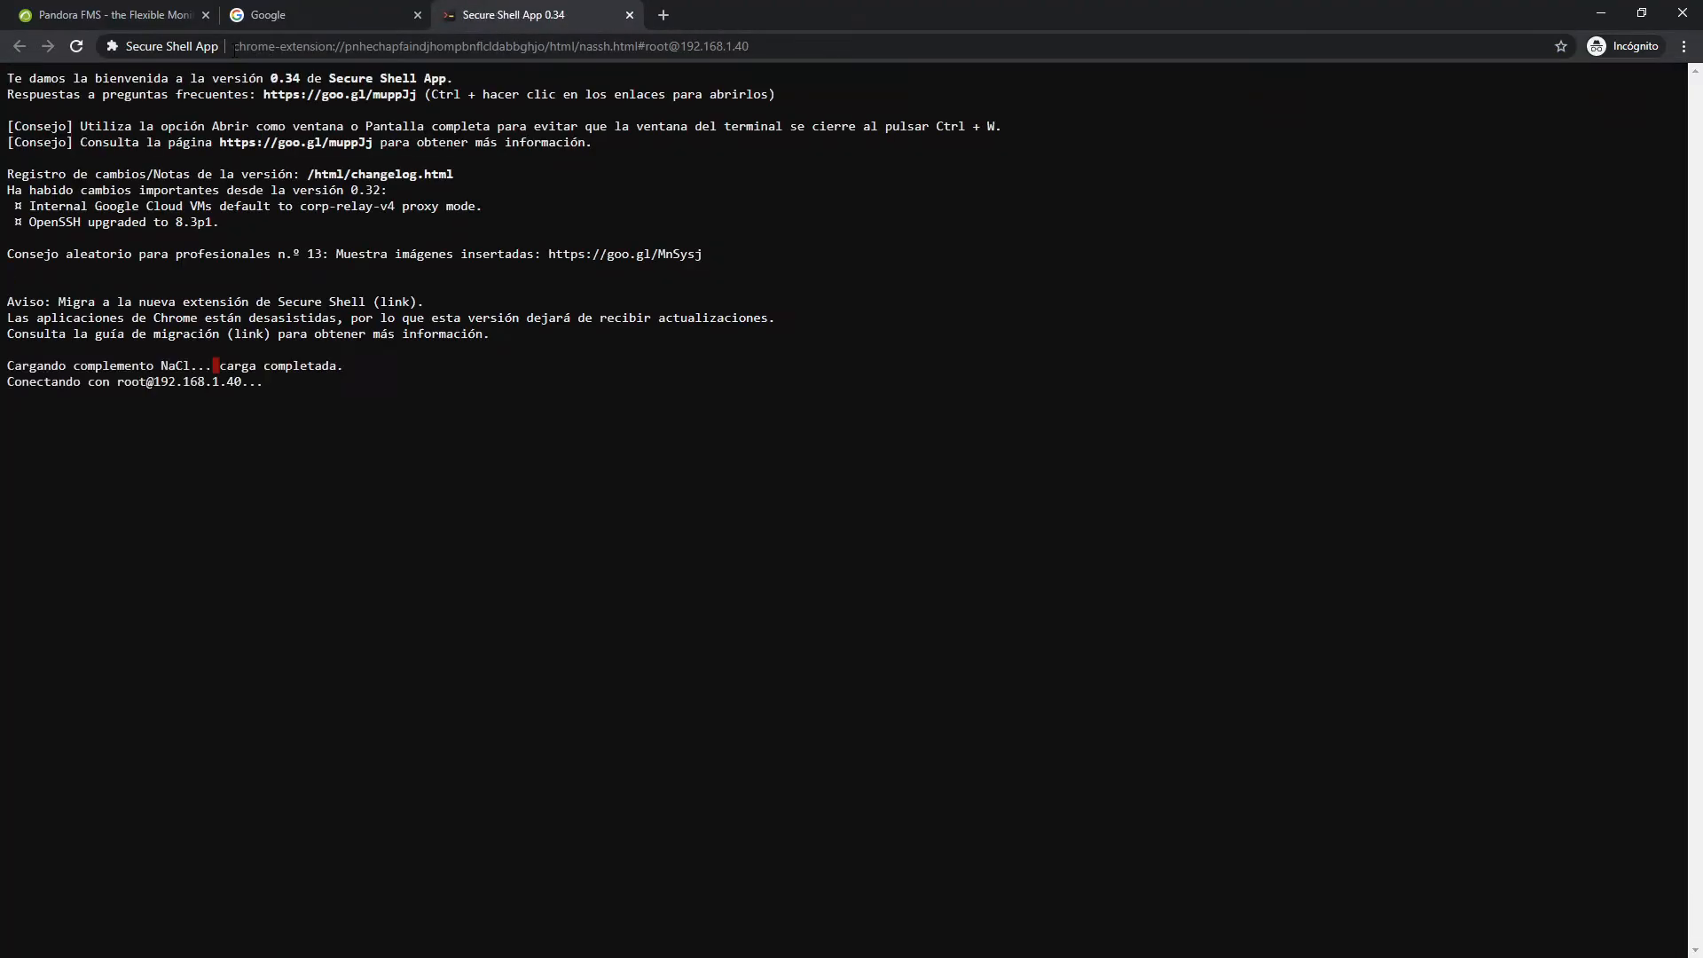
type("yes")
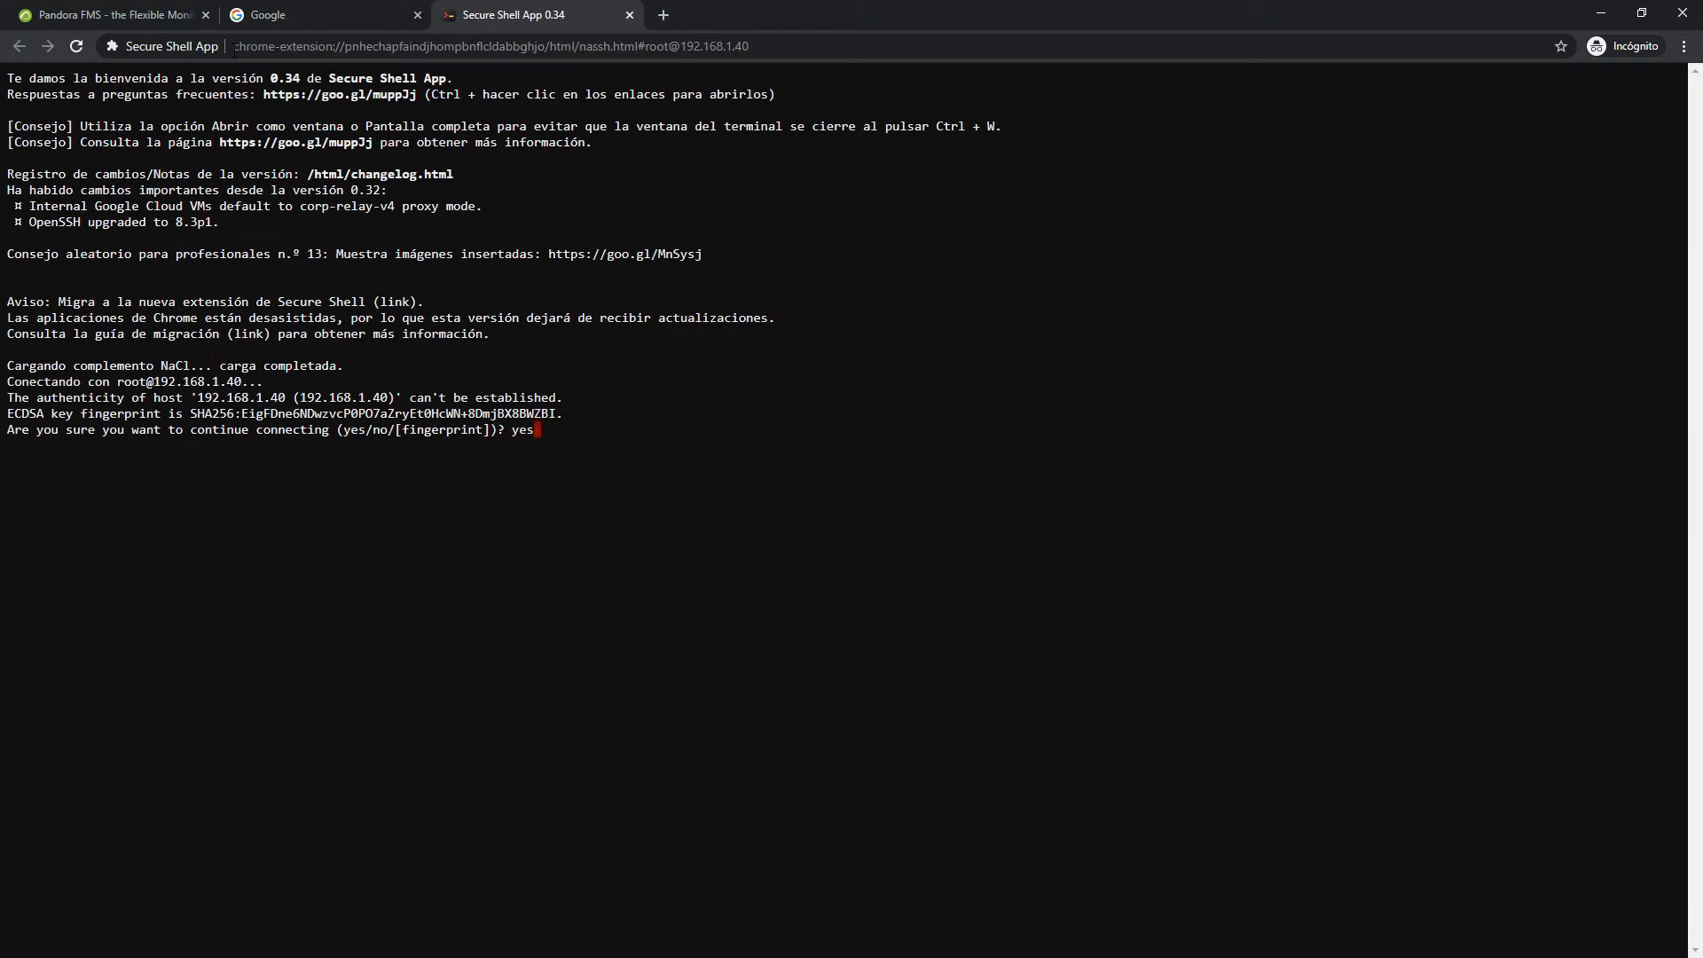
key("Return")
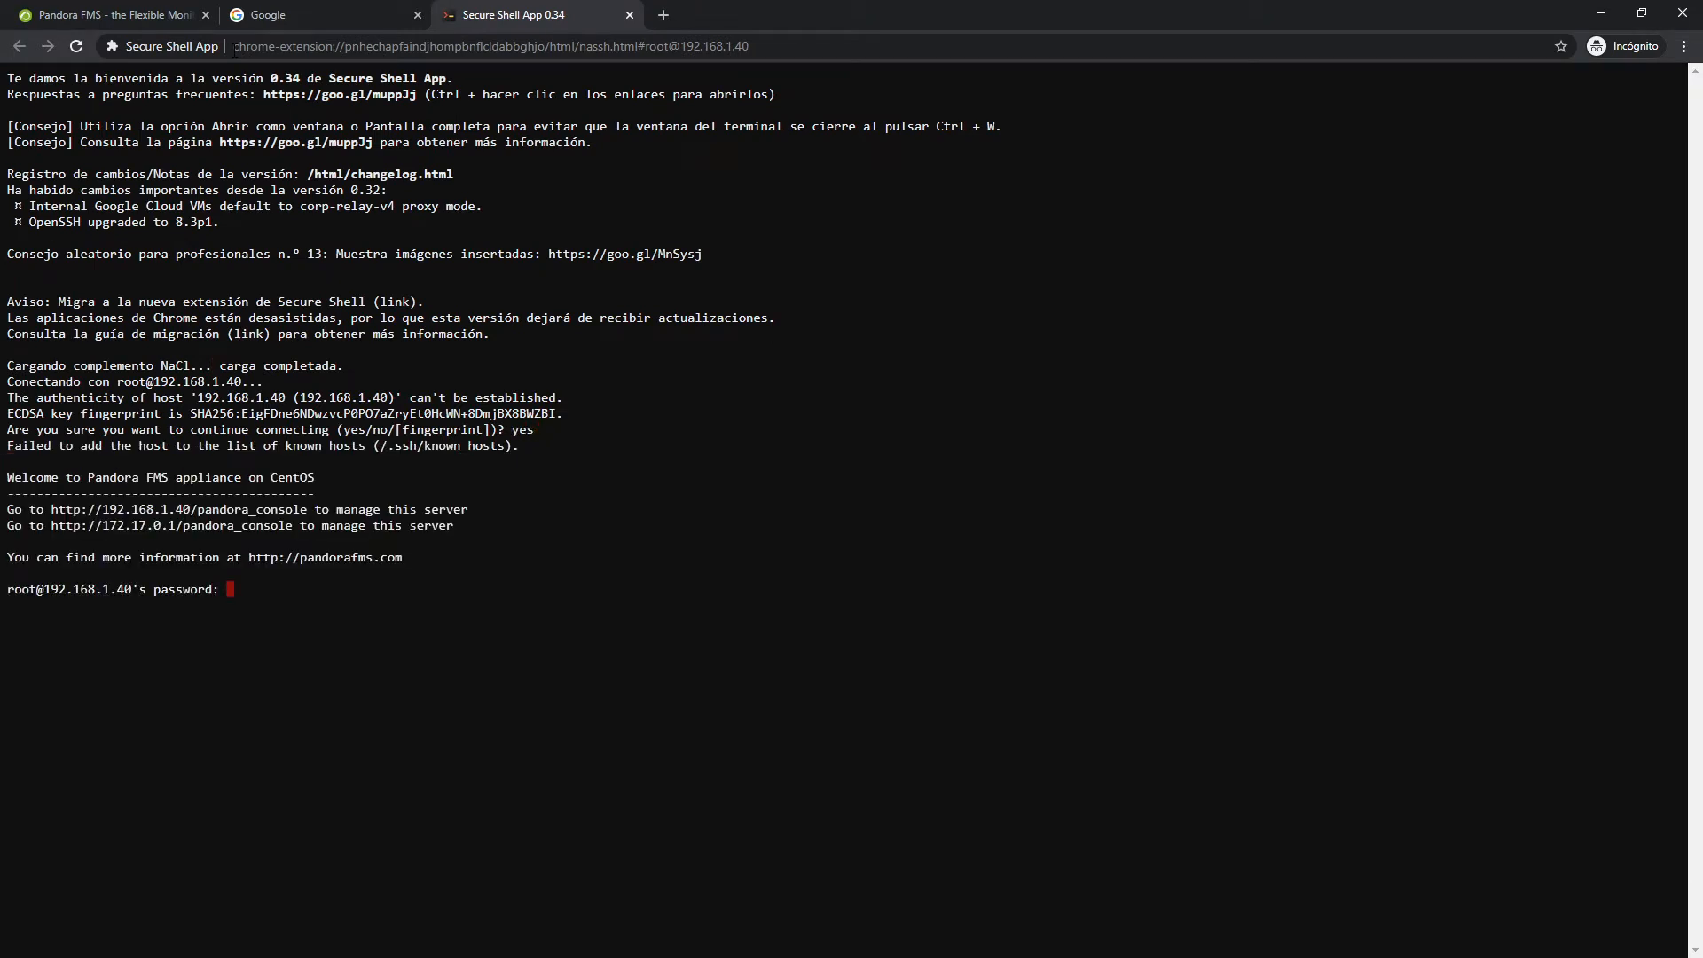
key("Return")
type("clear")
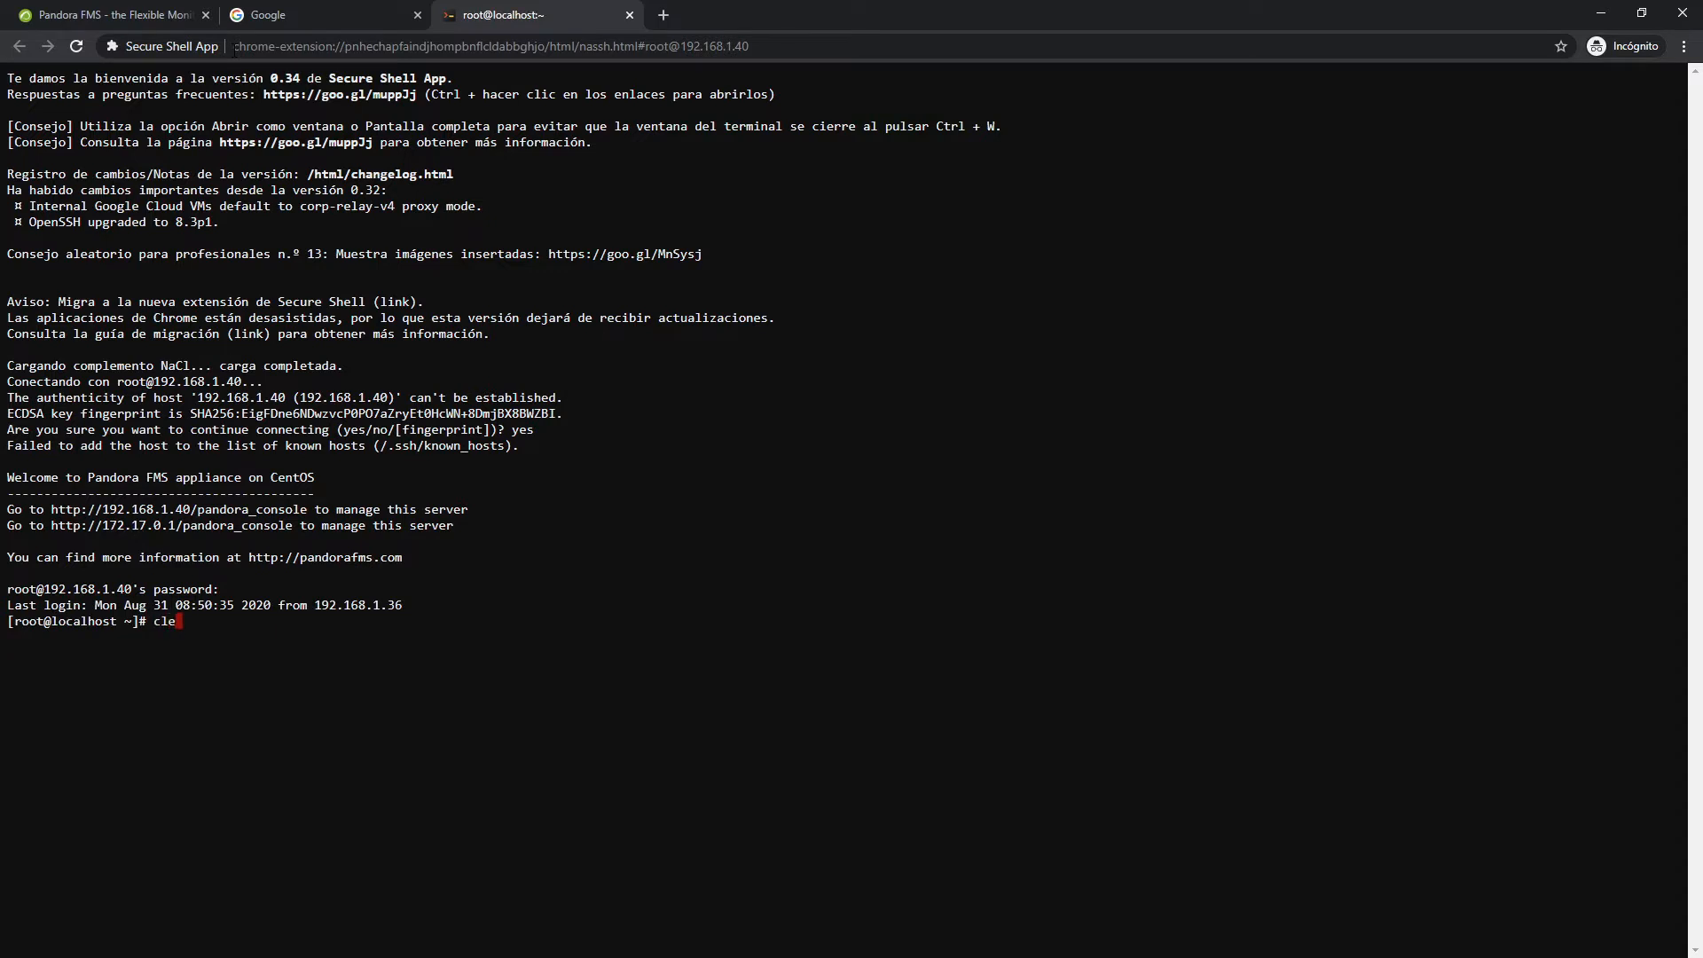
key("Return")
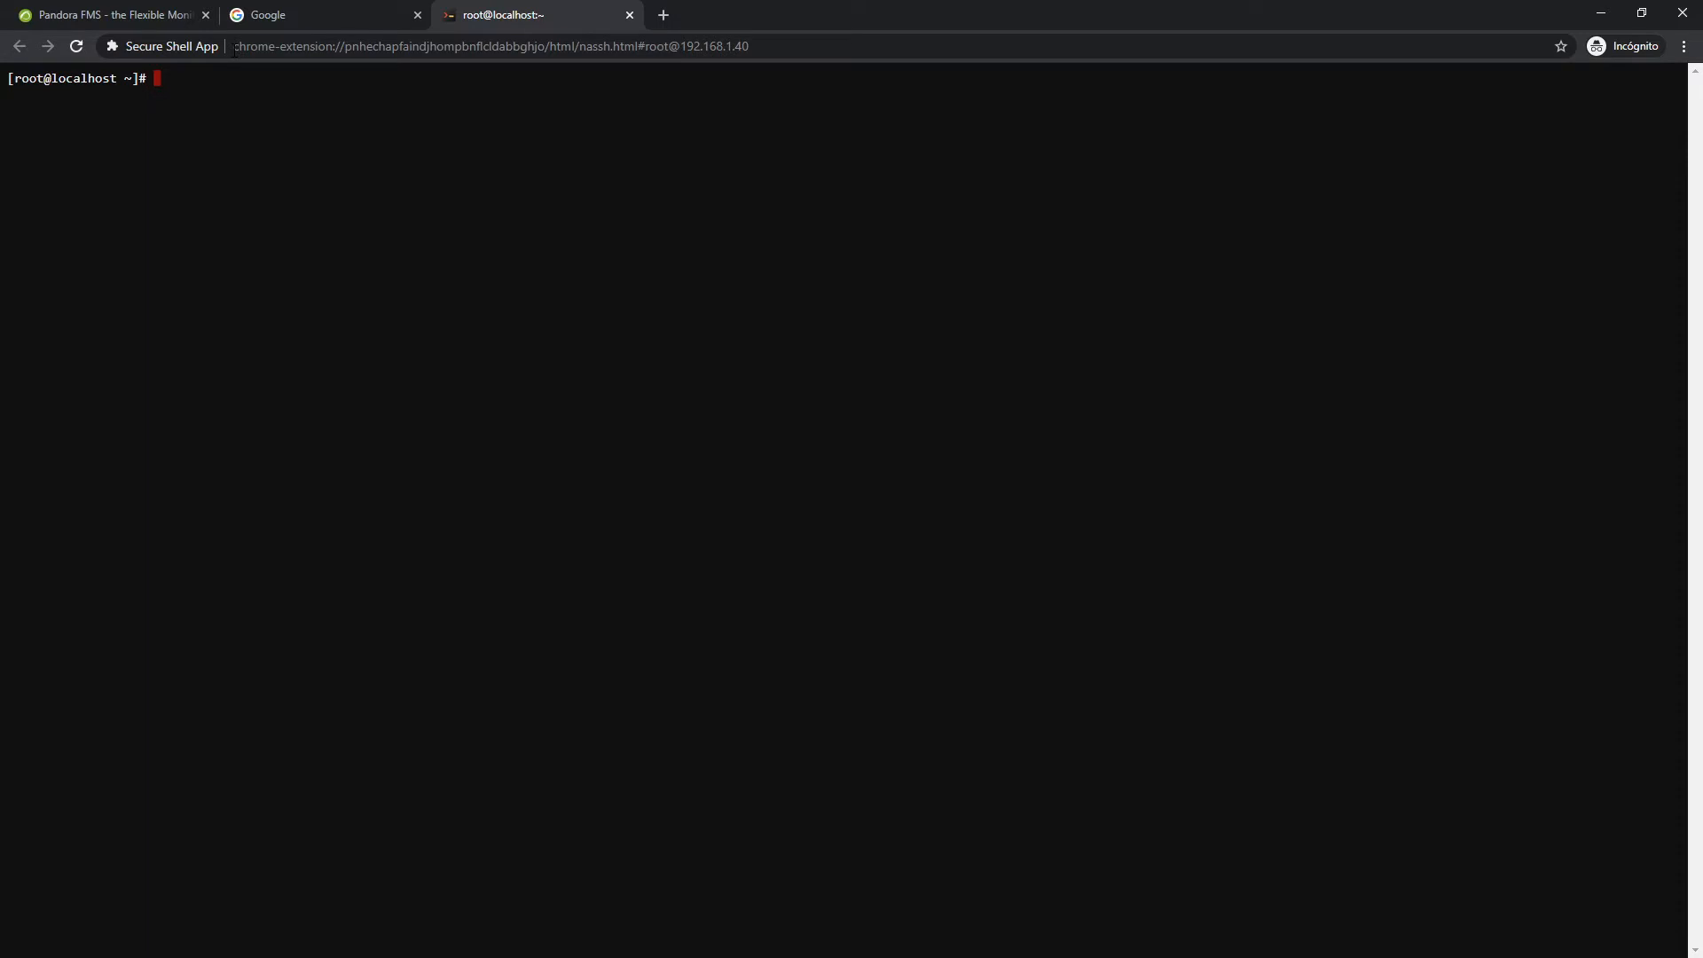
Open /etc/pandora/pandora_server.conf in vim
type("vim /etc/pand")
key("Tab")
type("pand")
key("Tab")
type("s")
key("Tab")
type("cof")
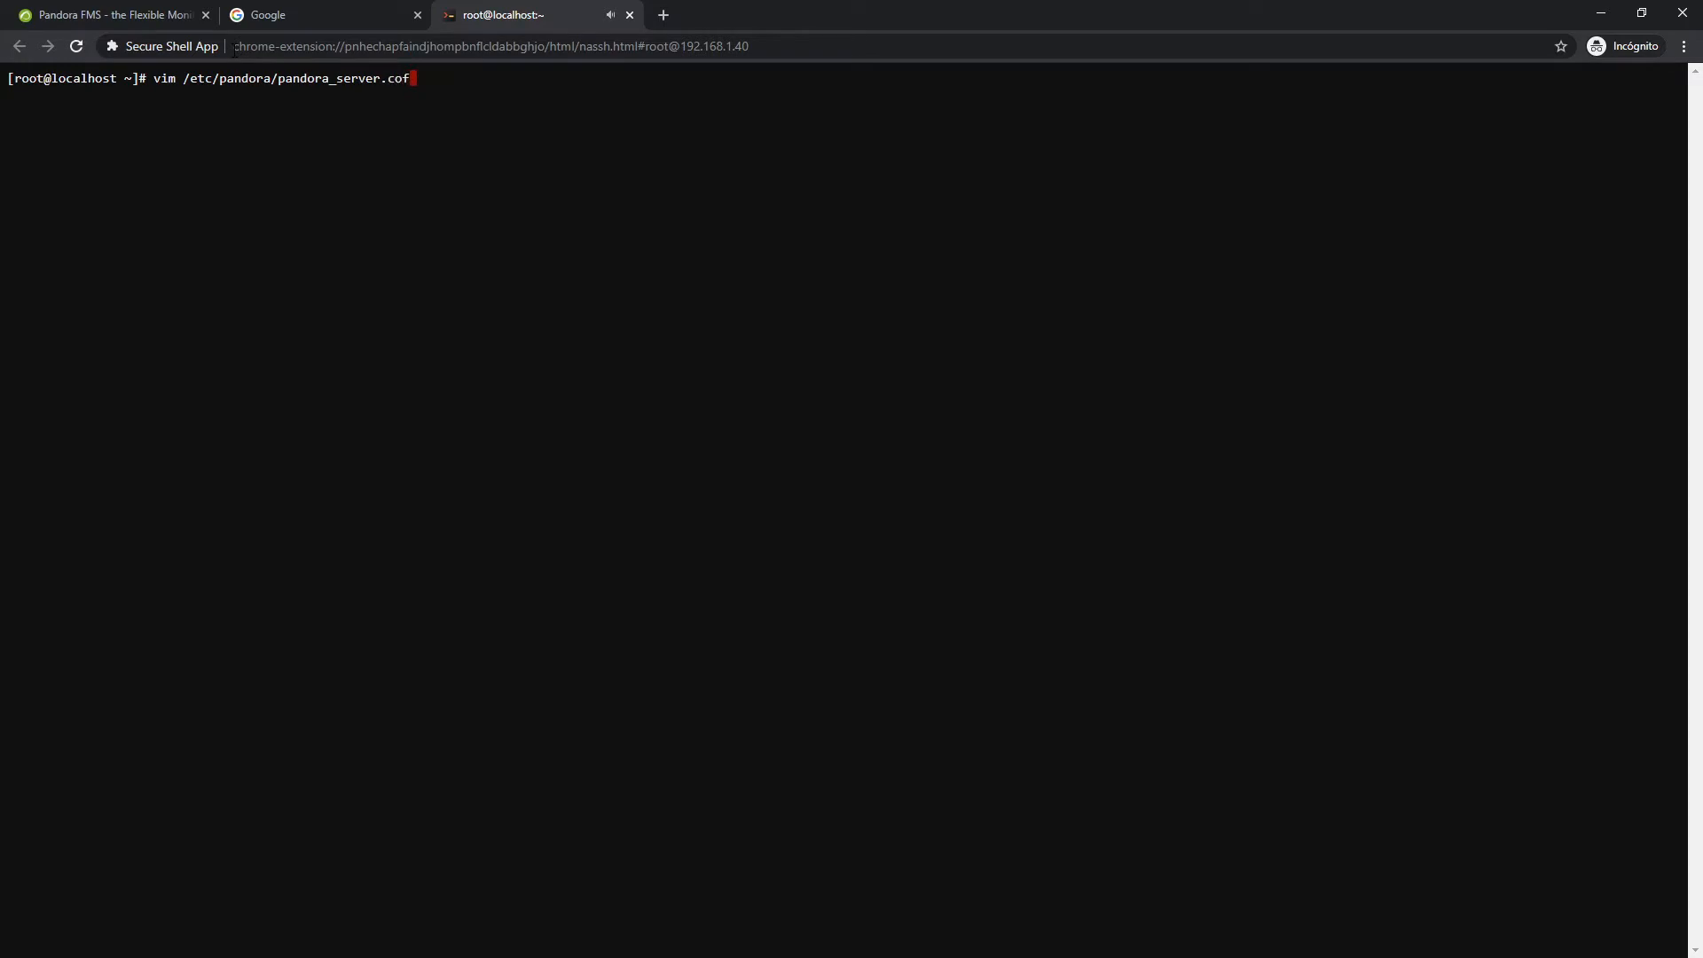
key("BackSpace")
type("nf")
key("Return")
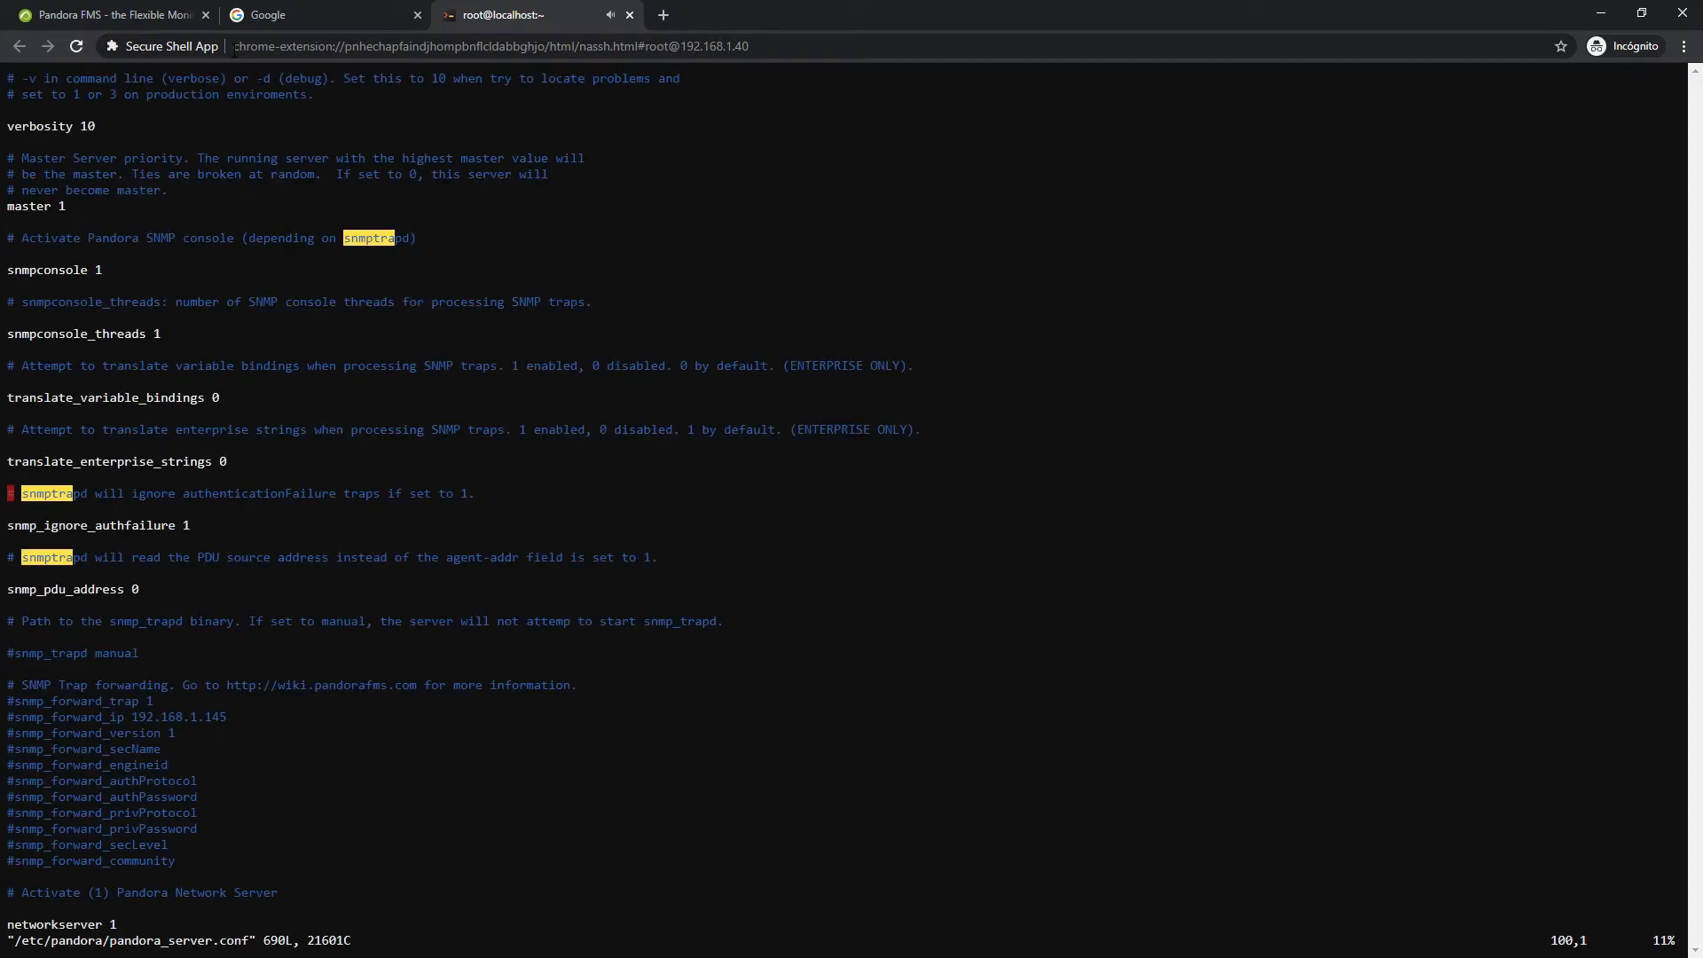
Find the pluginserver setting, confirm it is 1, and save and quit with :wq
type("/")
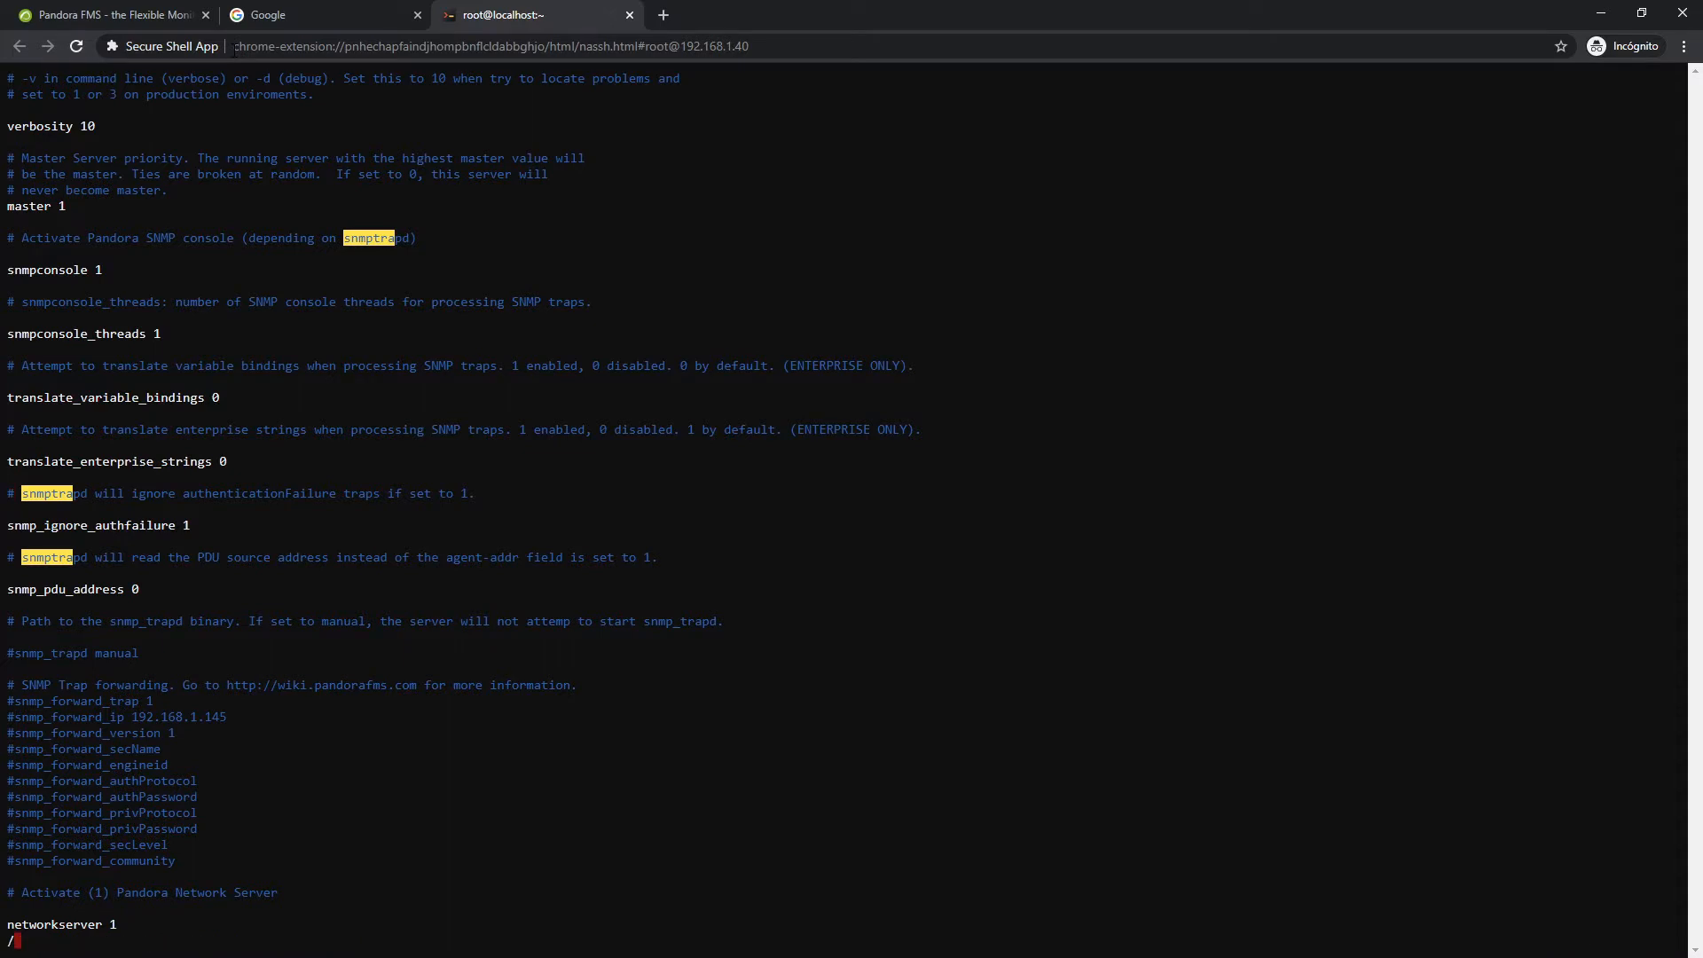
type("pluginserver")
key("Return")
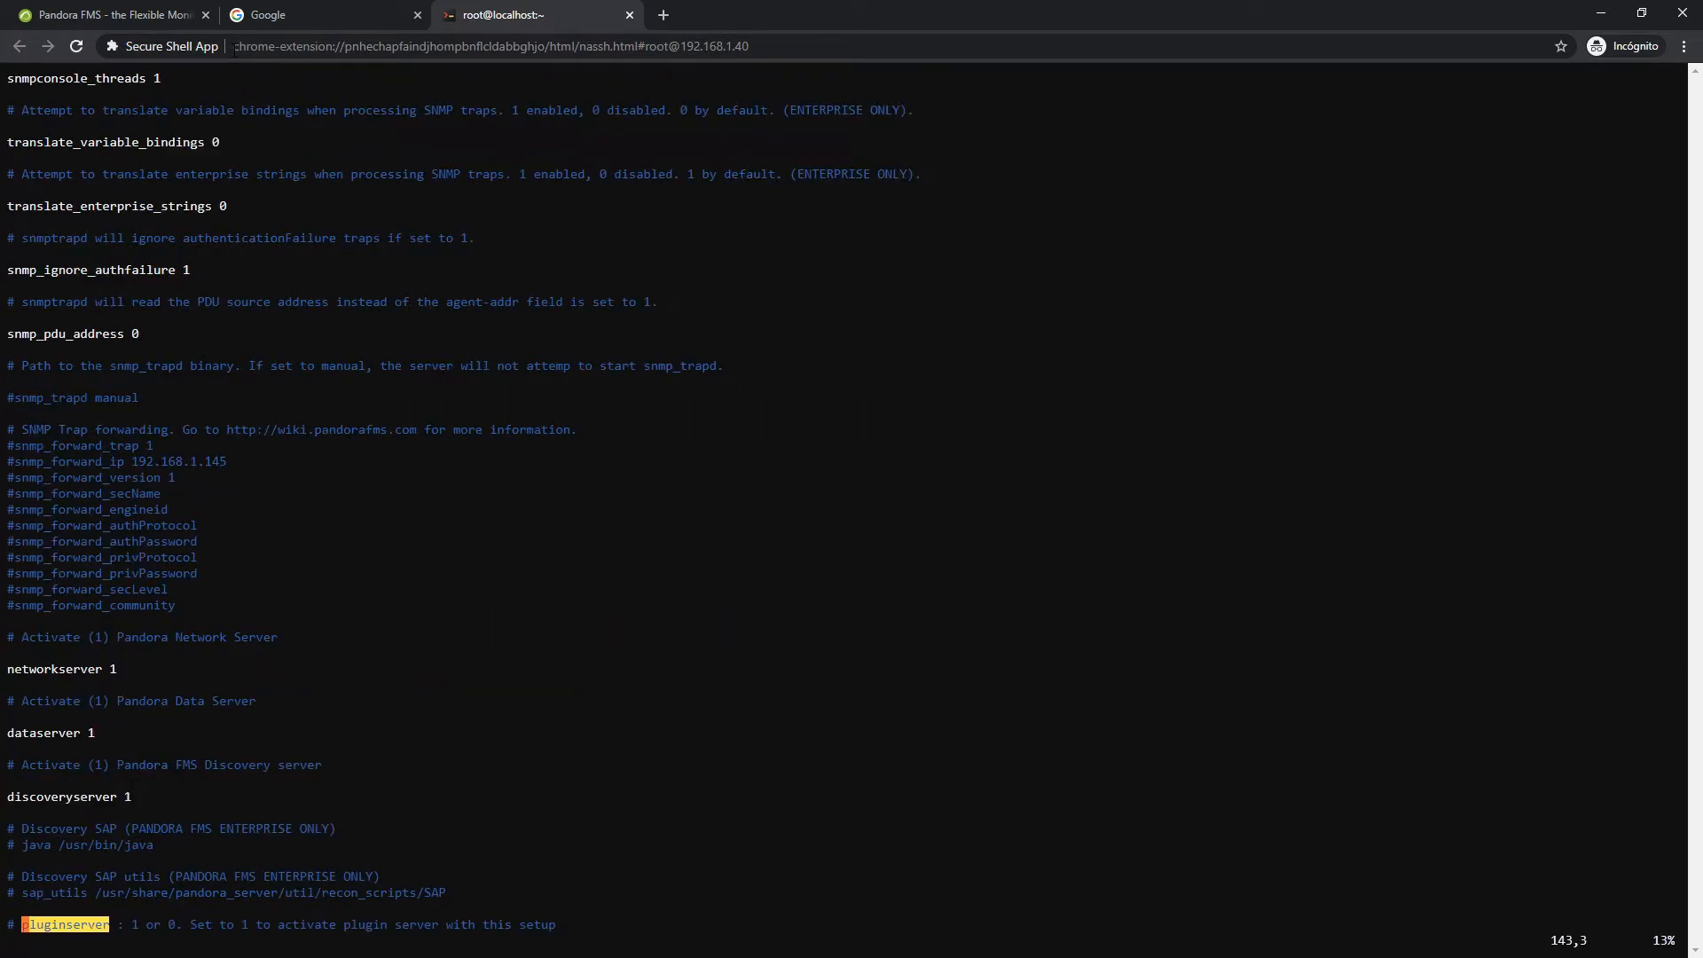
key("n")
key("n")
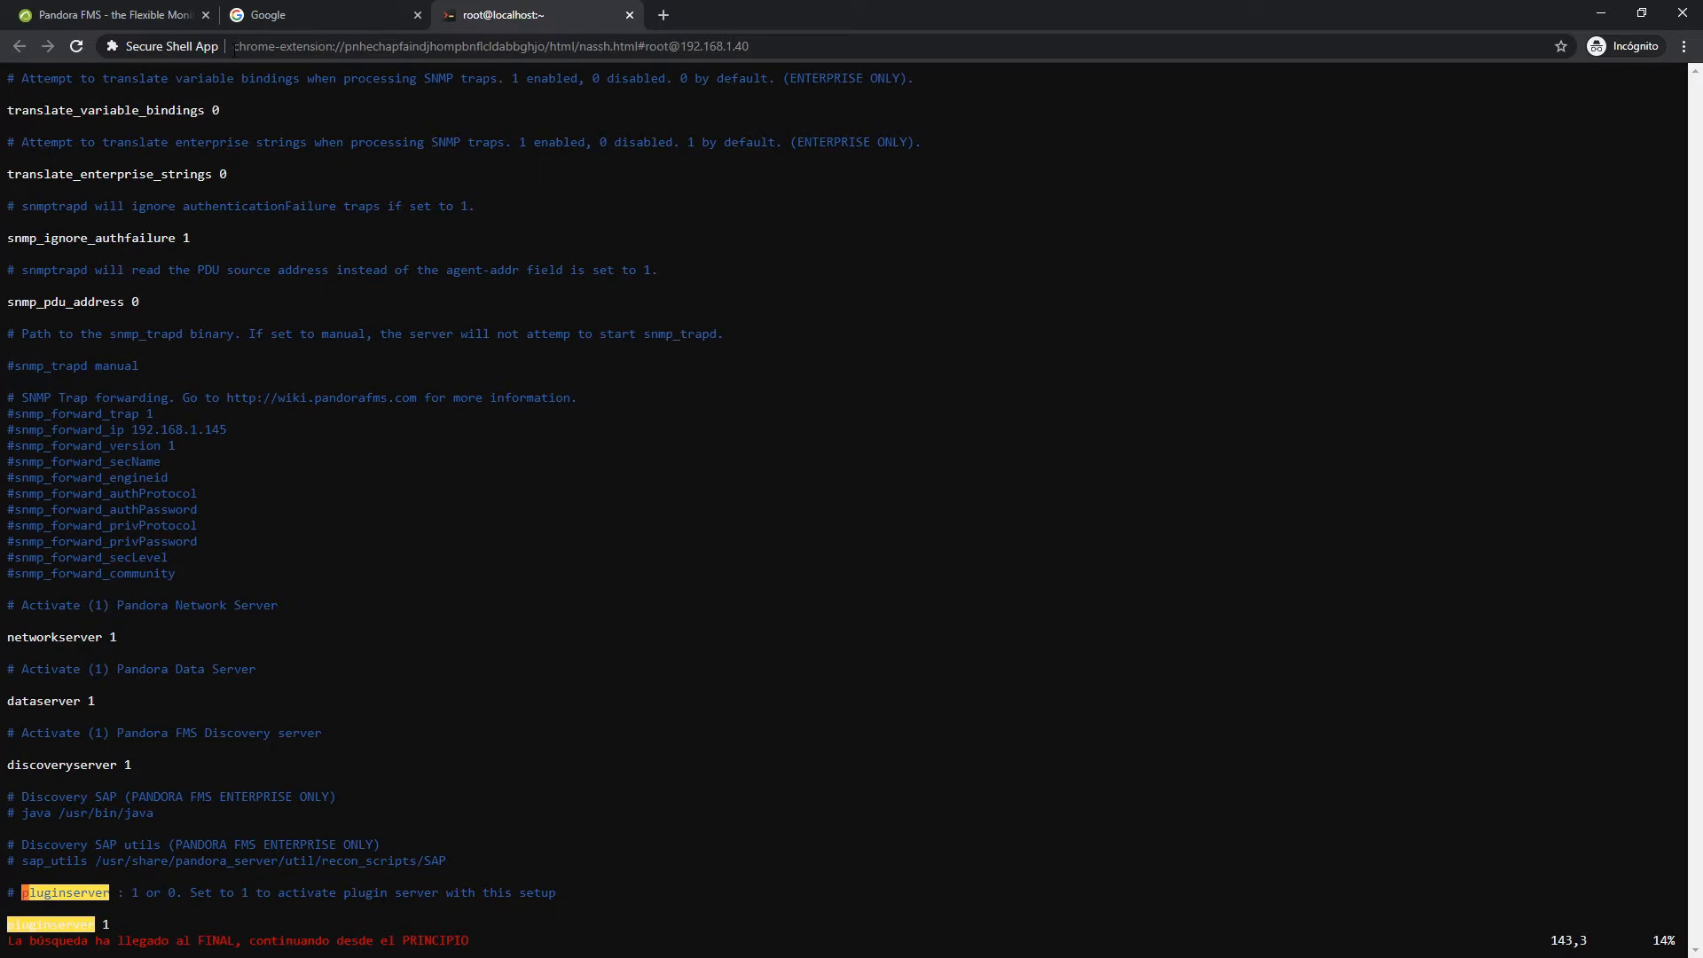
type(":noh")
key("Return")
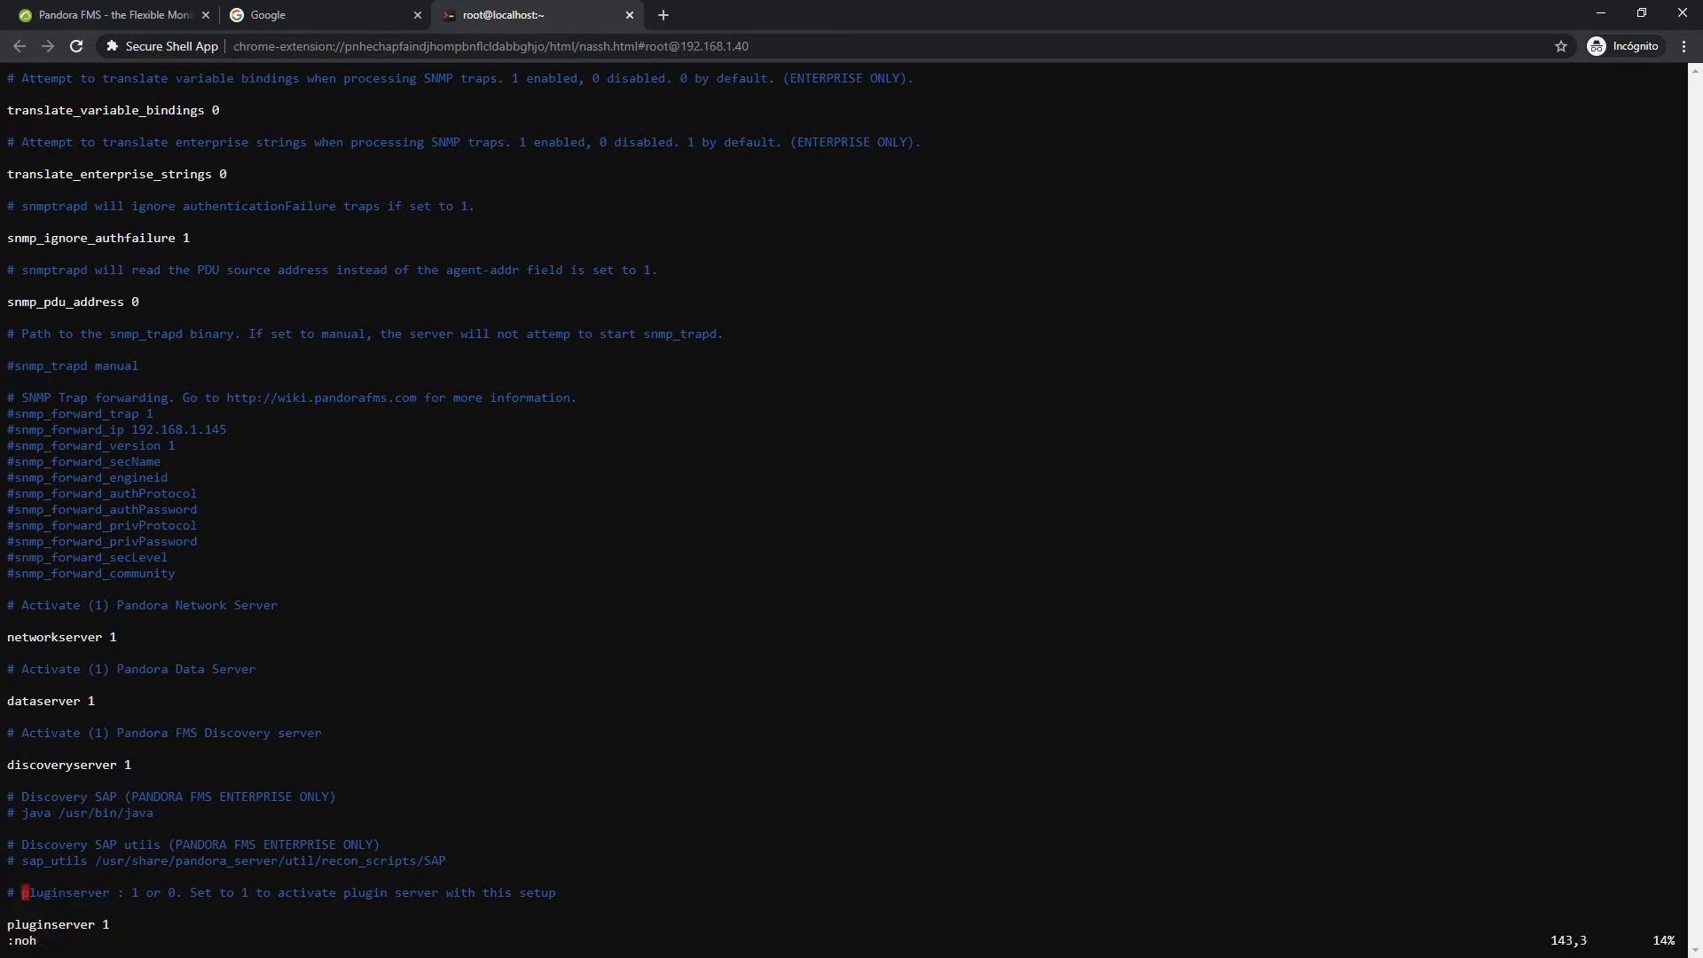
left_click_drag(32, 928, 111, 926)
type(":wq")
key("Return")
Restart the server with 'service pandora_server restart'
type("service pandora_server restaart")
key("BackSpace")
key("BackSpace")
key("BackSpace")
type("rt")
key("Return")
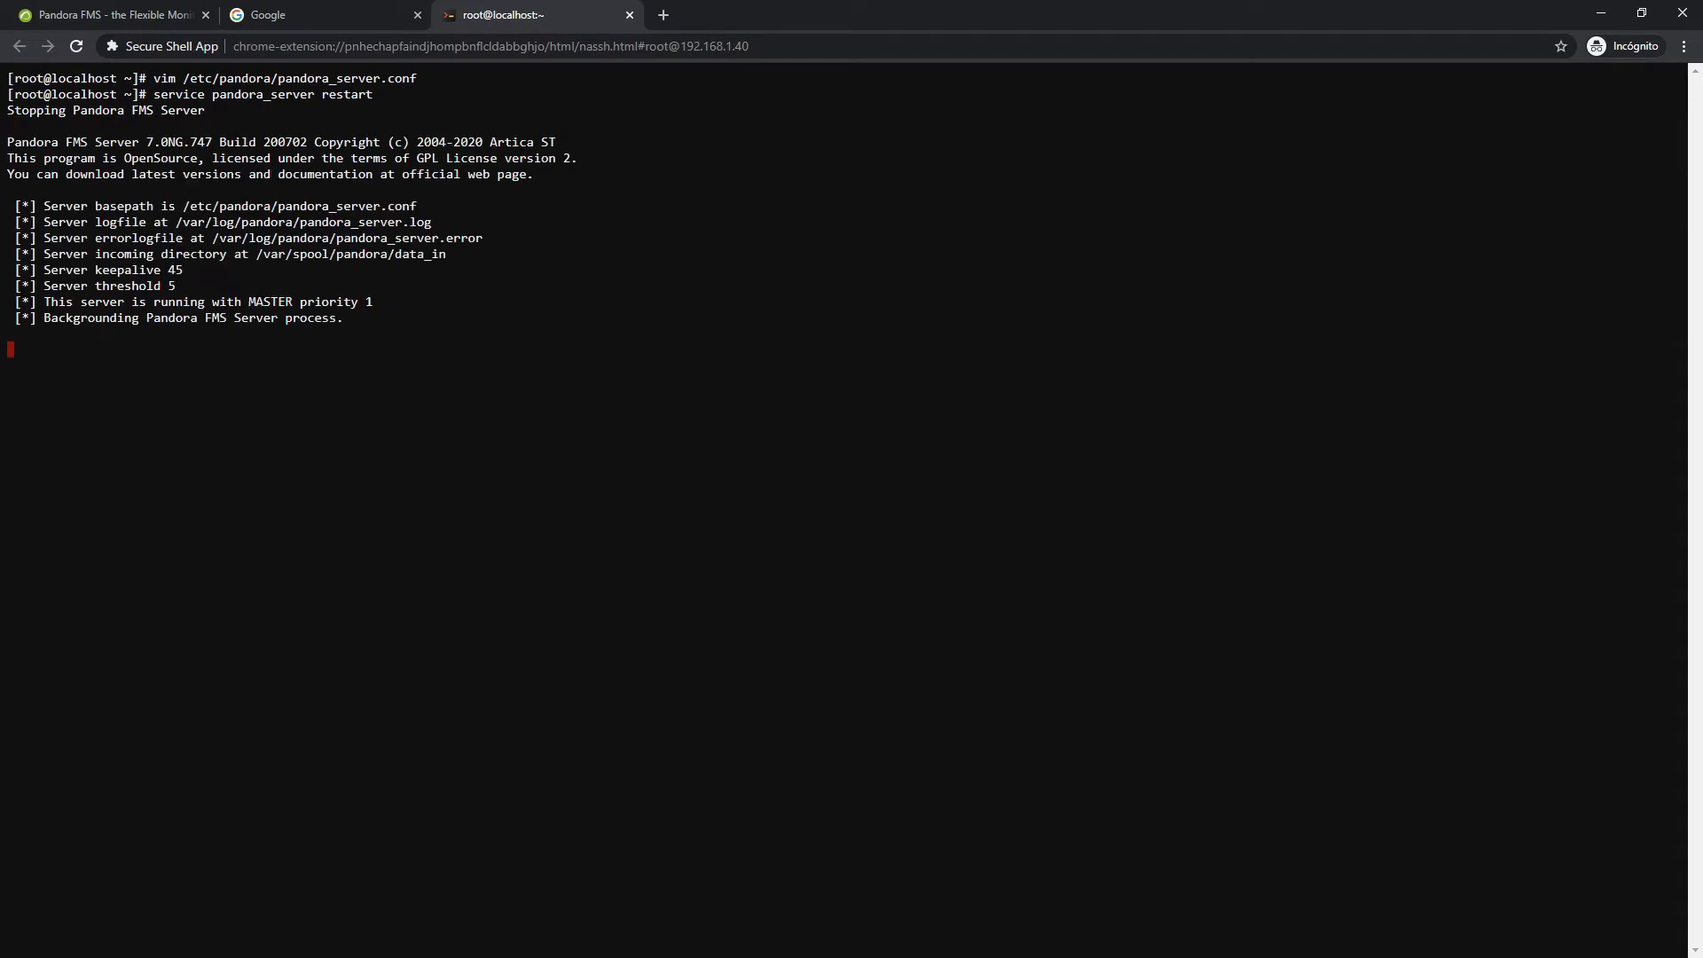
Change to /usr/share/pandora_server/util/plugin/ and list its scripts, such as snmp_remote.pl and webcheck_plugin.sh
type("cd /")
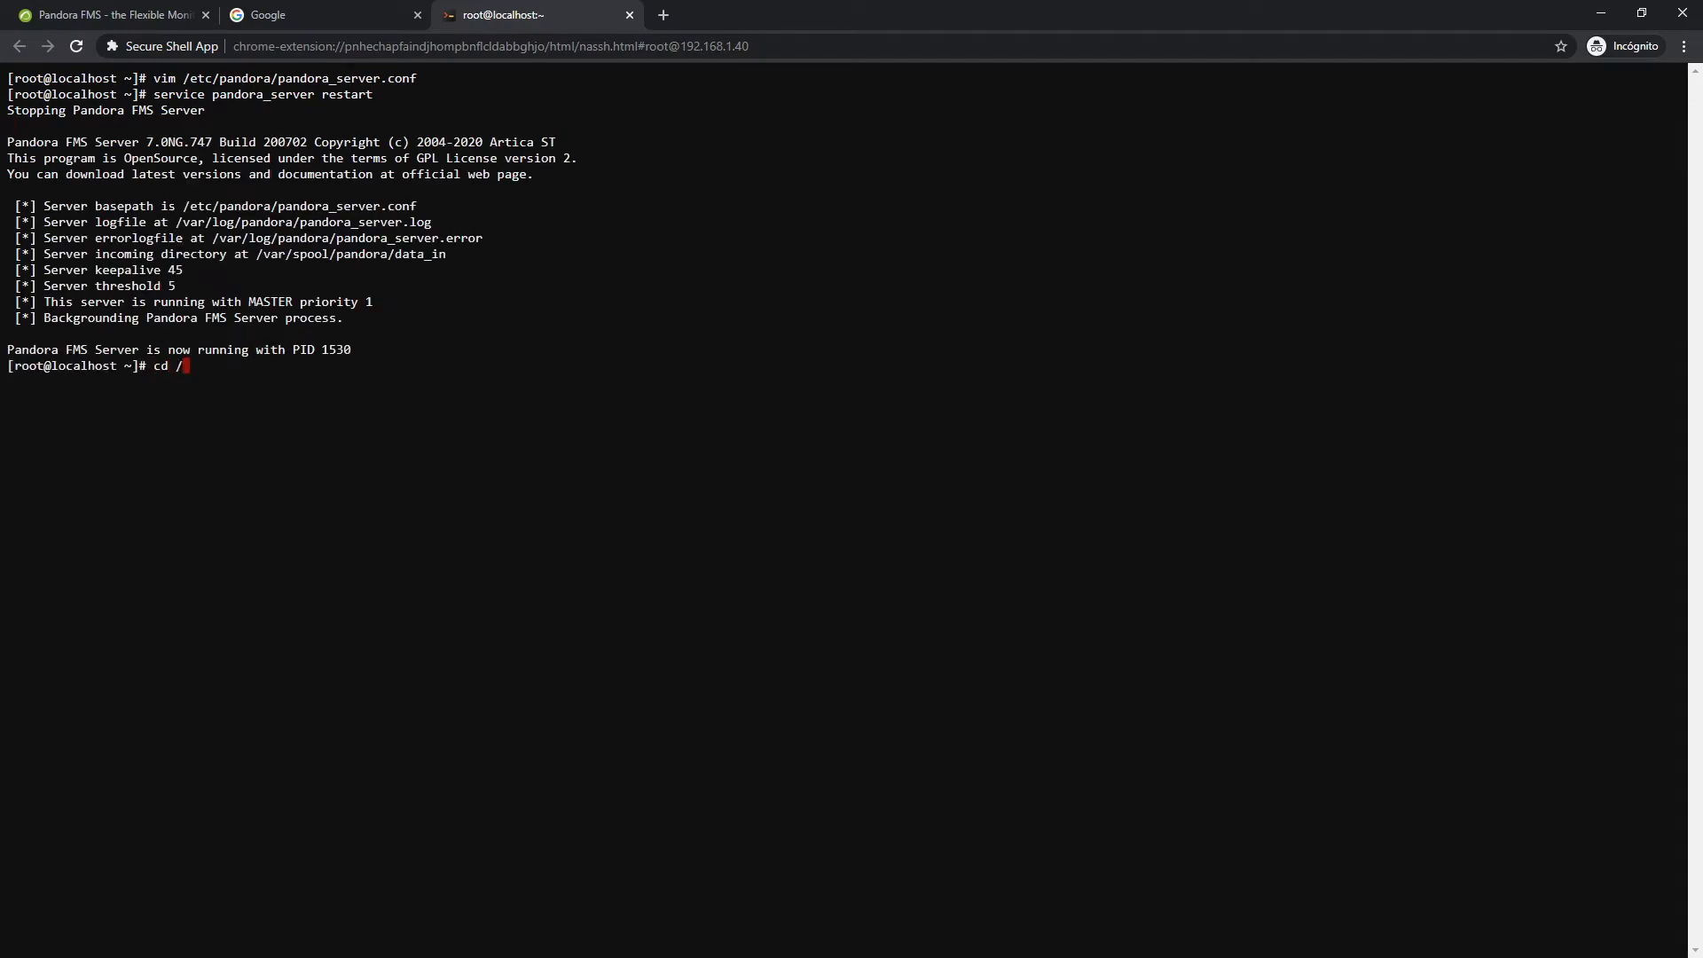
type("usr/share/pandora_s")
key("Tab")
type("ut")
key("Tab")
type("pl")
key("Tab")
key("Return")
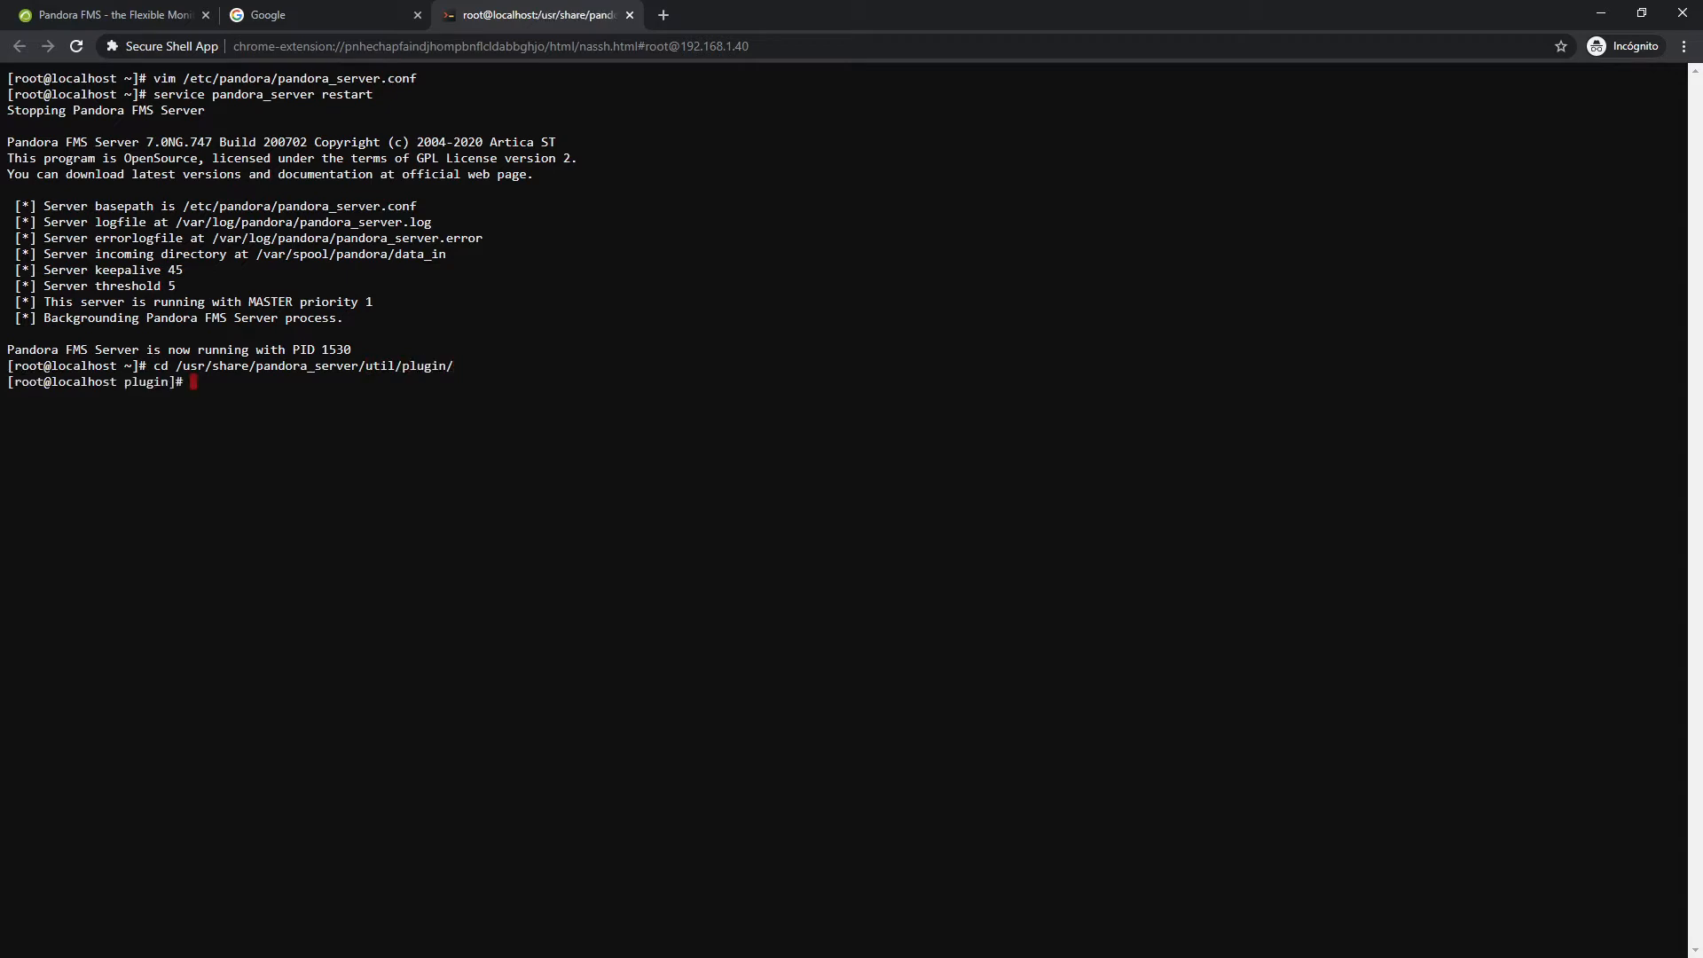
type("ls")
key("Return")
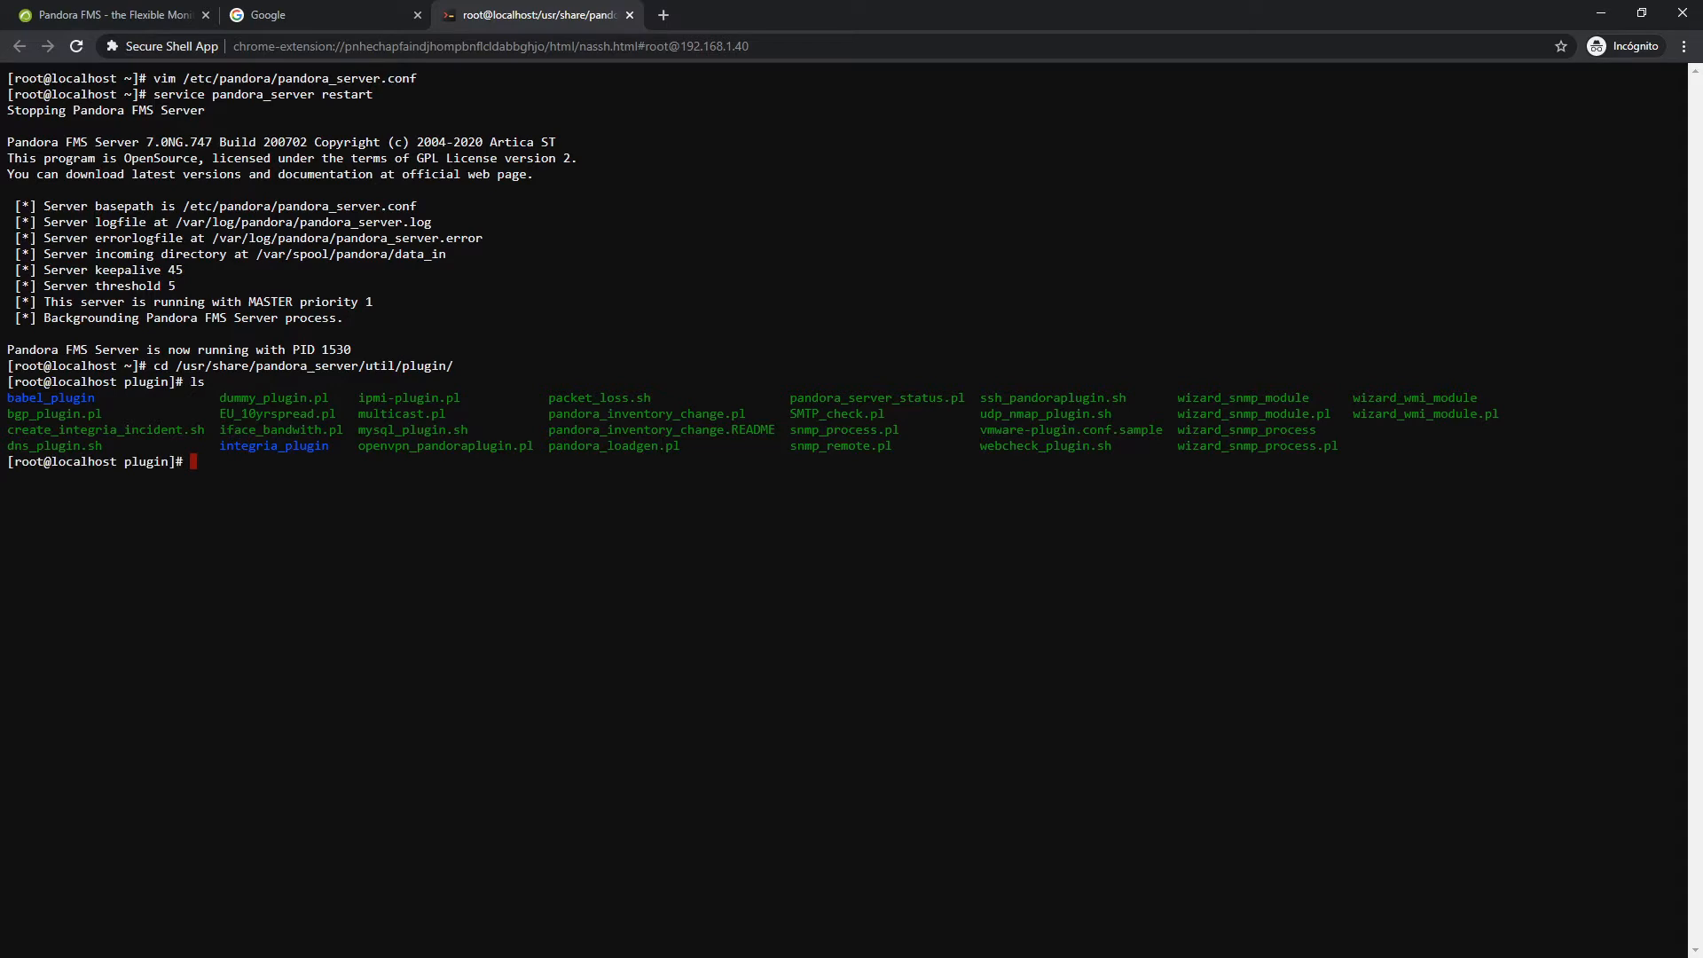
Run ./udp_nmap_plugin.sh without arguments to show its usage
type("vim")
key("BackSpace")
key("BackSpace")
key("BackSpace")
key("BackSpace")
type("./ud")
key("Tab")
key("Return")
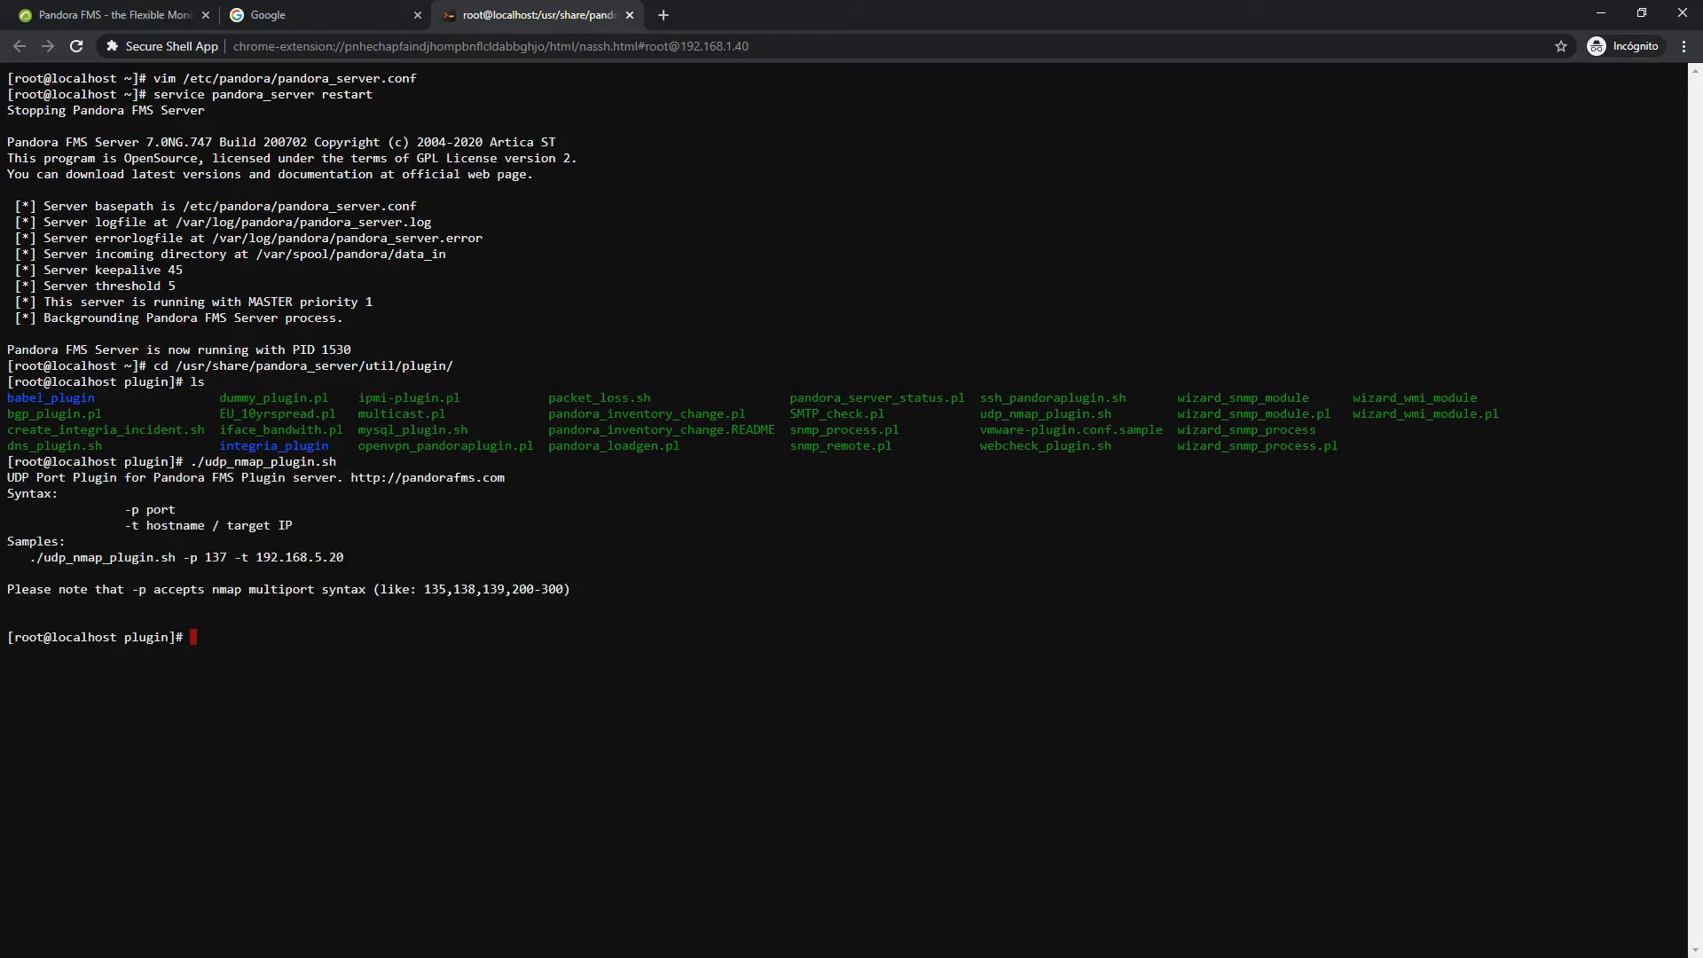
Check UDP port 162 on 192.168.1.40 with the plugin, which returns 1
key("Up")
type("-p 162 -t")
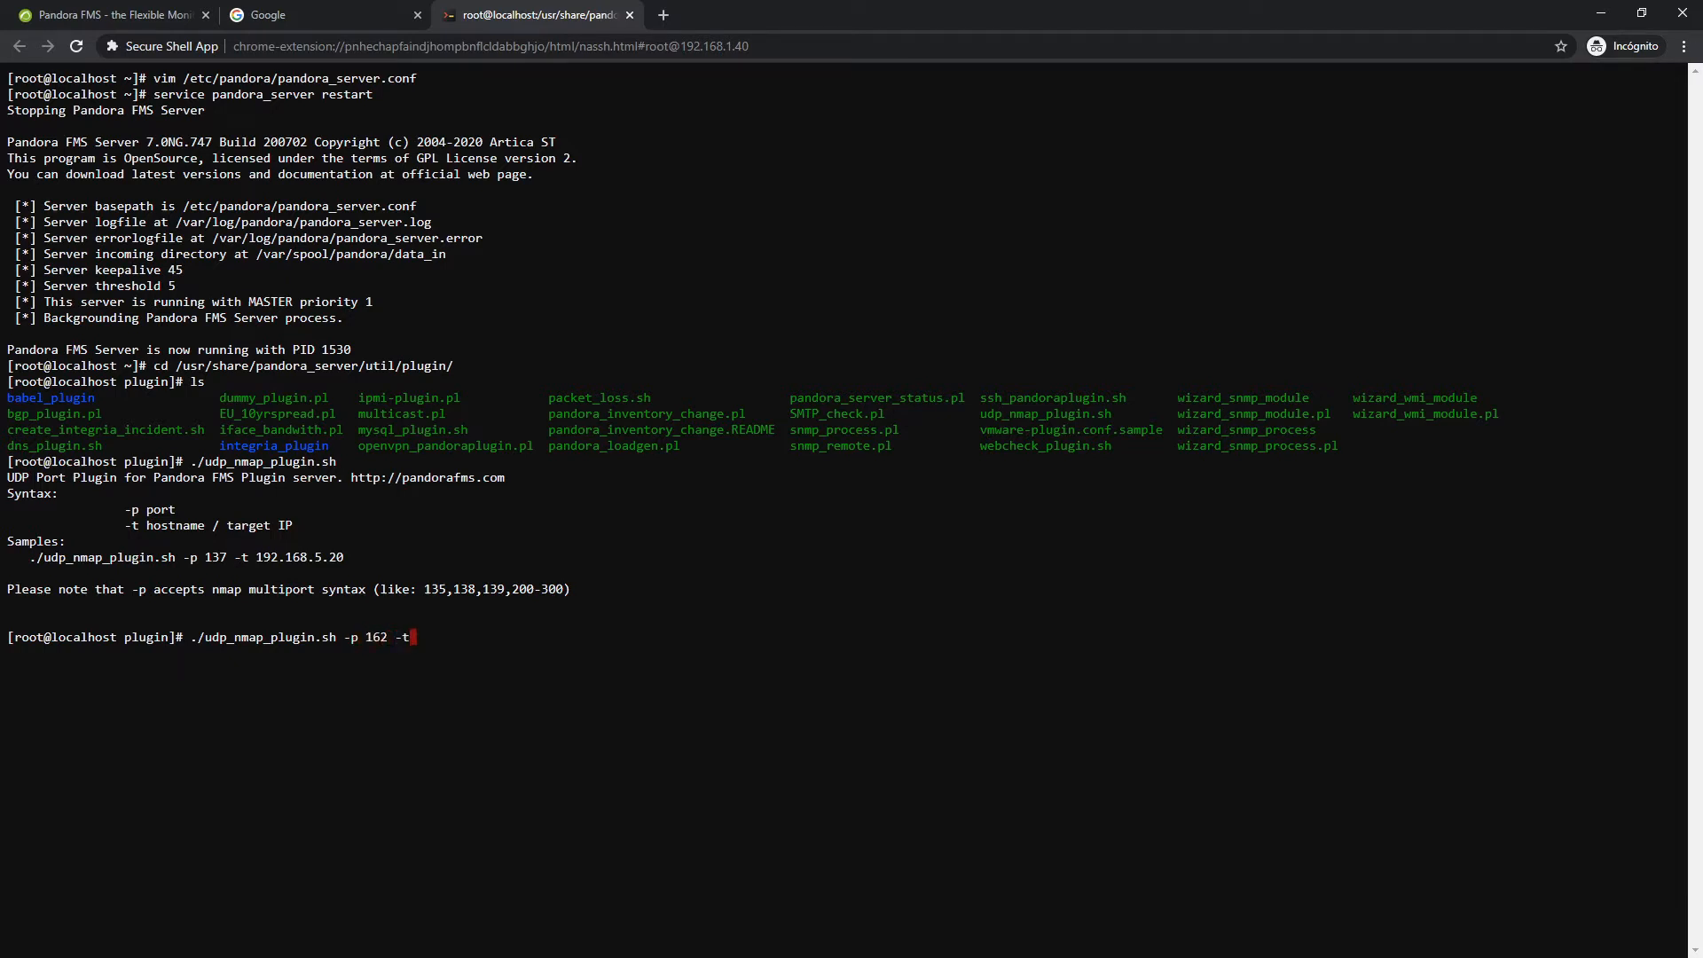
type(" 192.168.1.40")
key("Return")
Rerun the check against port 1134, which returns 0
key("Up")
key("Left")
key("Left")
key("Left")
key("Left")
key("Left")
key("Left")
key("Left")
key("Left")
key("Left")
key("Left")
key("Left")
key("Left")
key("Left")
key("Left")
key("Left")
key("Left")
key("BackSpace")
key("BackSpace")
type("134")
key("Return")
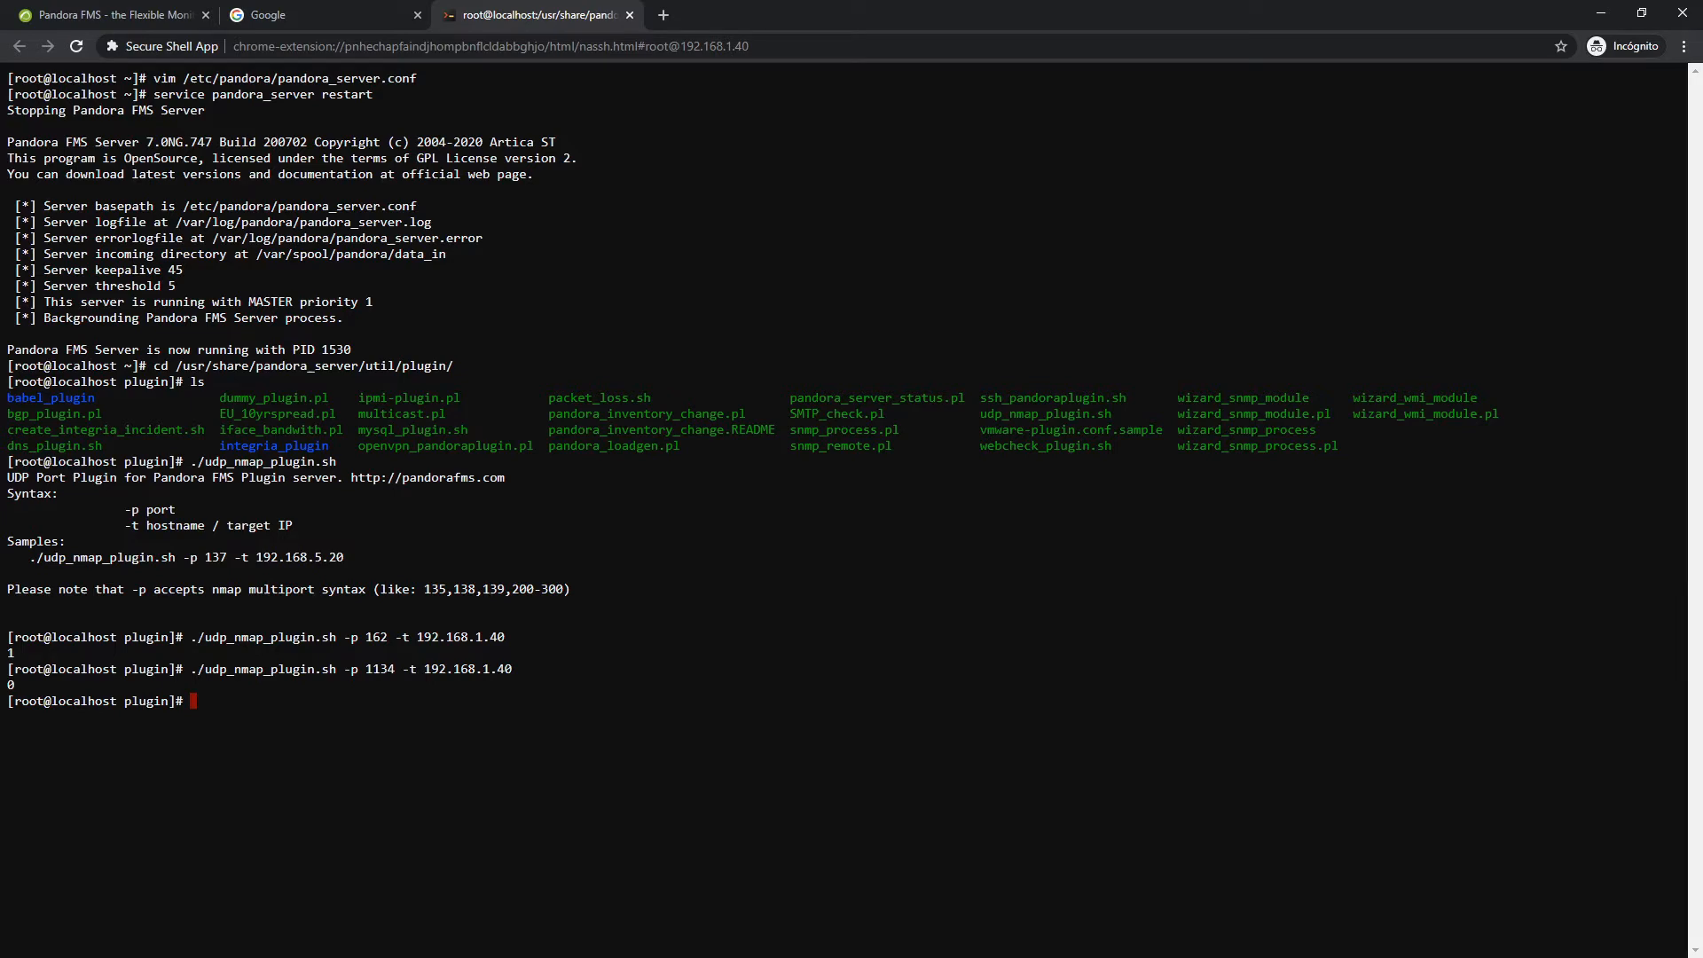
Back in the Pandora FMS console, open Servers > Plugins to list the registered plug-ins
left_click(93, 13)
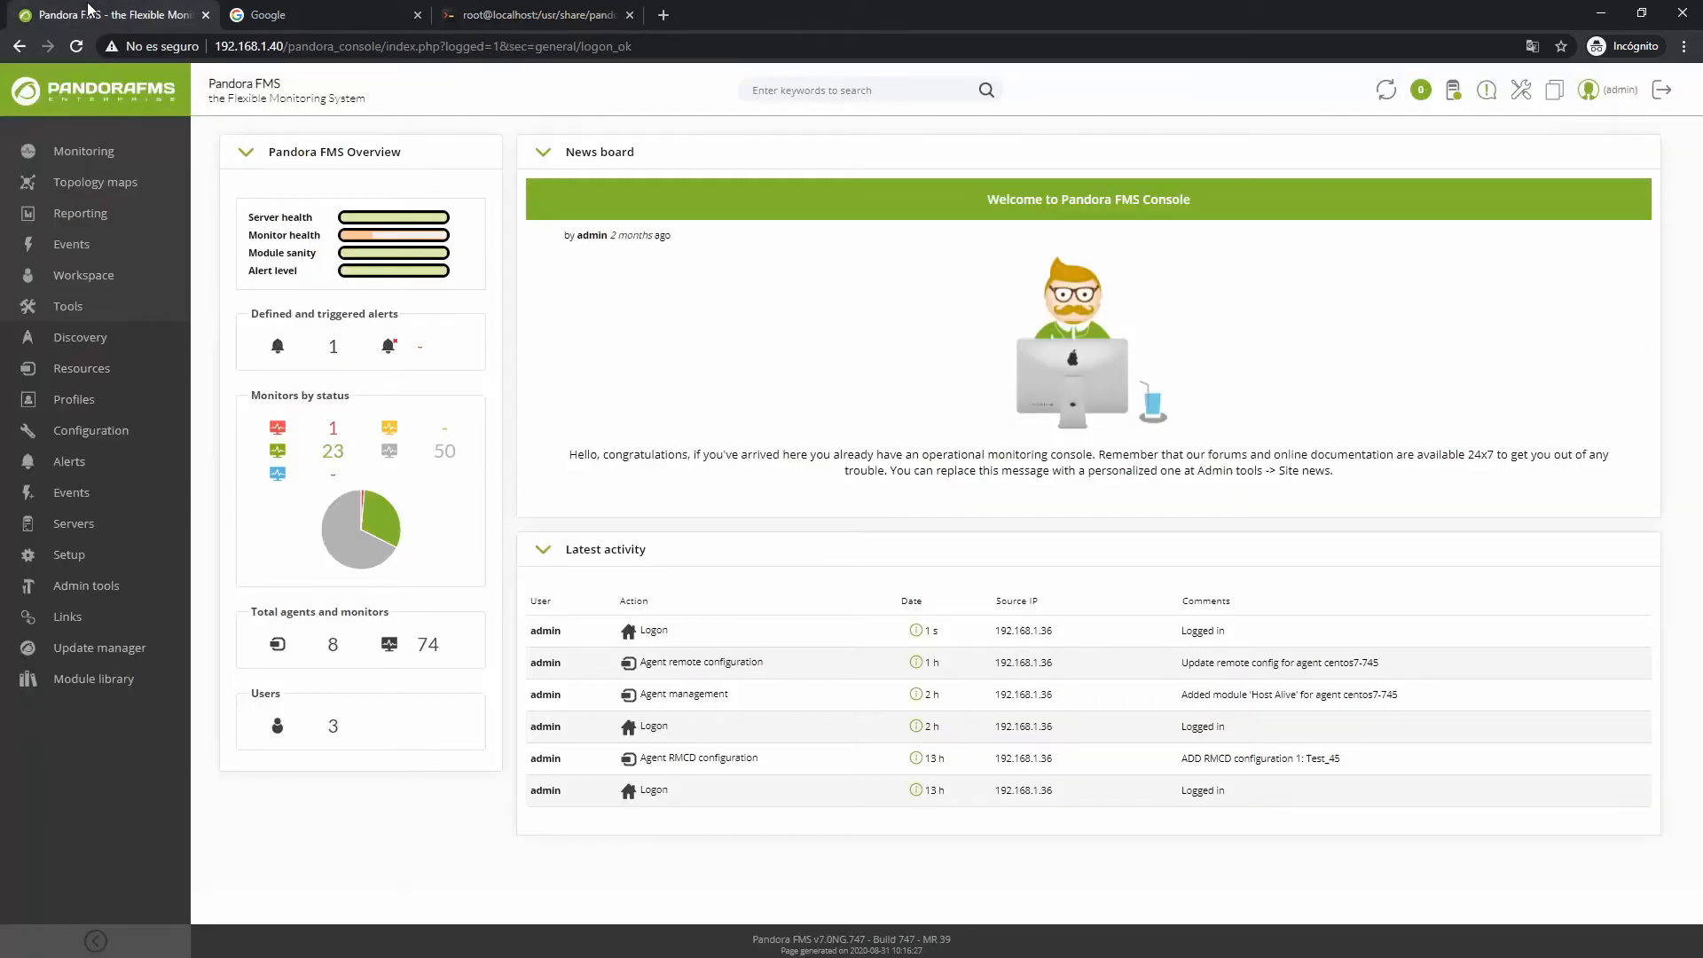
mouse_move(108, 532)
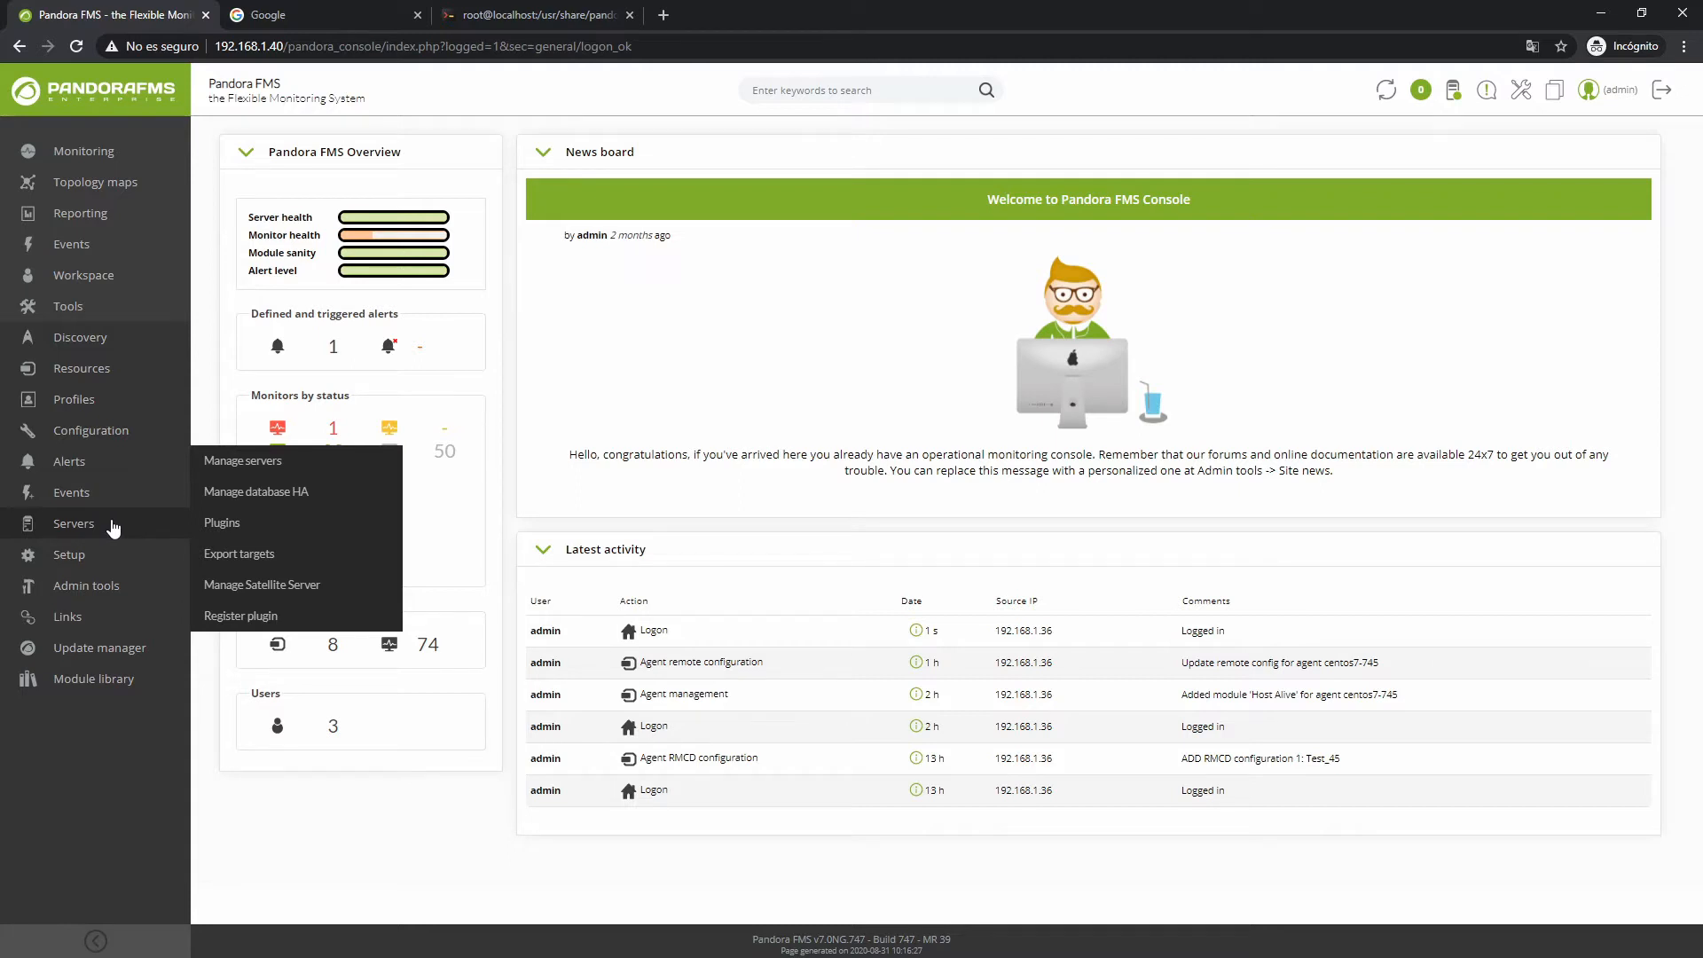
left_click(241, 525)
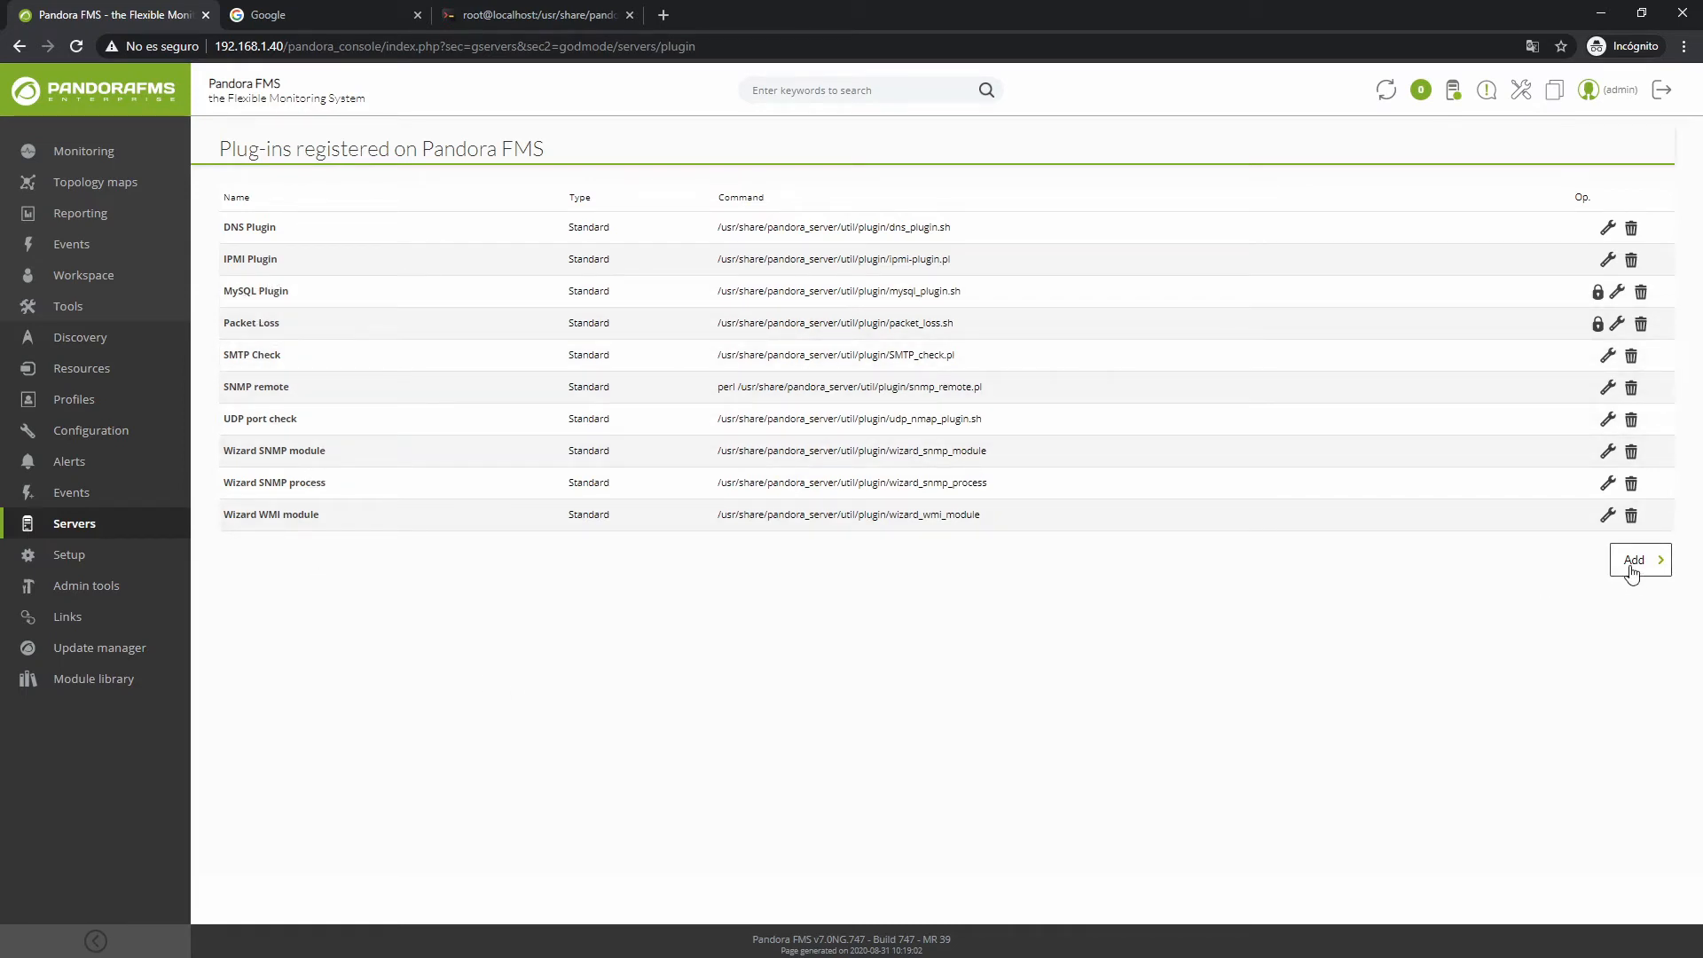
left_click(1633, 562)
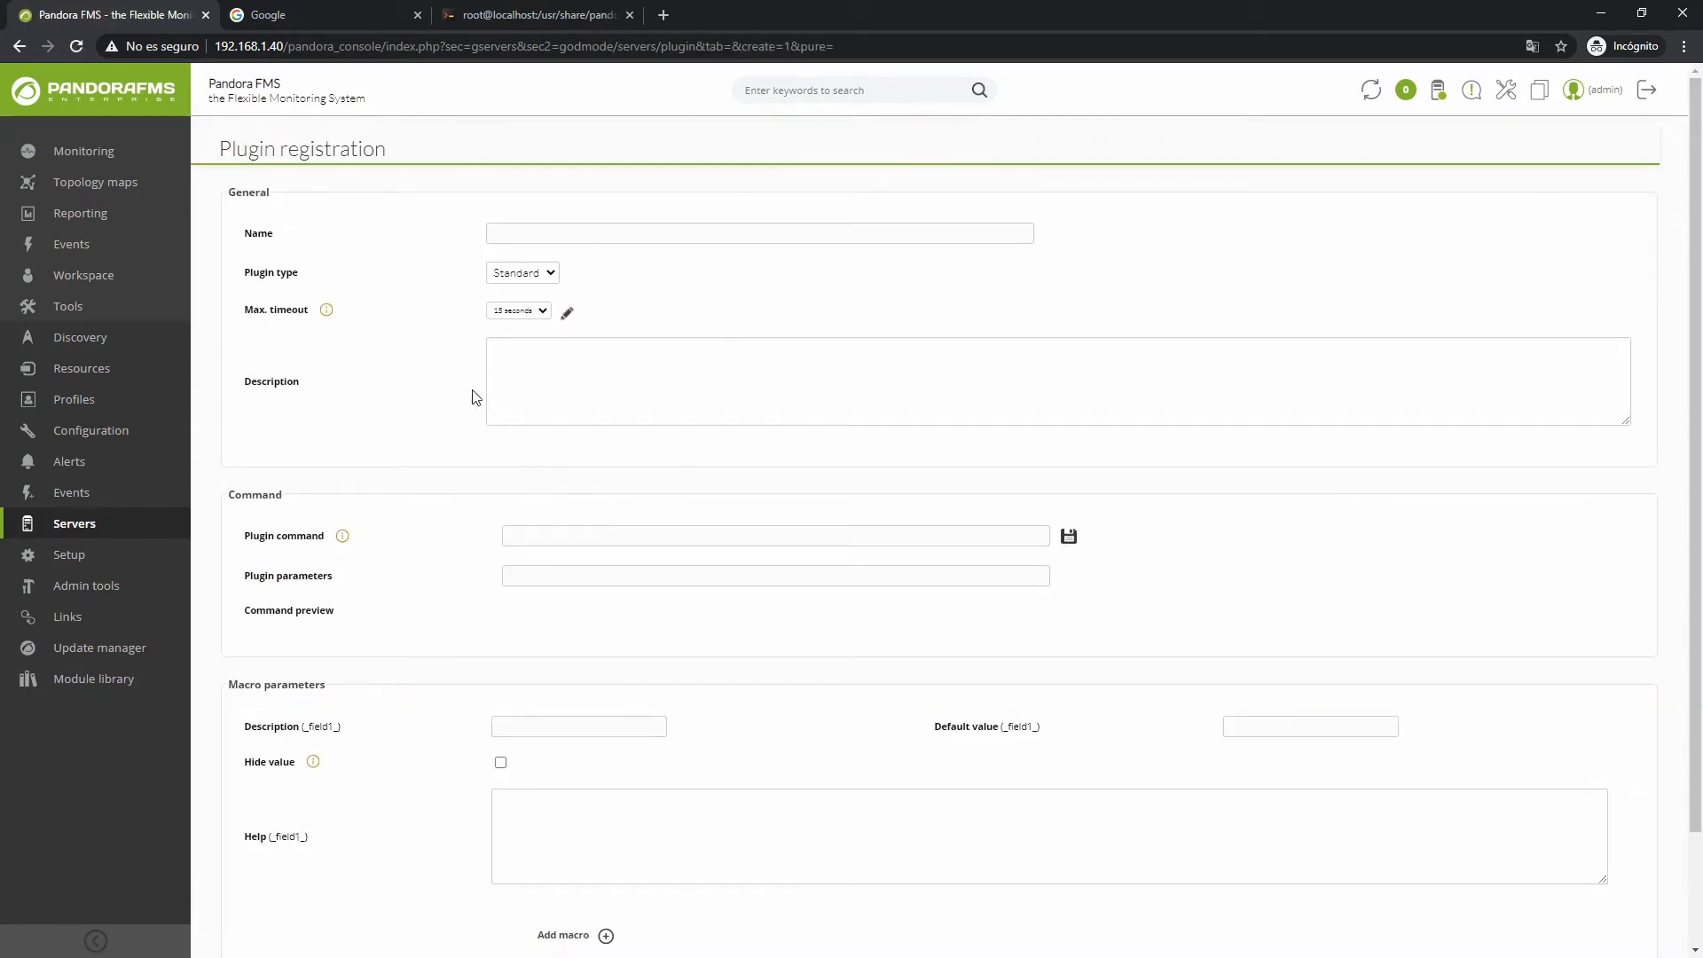
scroll(506, 582, "down", 2)
scroll(604, 555, "up", 1)
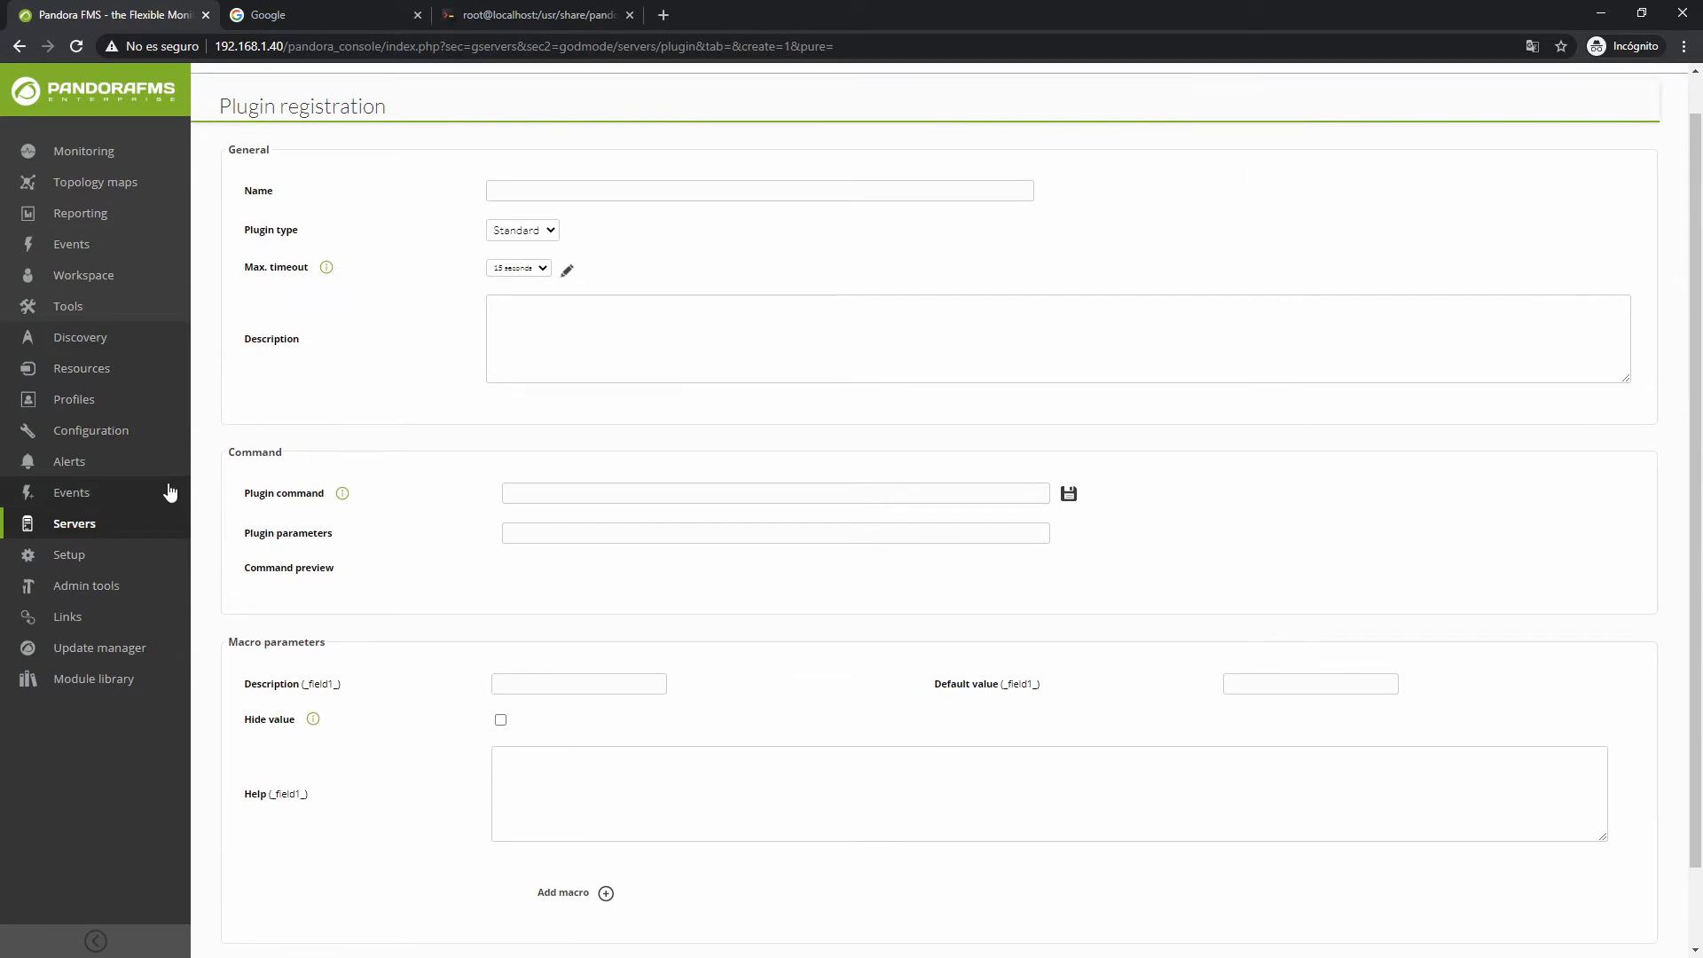
left_click(549, 232)
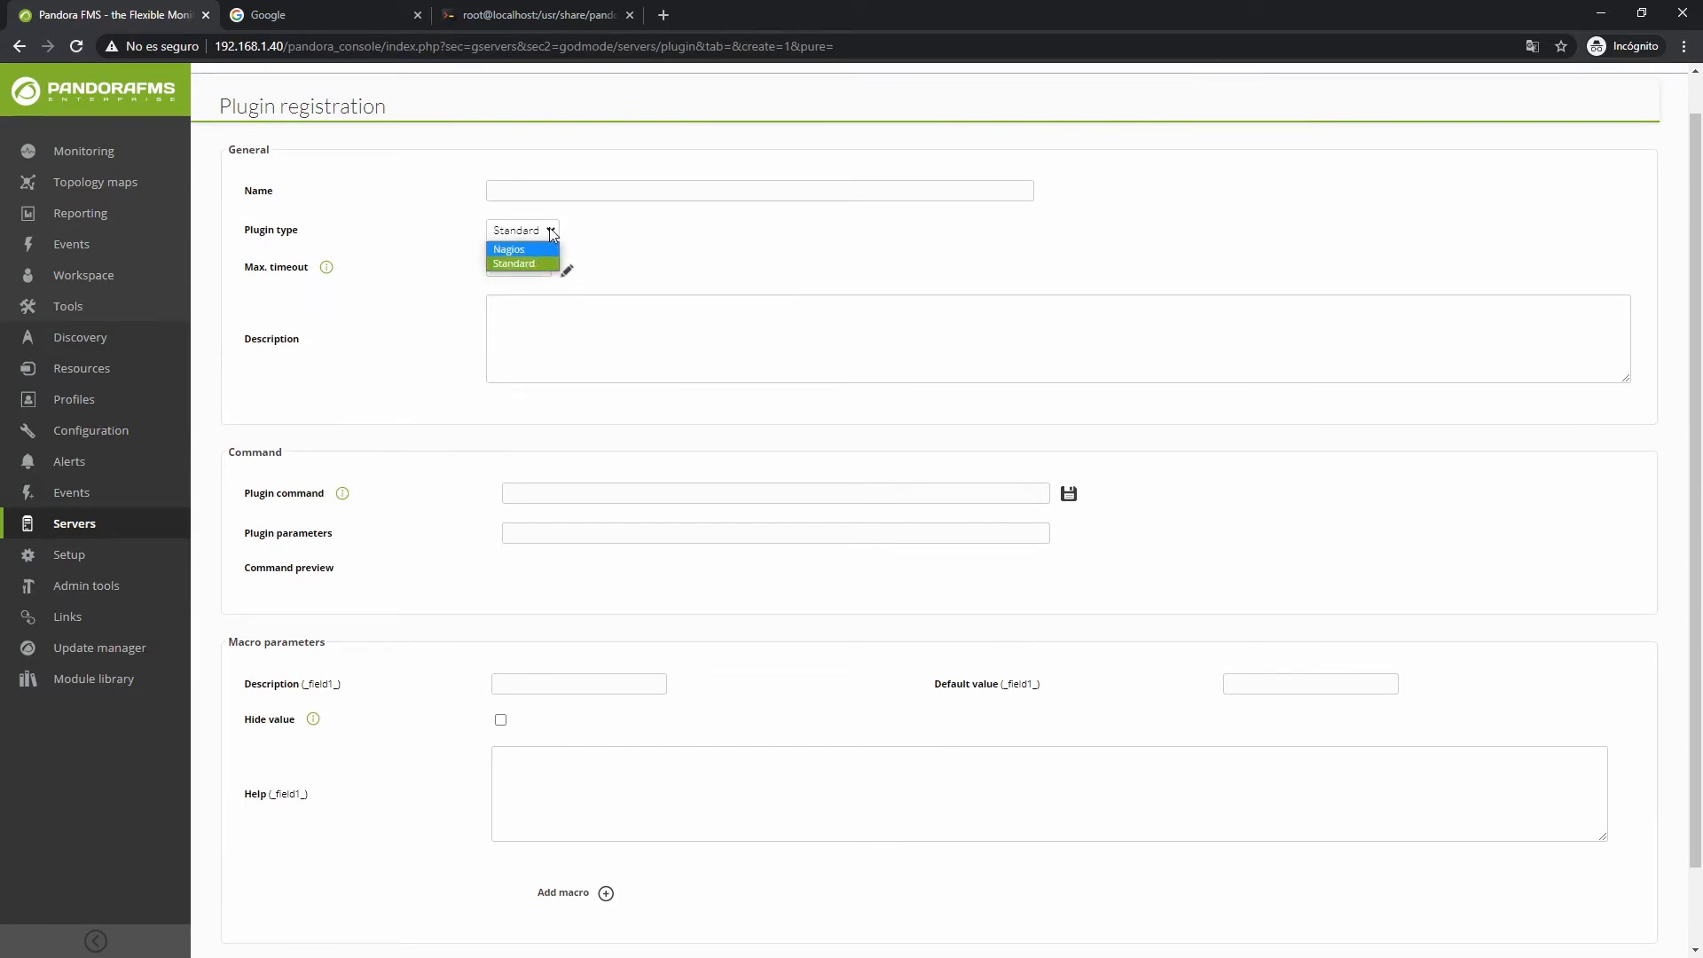
left_click(551, 232)
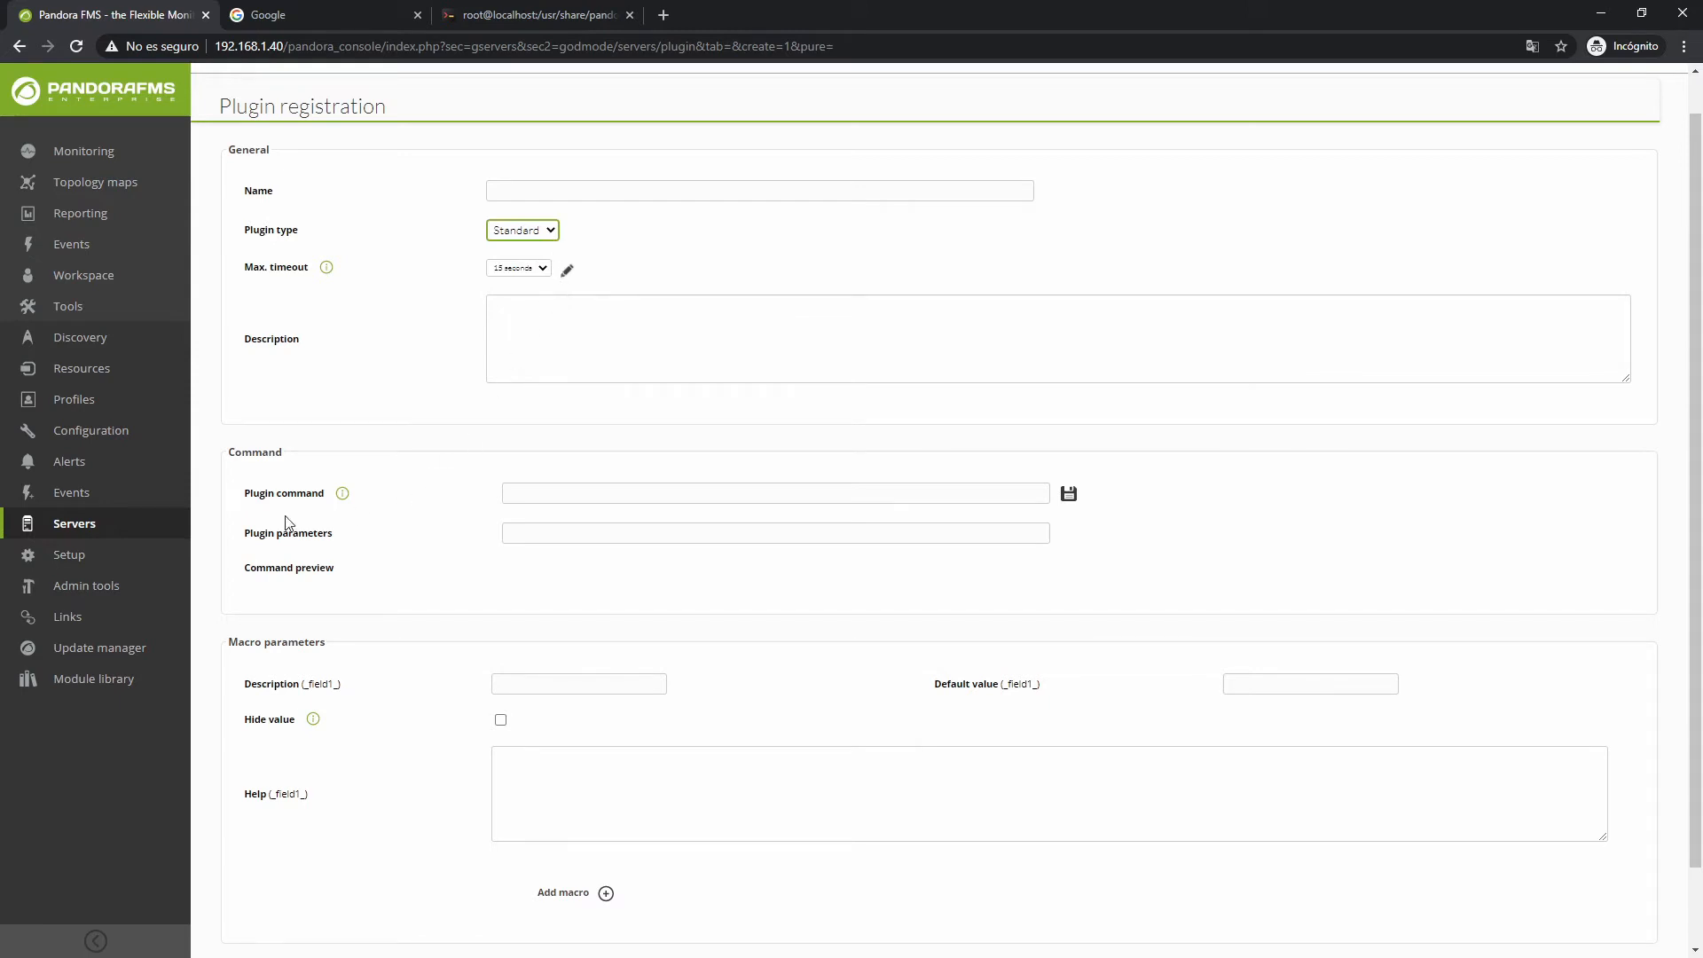
left_click(222, 522)
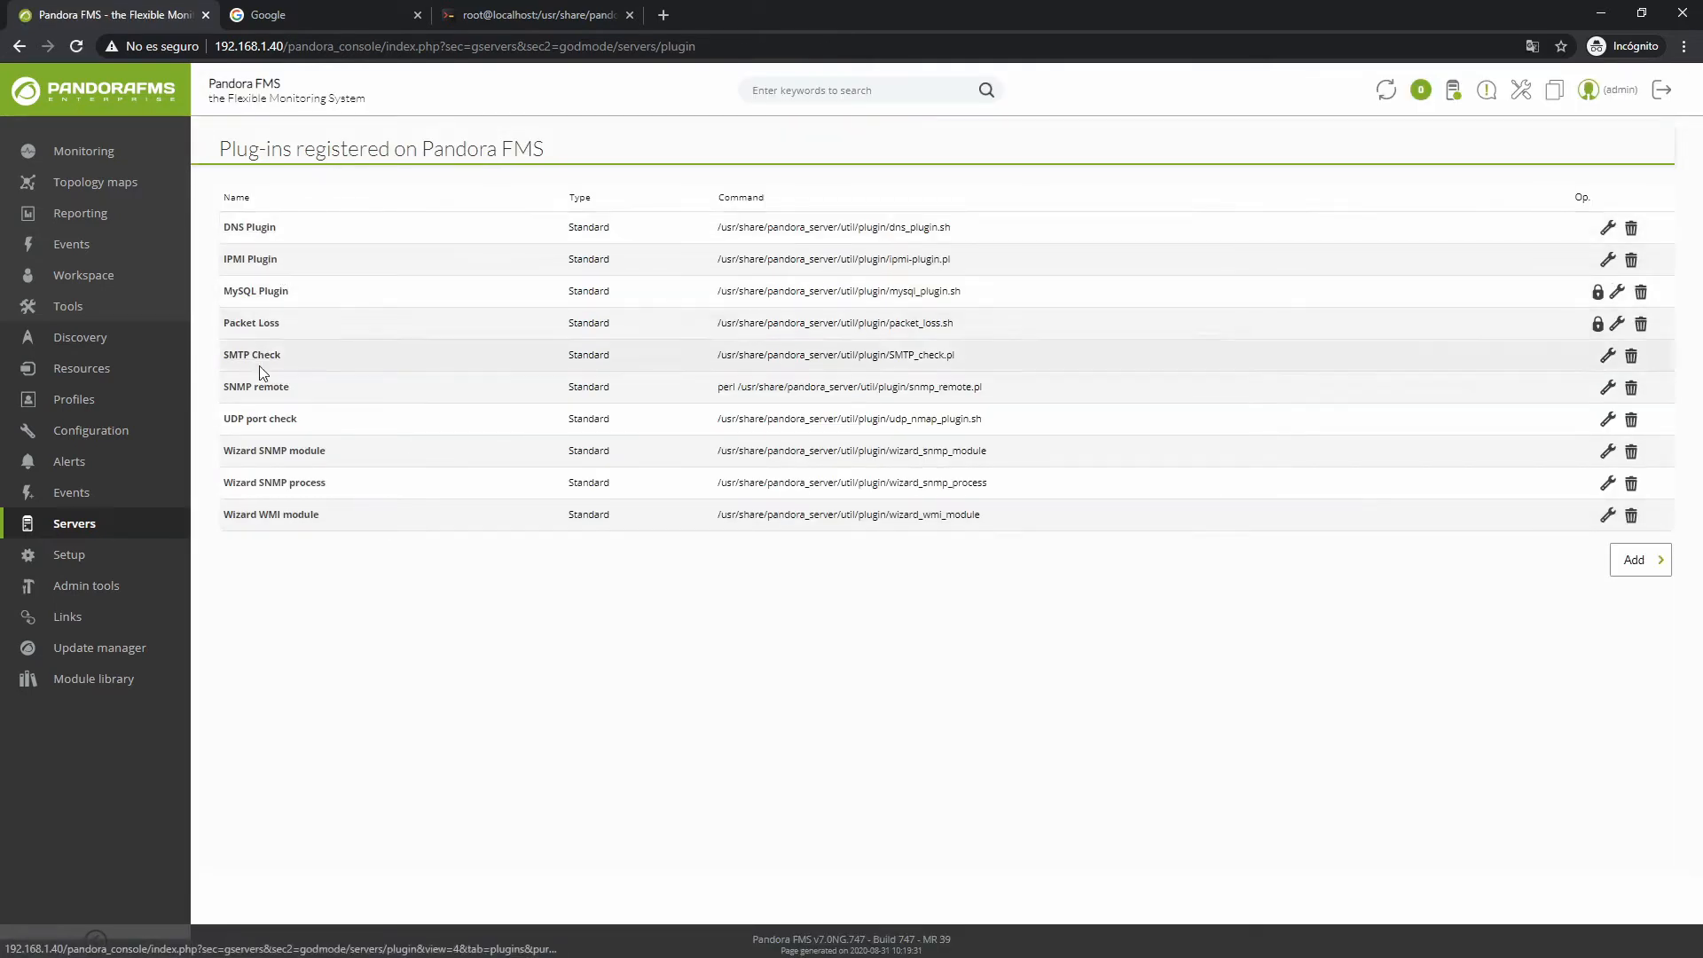
Open the UDP port check plug-in and set its Max. timeout to a custom 5 seconds
left_click(257, 423)
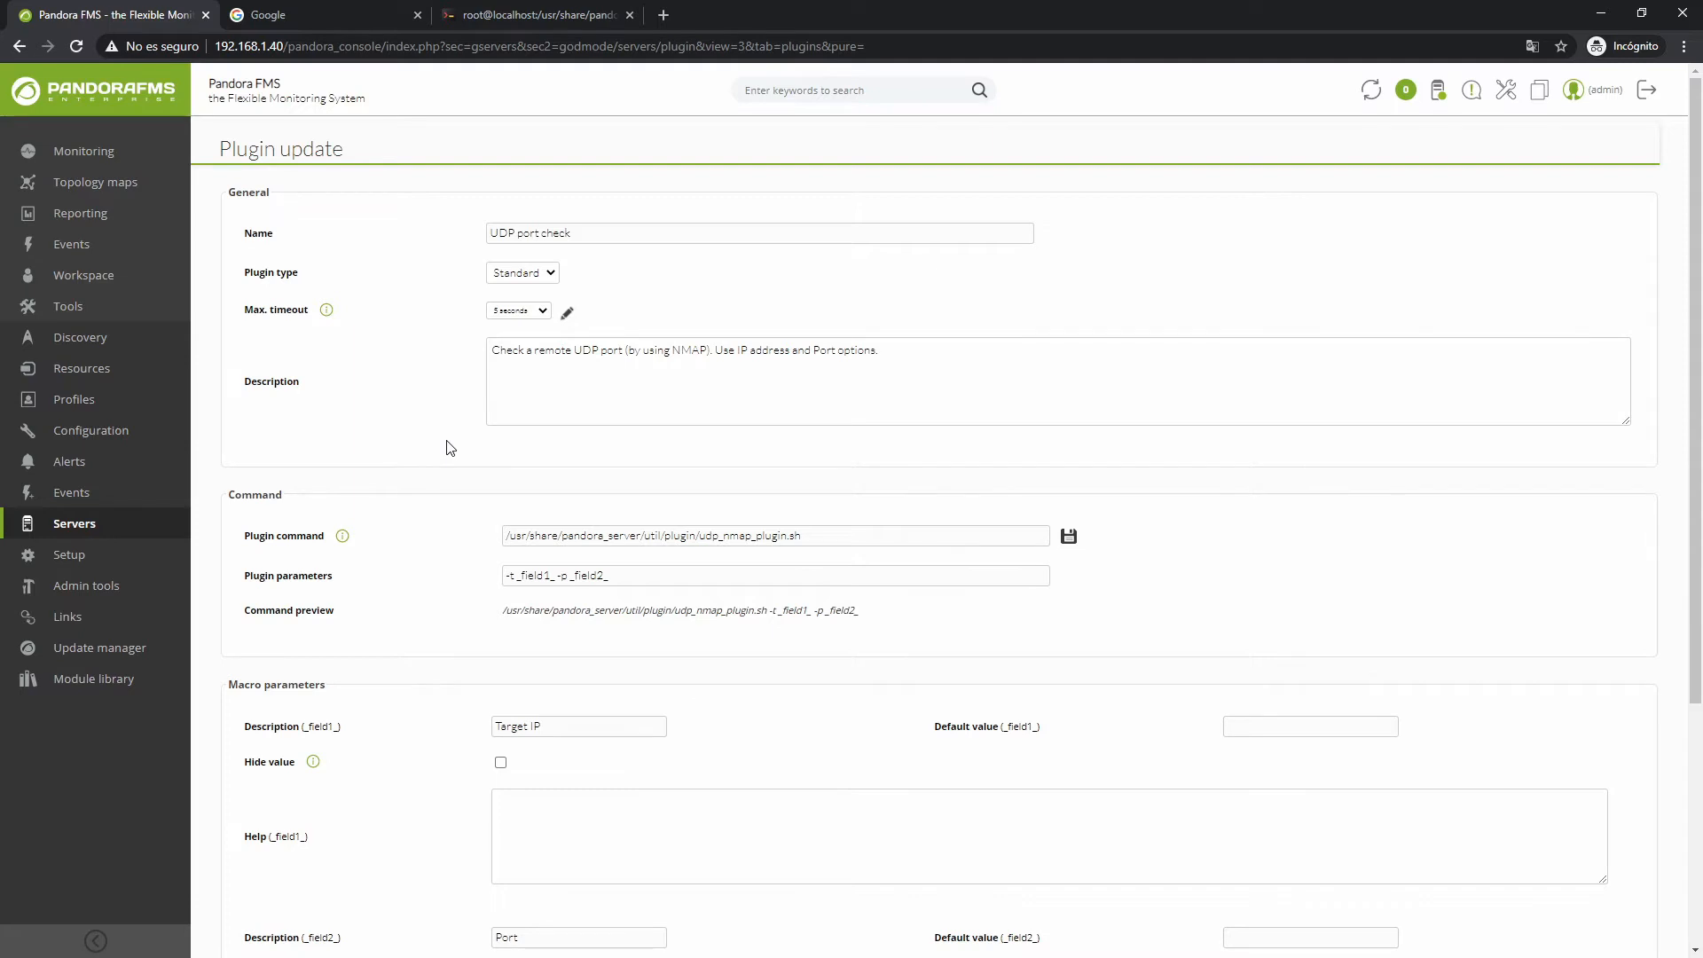
left_click_drag(355, 312, 303, 309)
left_click(371, 324)
left_click(542, 312)
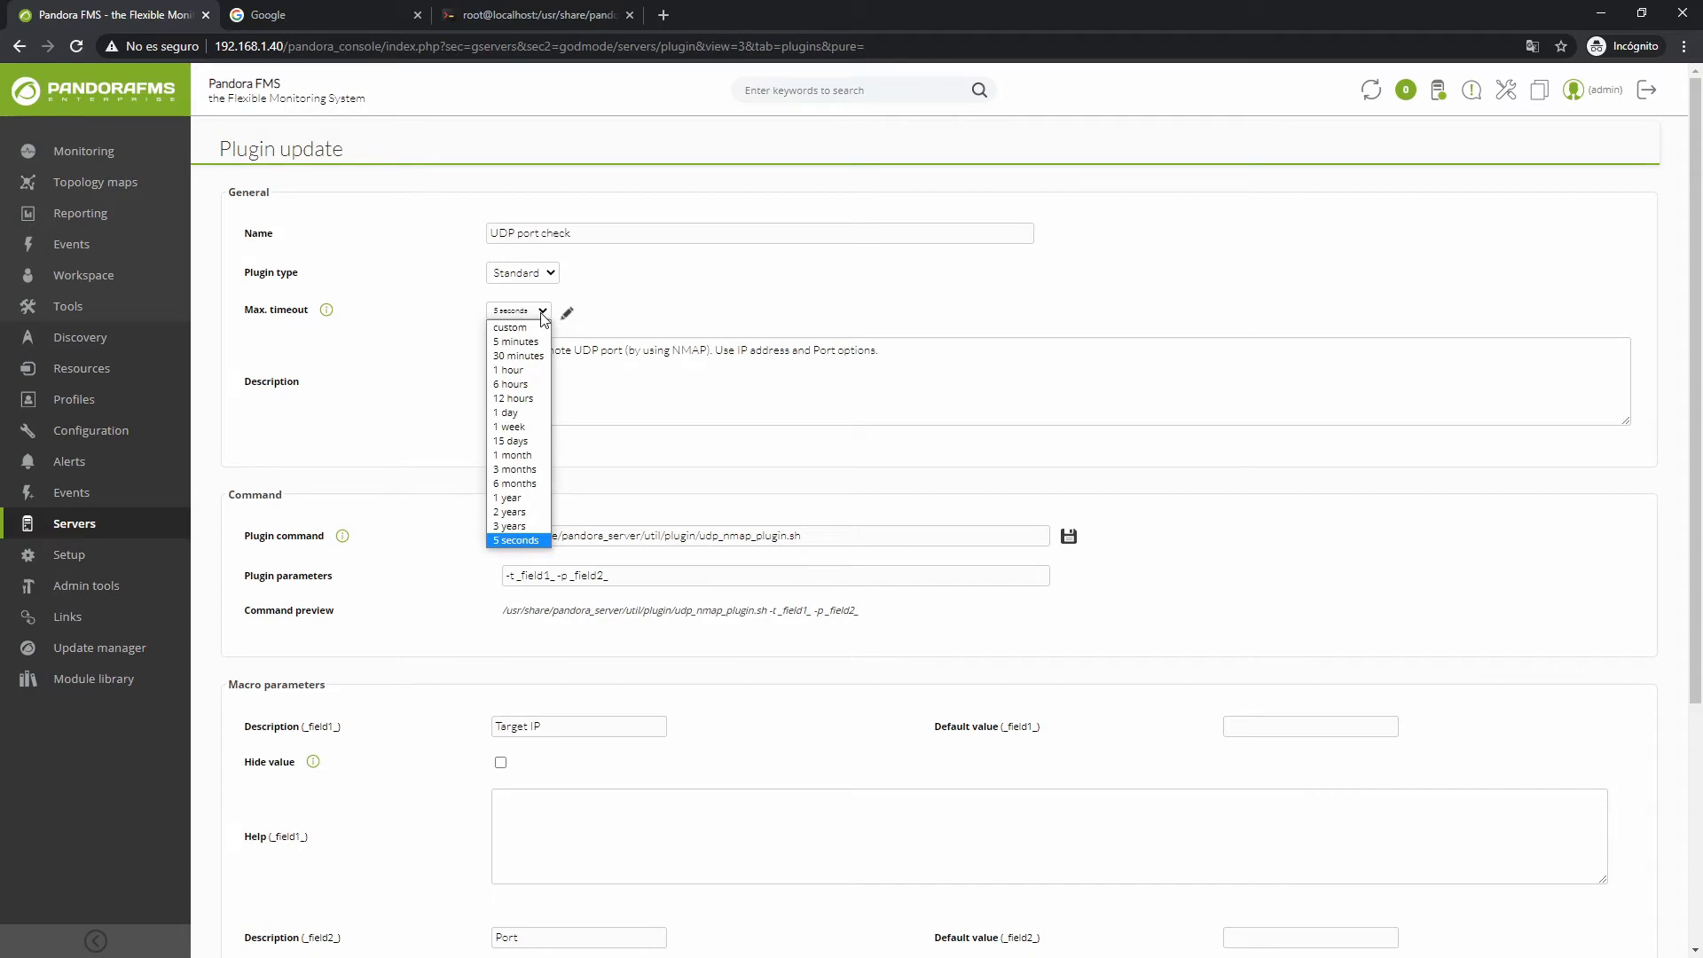
left_click(542, 313)
left_click(457, 464)
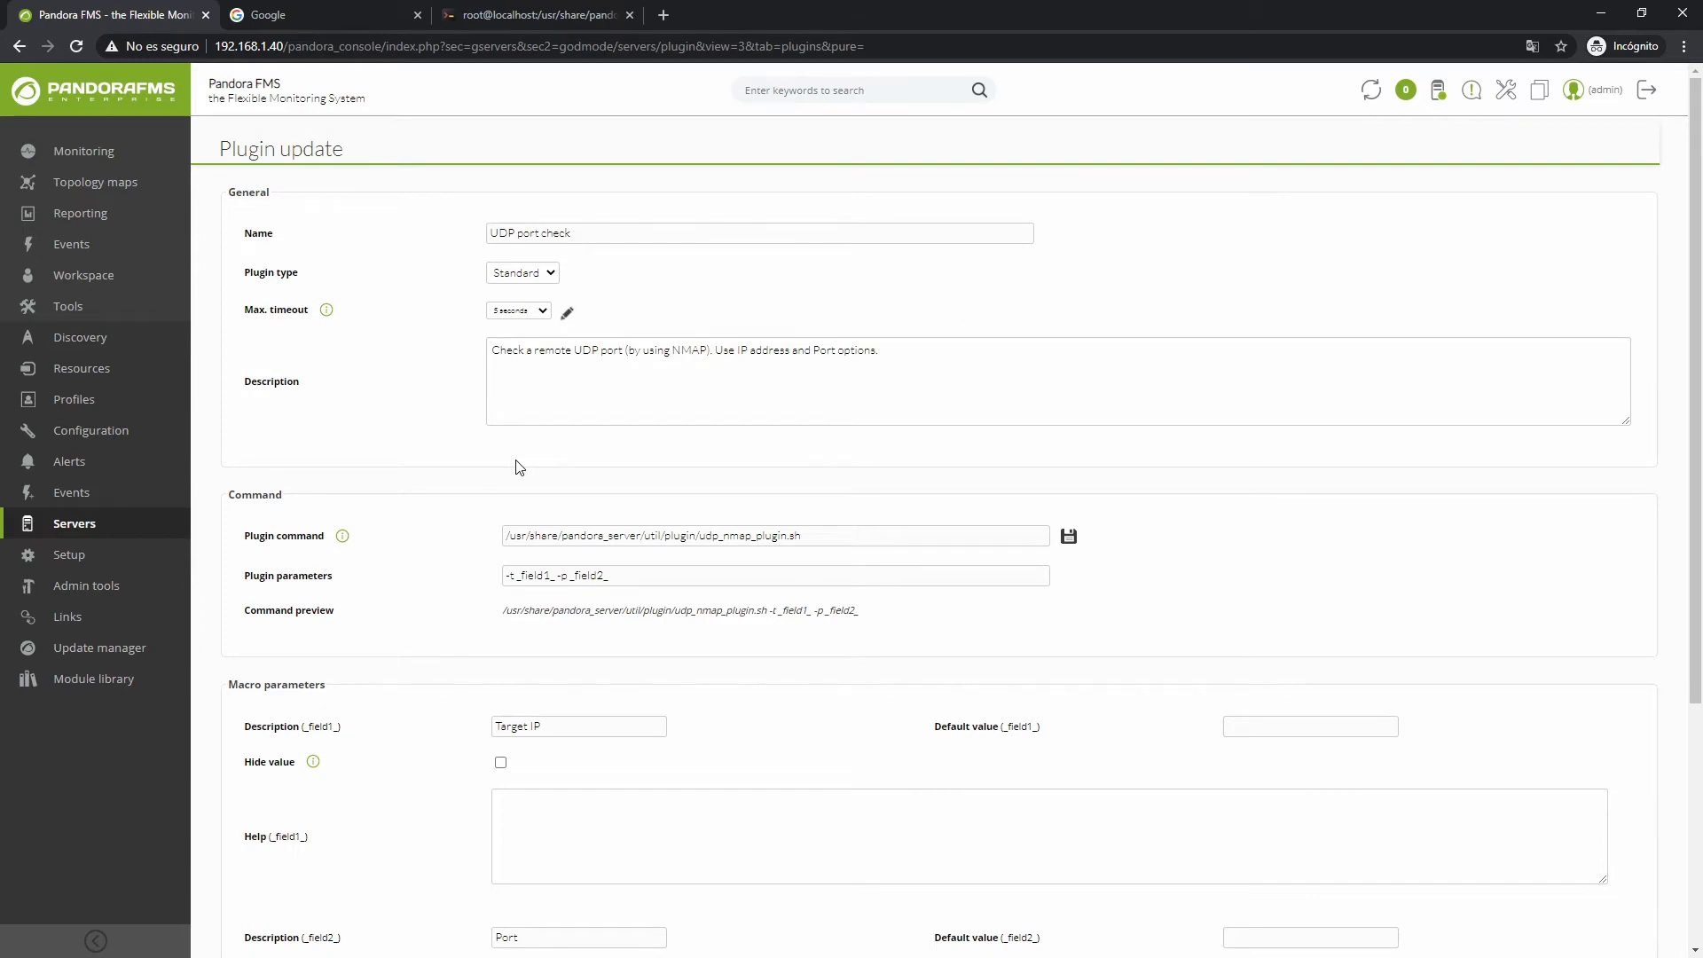
left_click(541, 312)
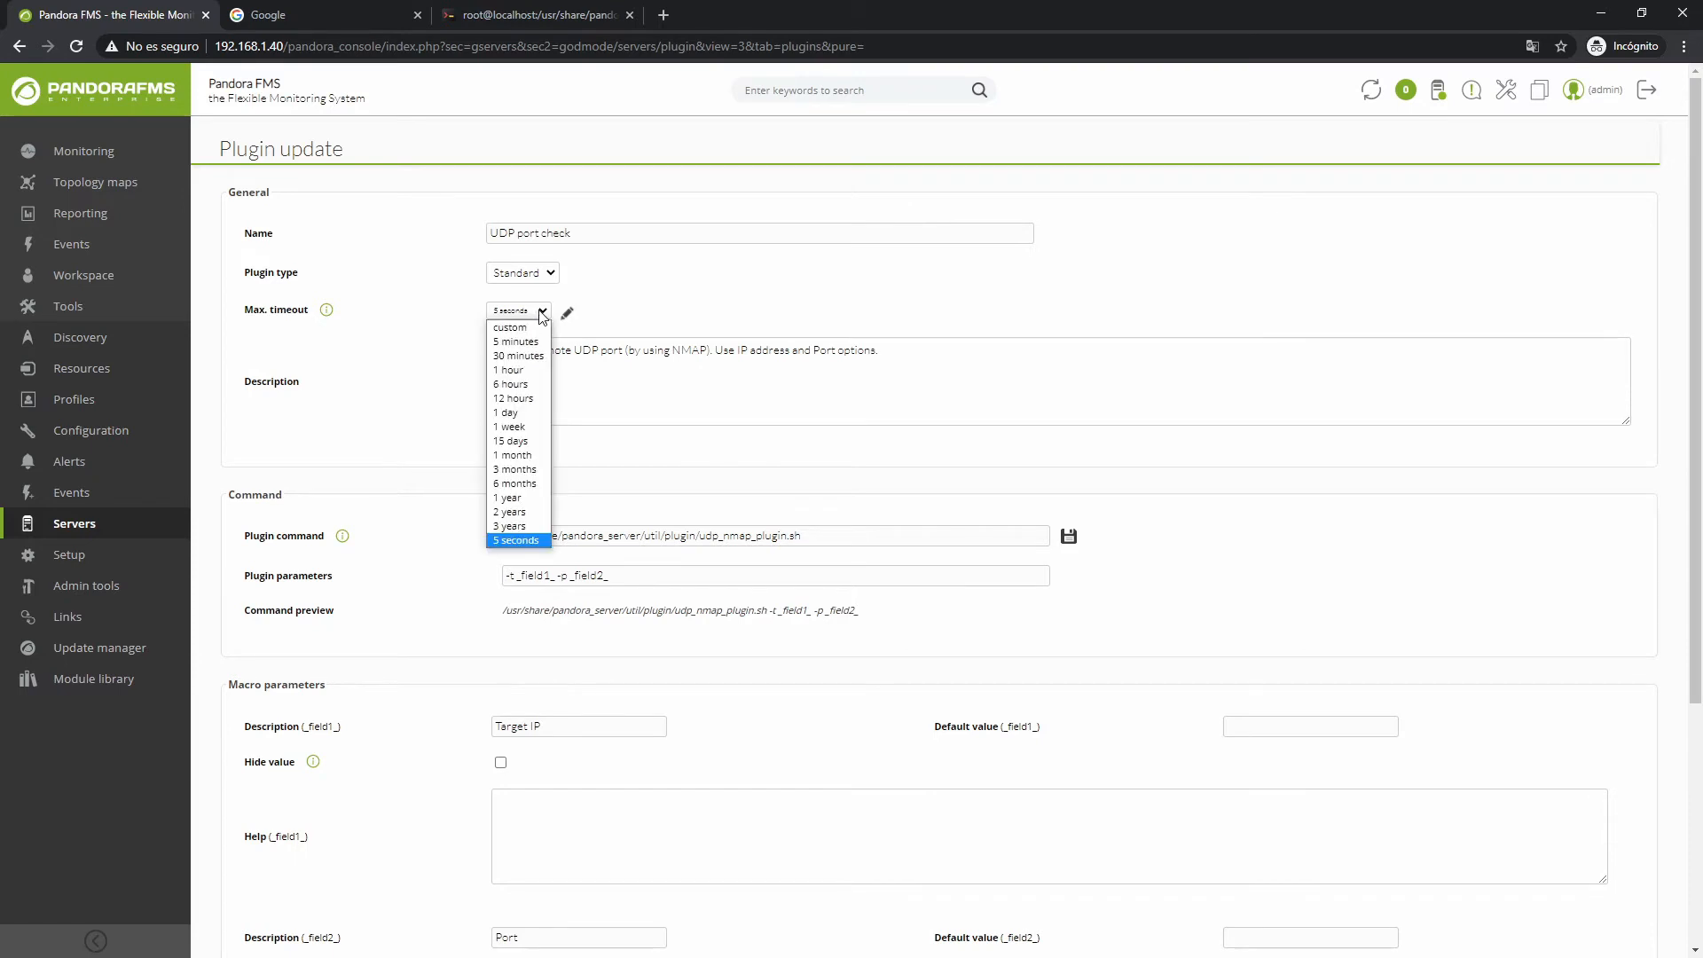
left_click(541, 312)
left_click(566, 313)
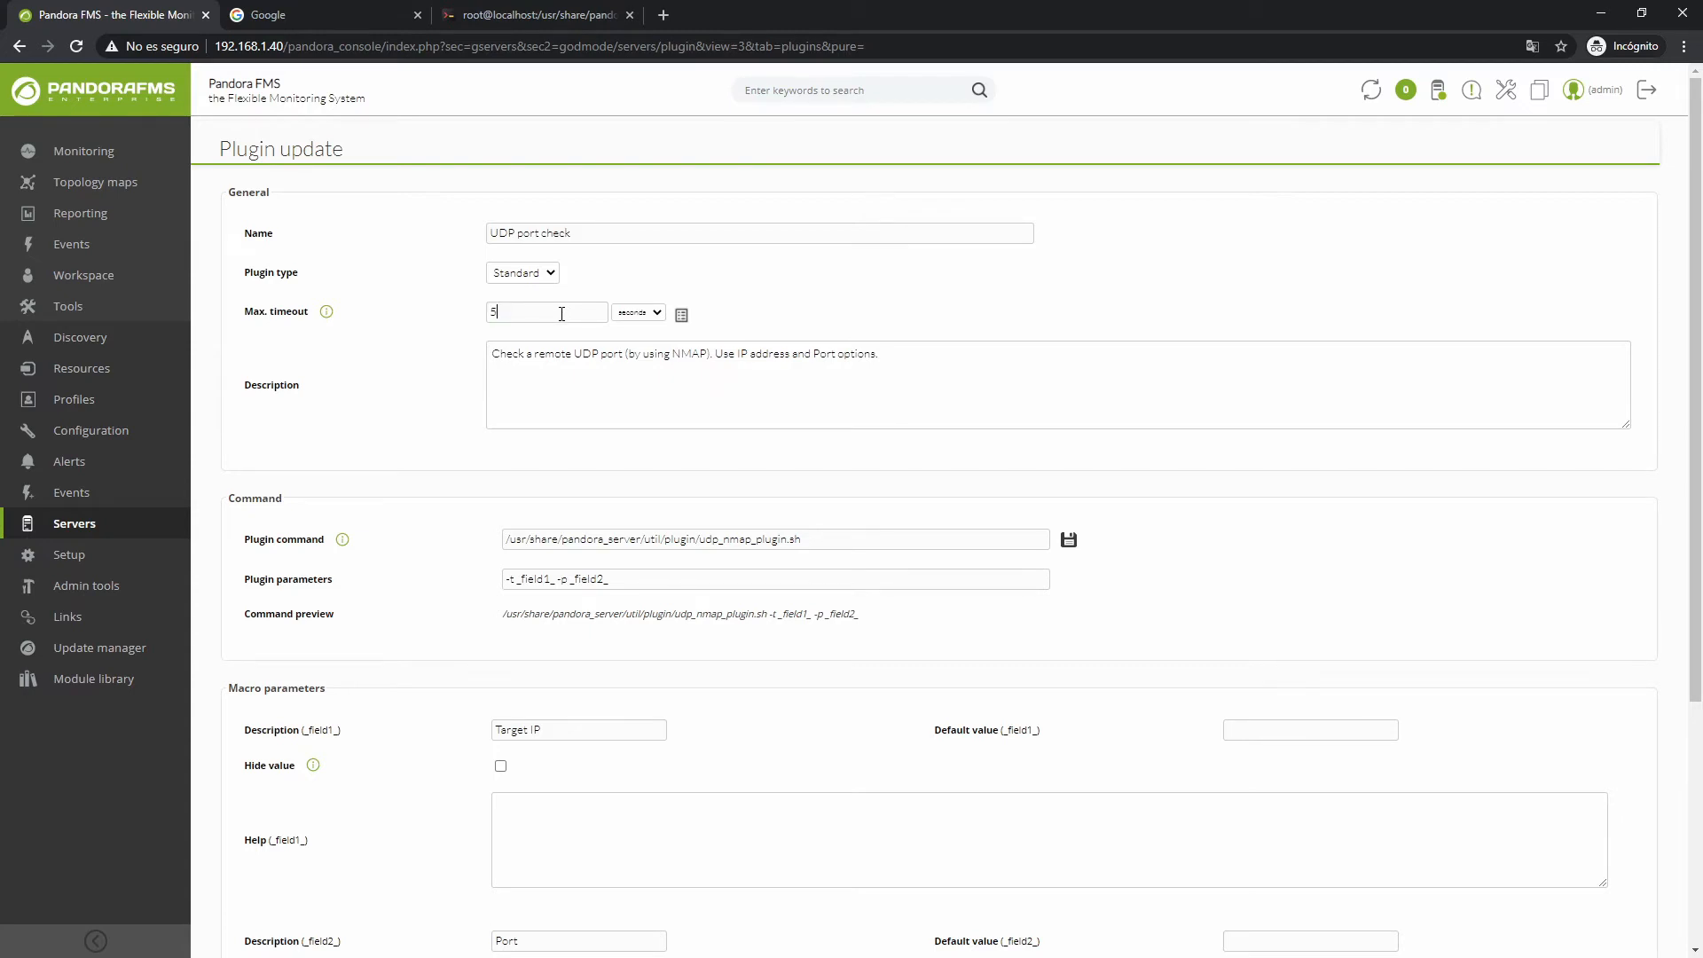
left_click(681, 314)
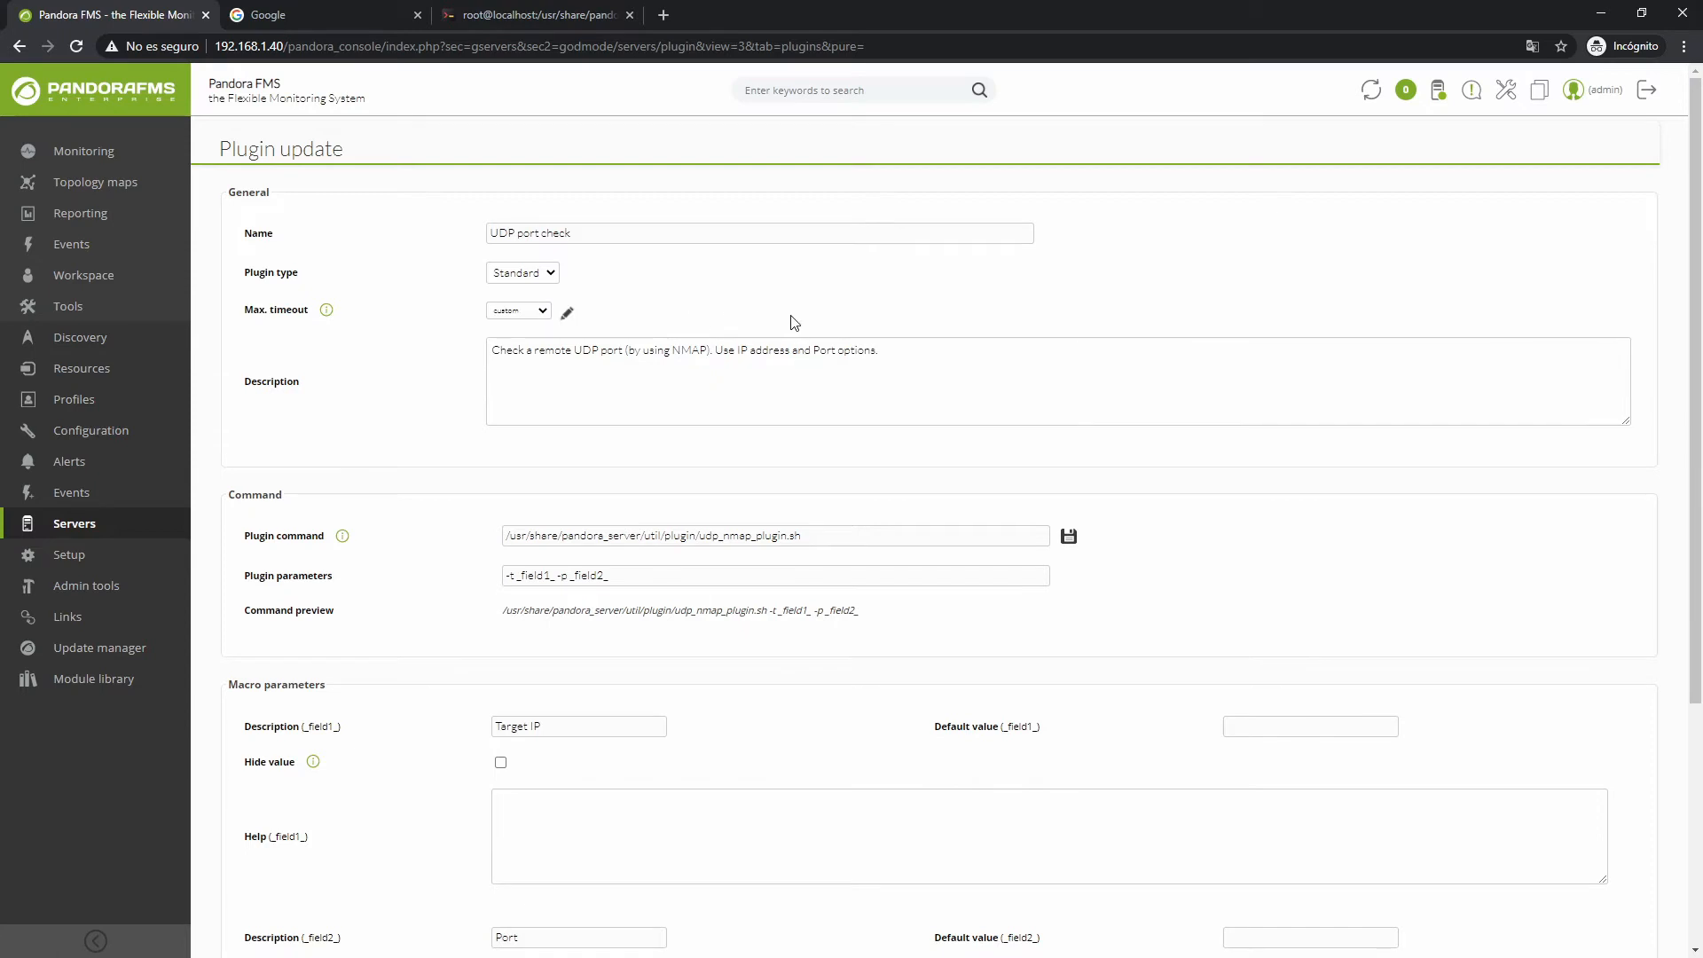
left_click(568, 312)
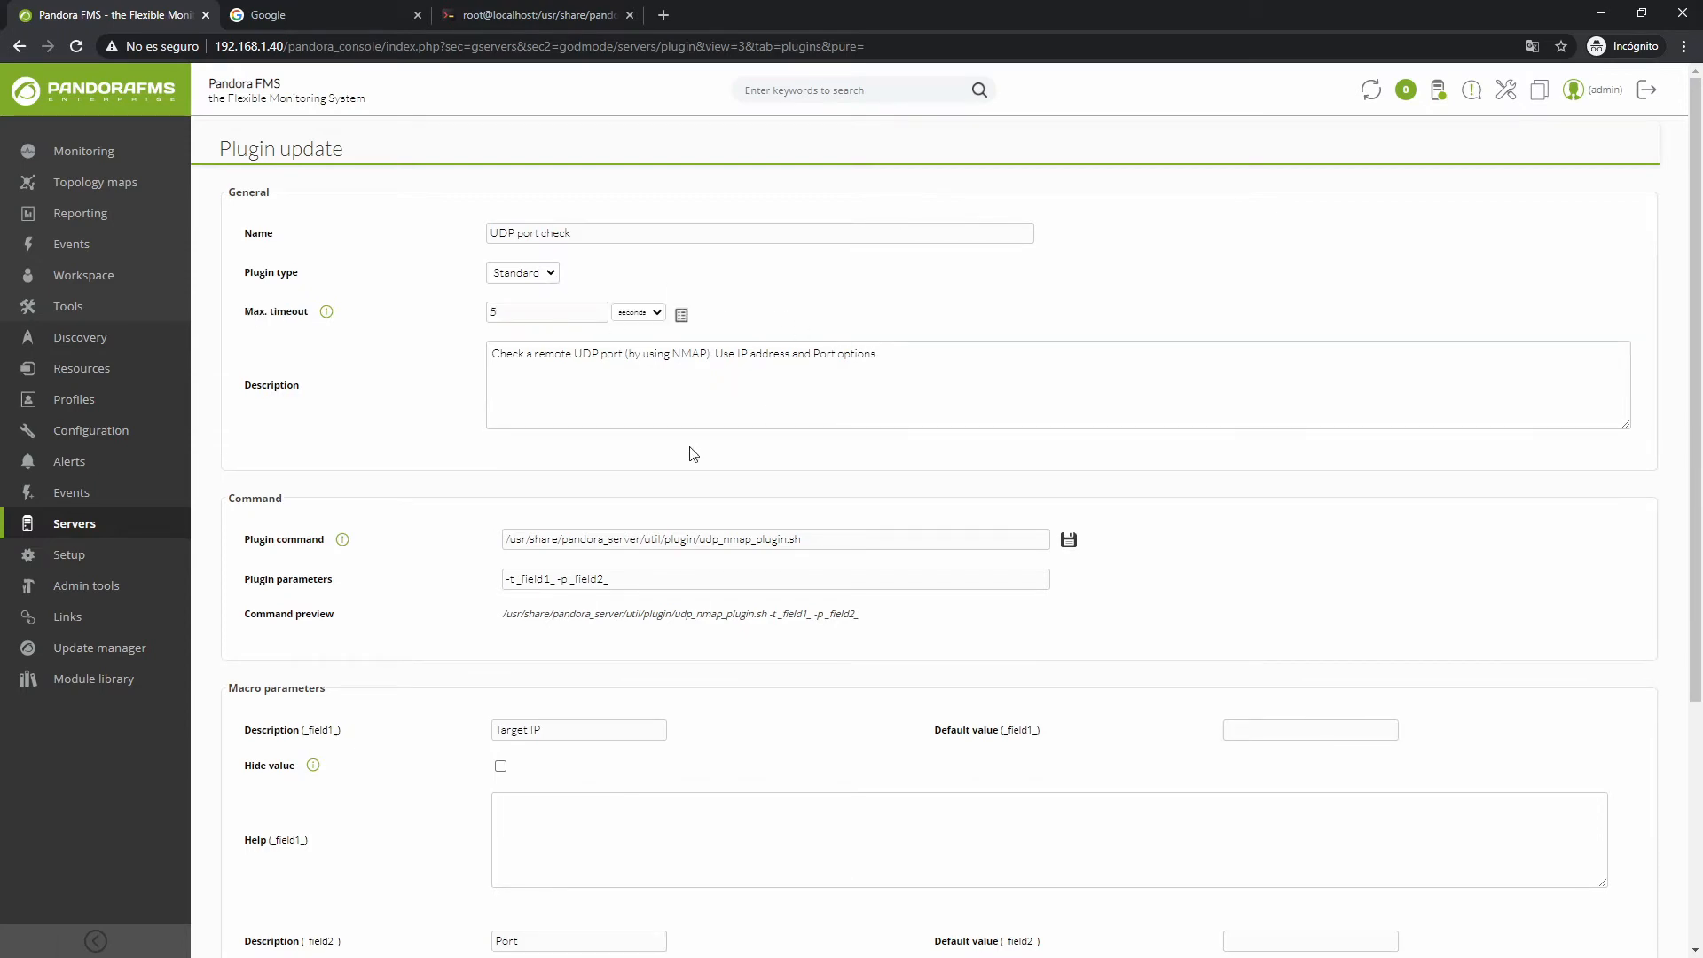
Review the plug-in command and macros, then add a third macro and delete it again
left_click_drag(807, 547, 696, 557)
left_click(700, 588)
scroll(455, 574, "down", 4)
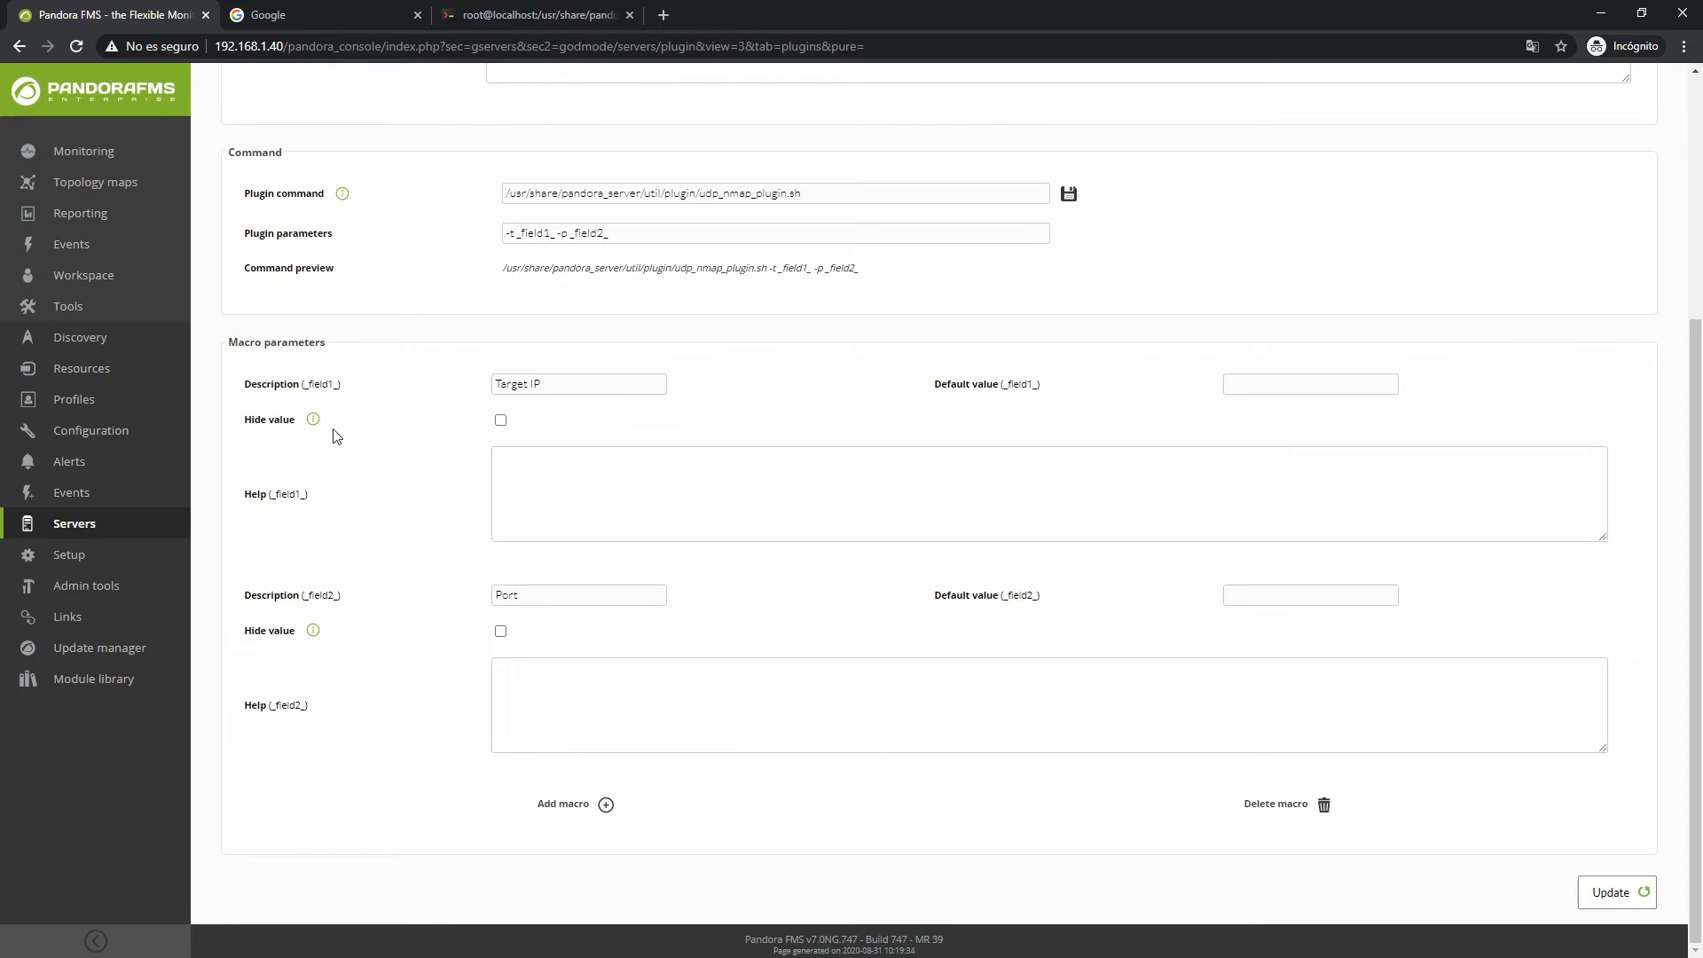
double_click(312, 595)
left_click(394, 612)
scroll(470, 505, "up", 1)
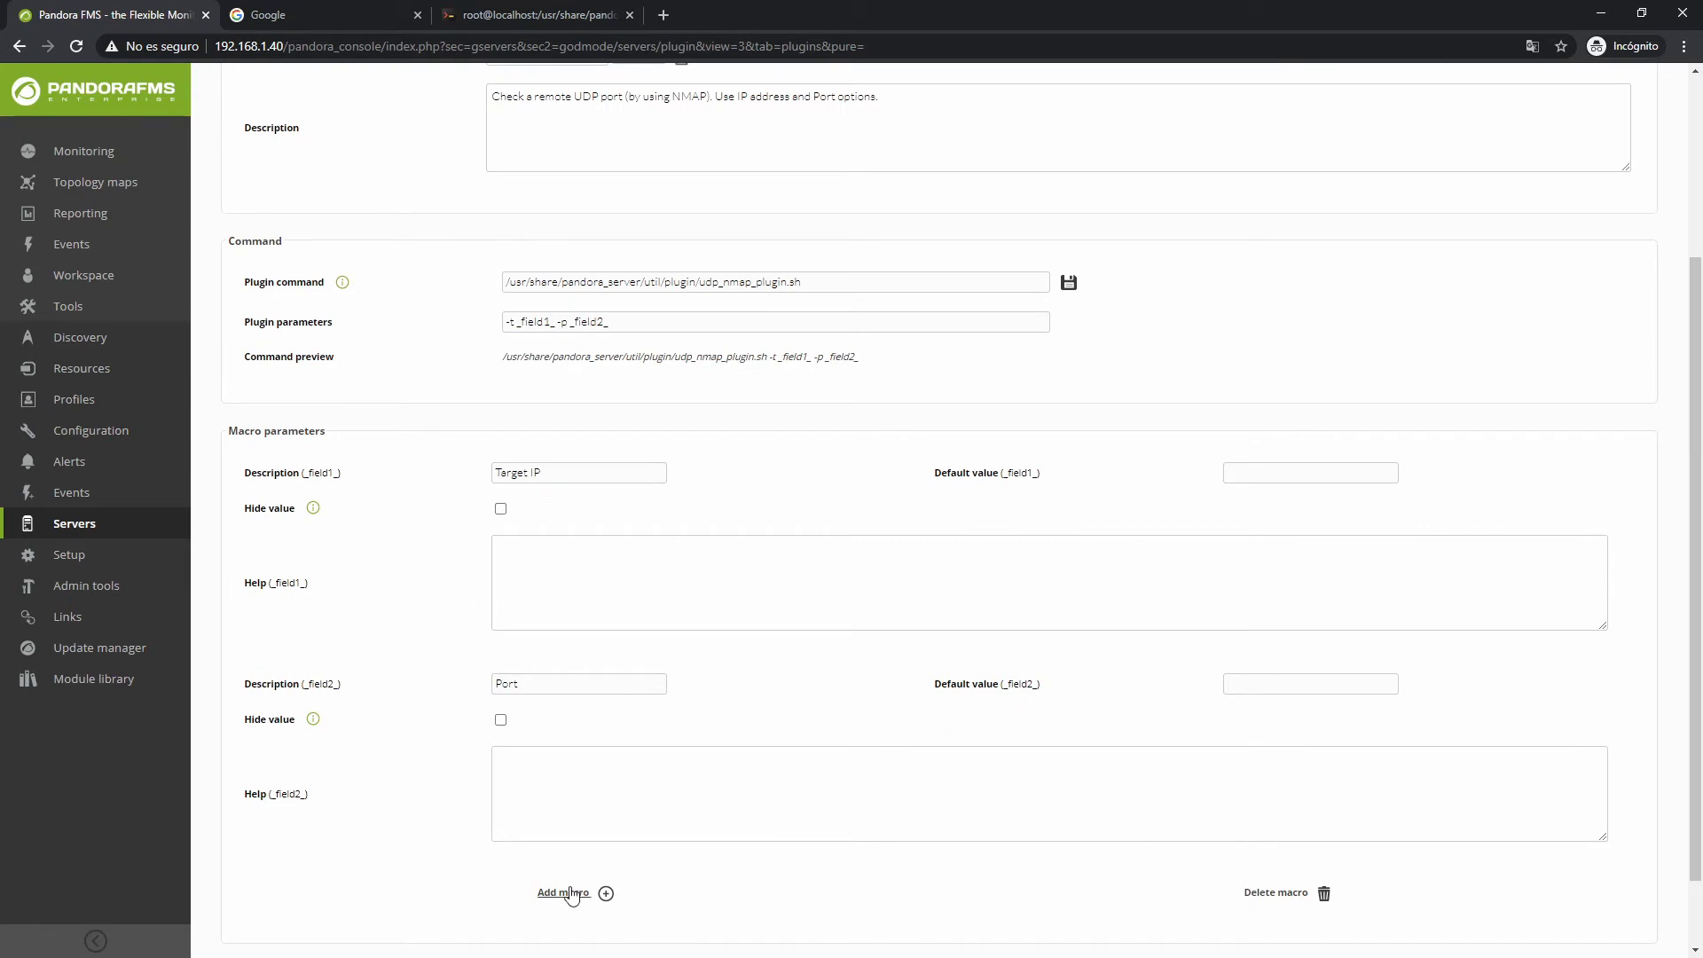
left_click(605, 893)
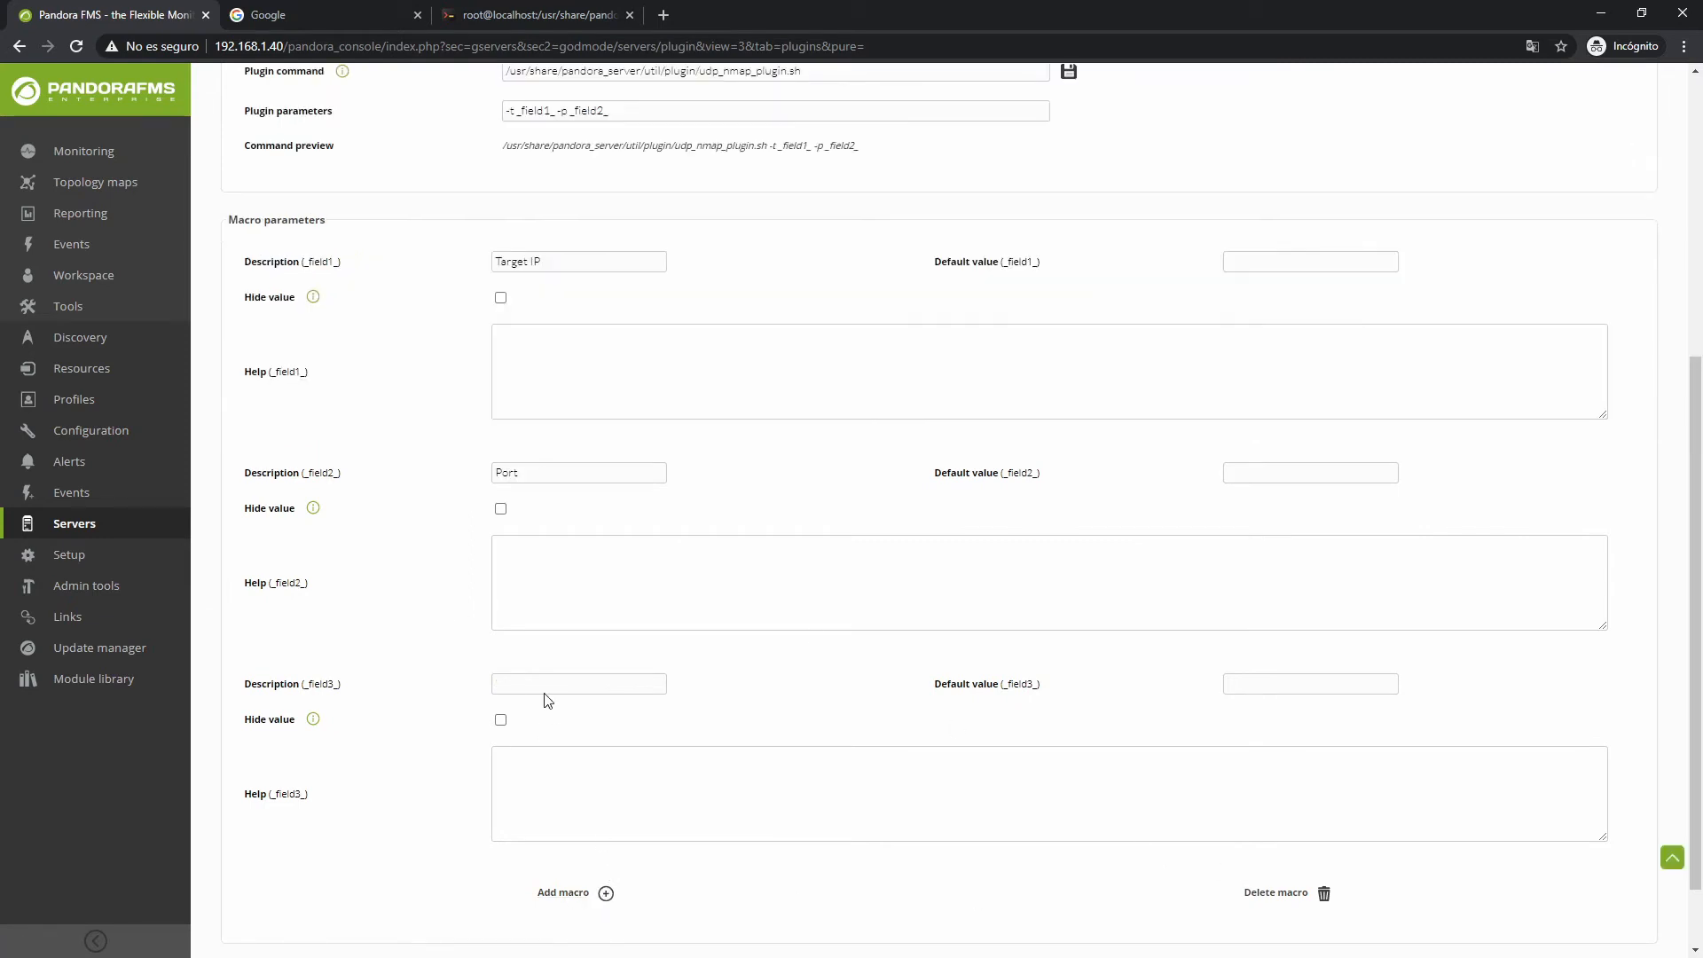
left_click(1310, 896)
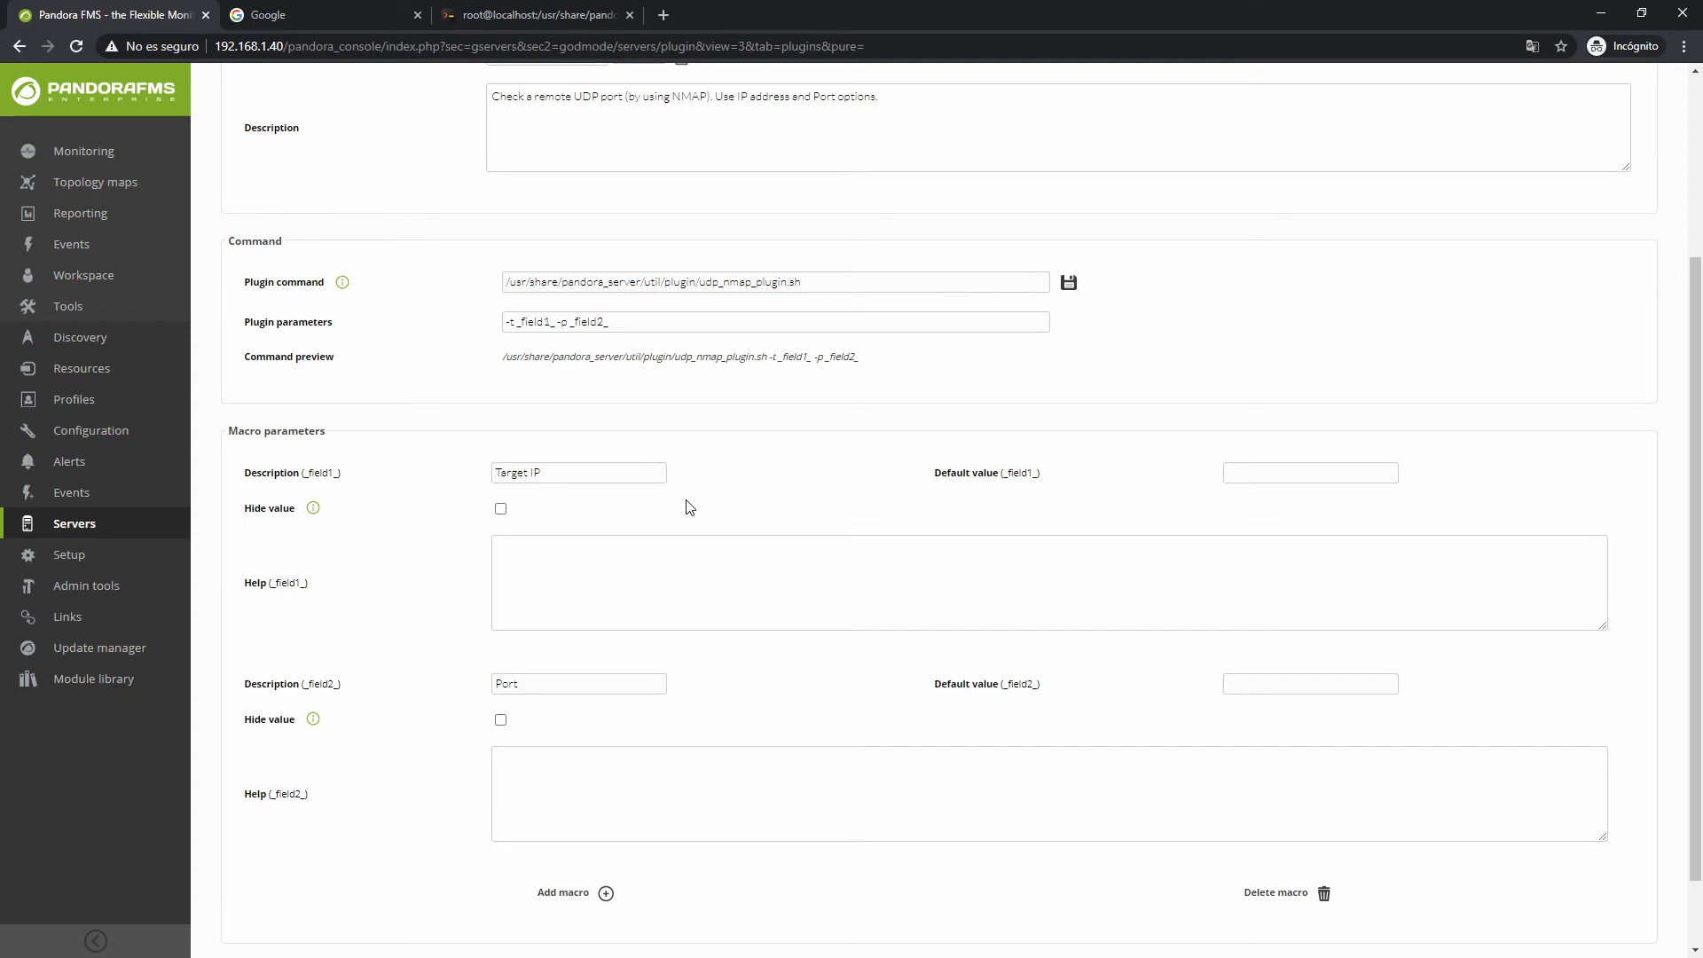
left_click(289, 12)
Search Google for 'pandora fms library', then find SNMP discover Jacarta interSeptor PRO via a '.pspz' library search
left_click(671, 372)
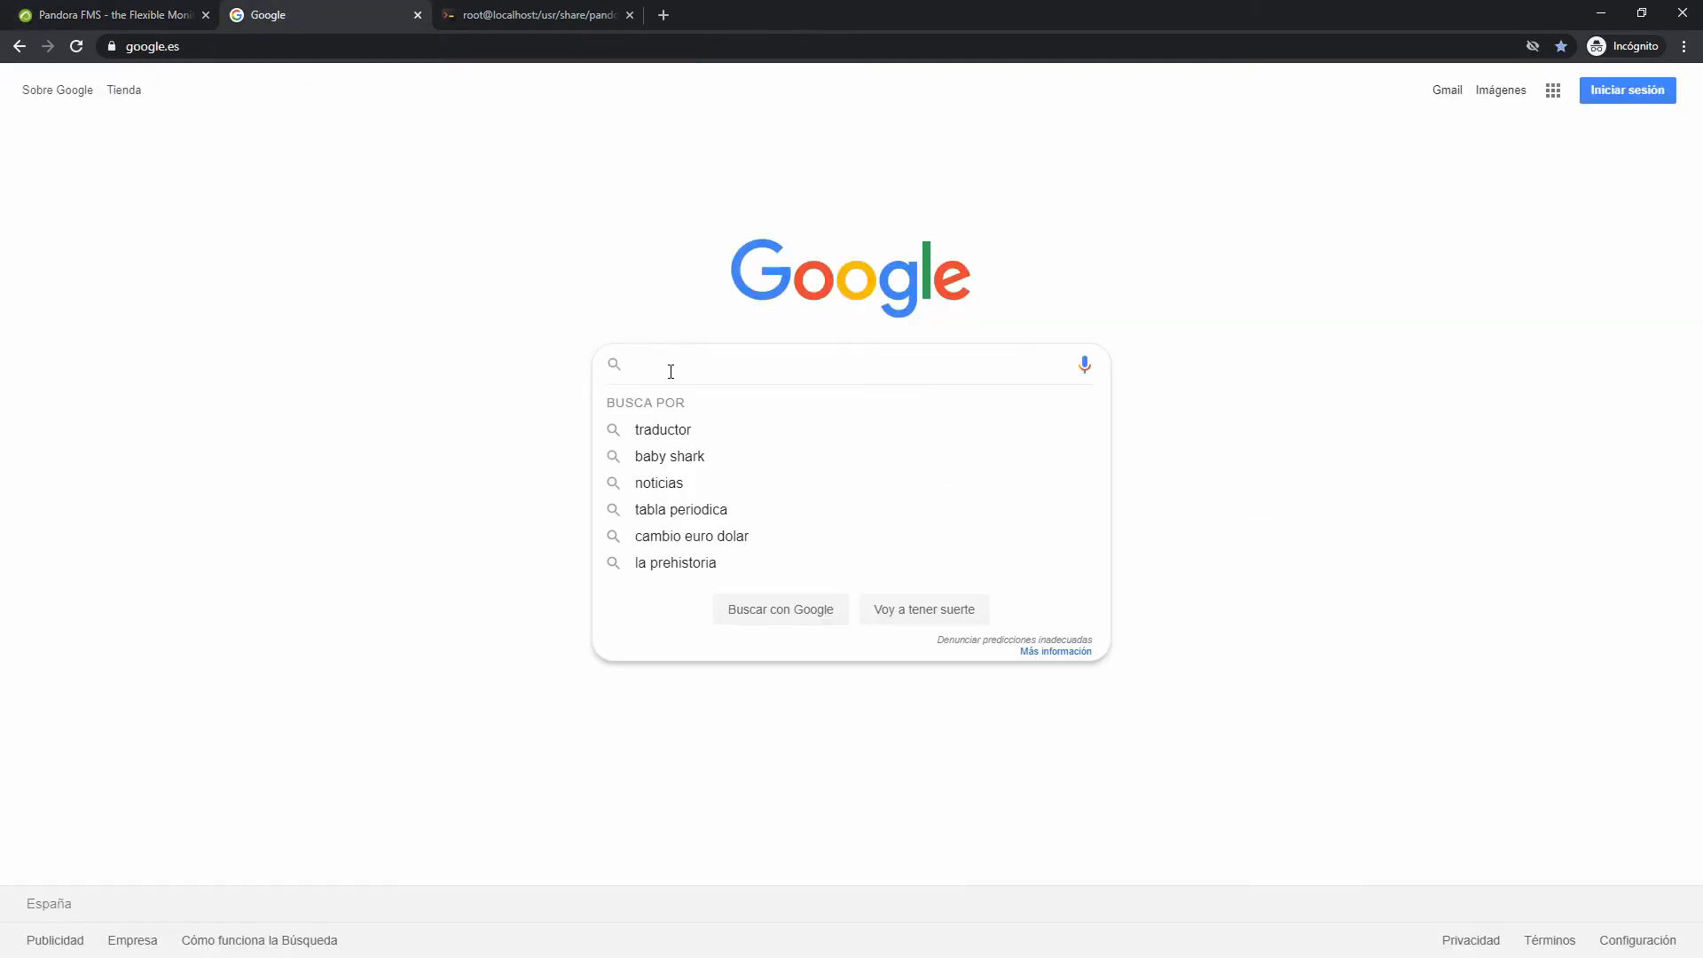
type("pandora fms library")
key("Return")
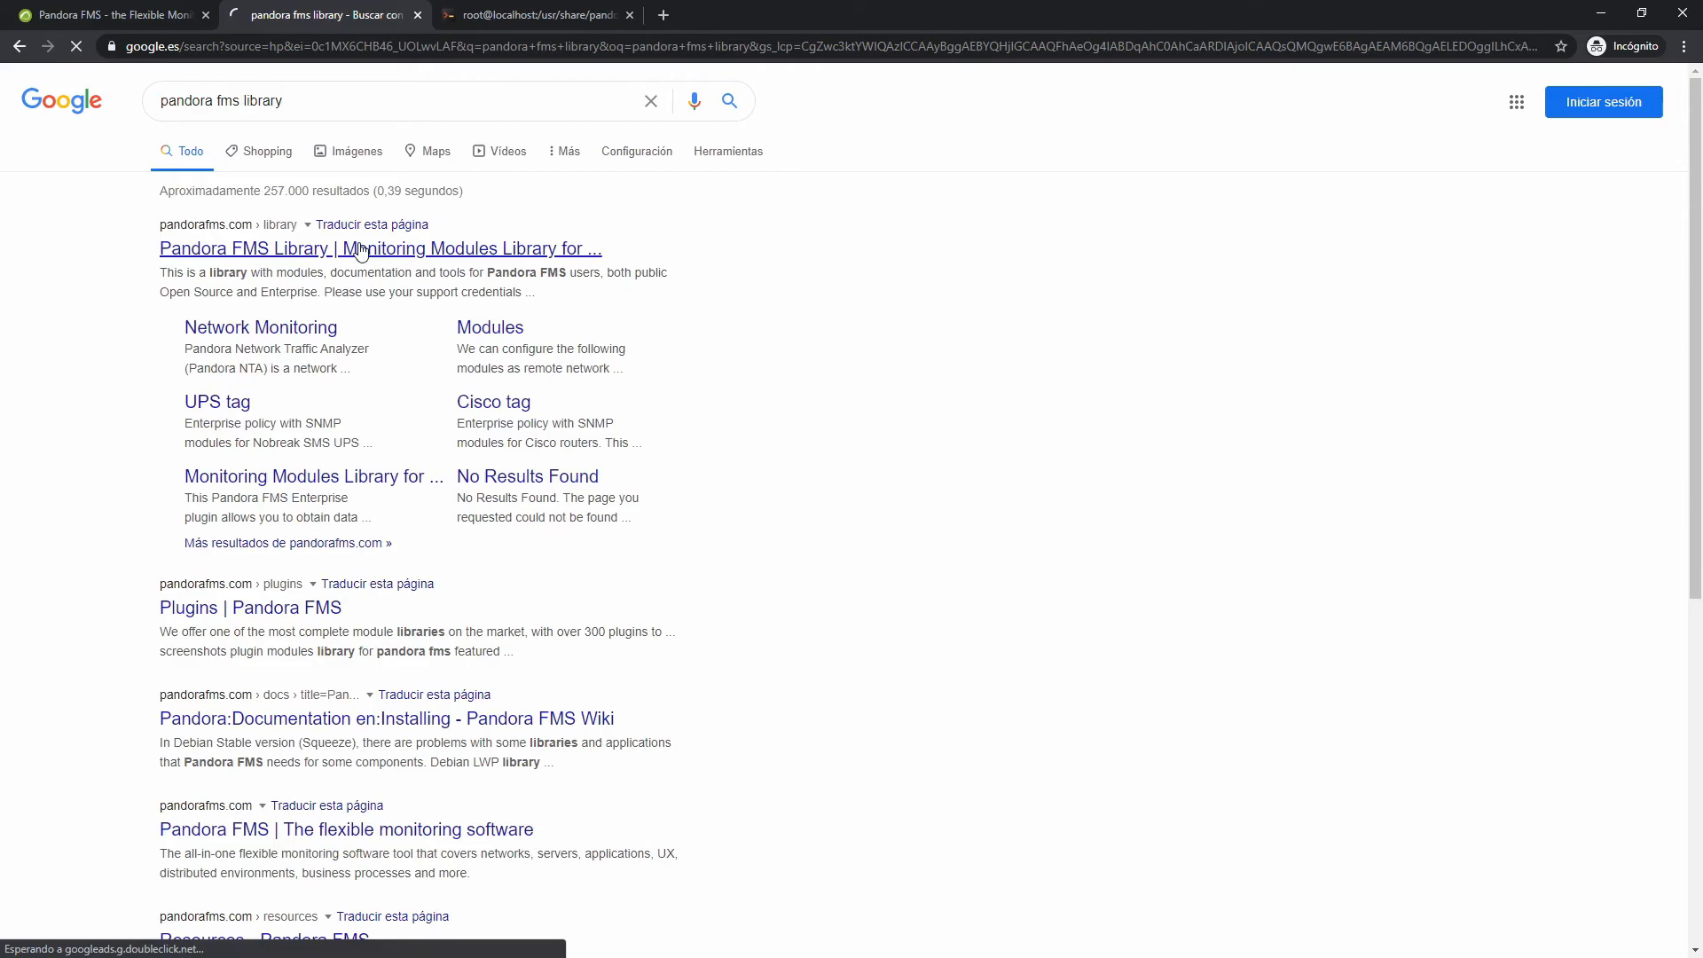
left_click(360, 249)
left_click(1192, 568)
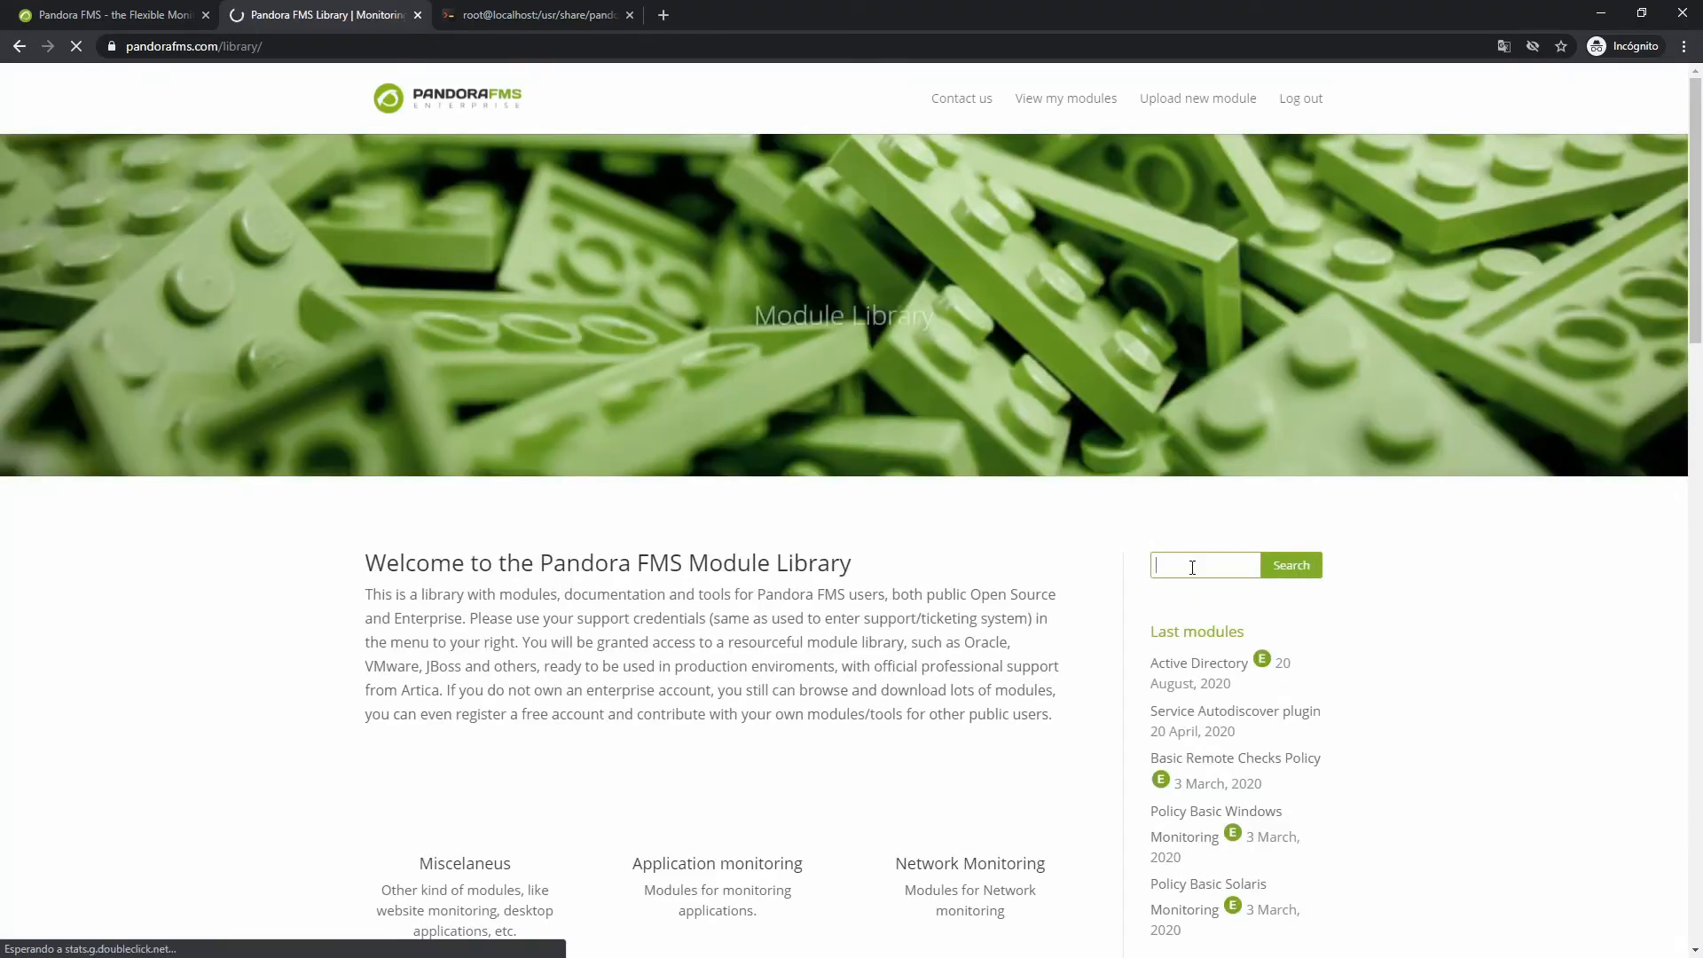
type(".pspz")
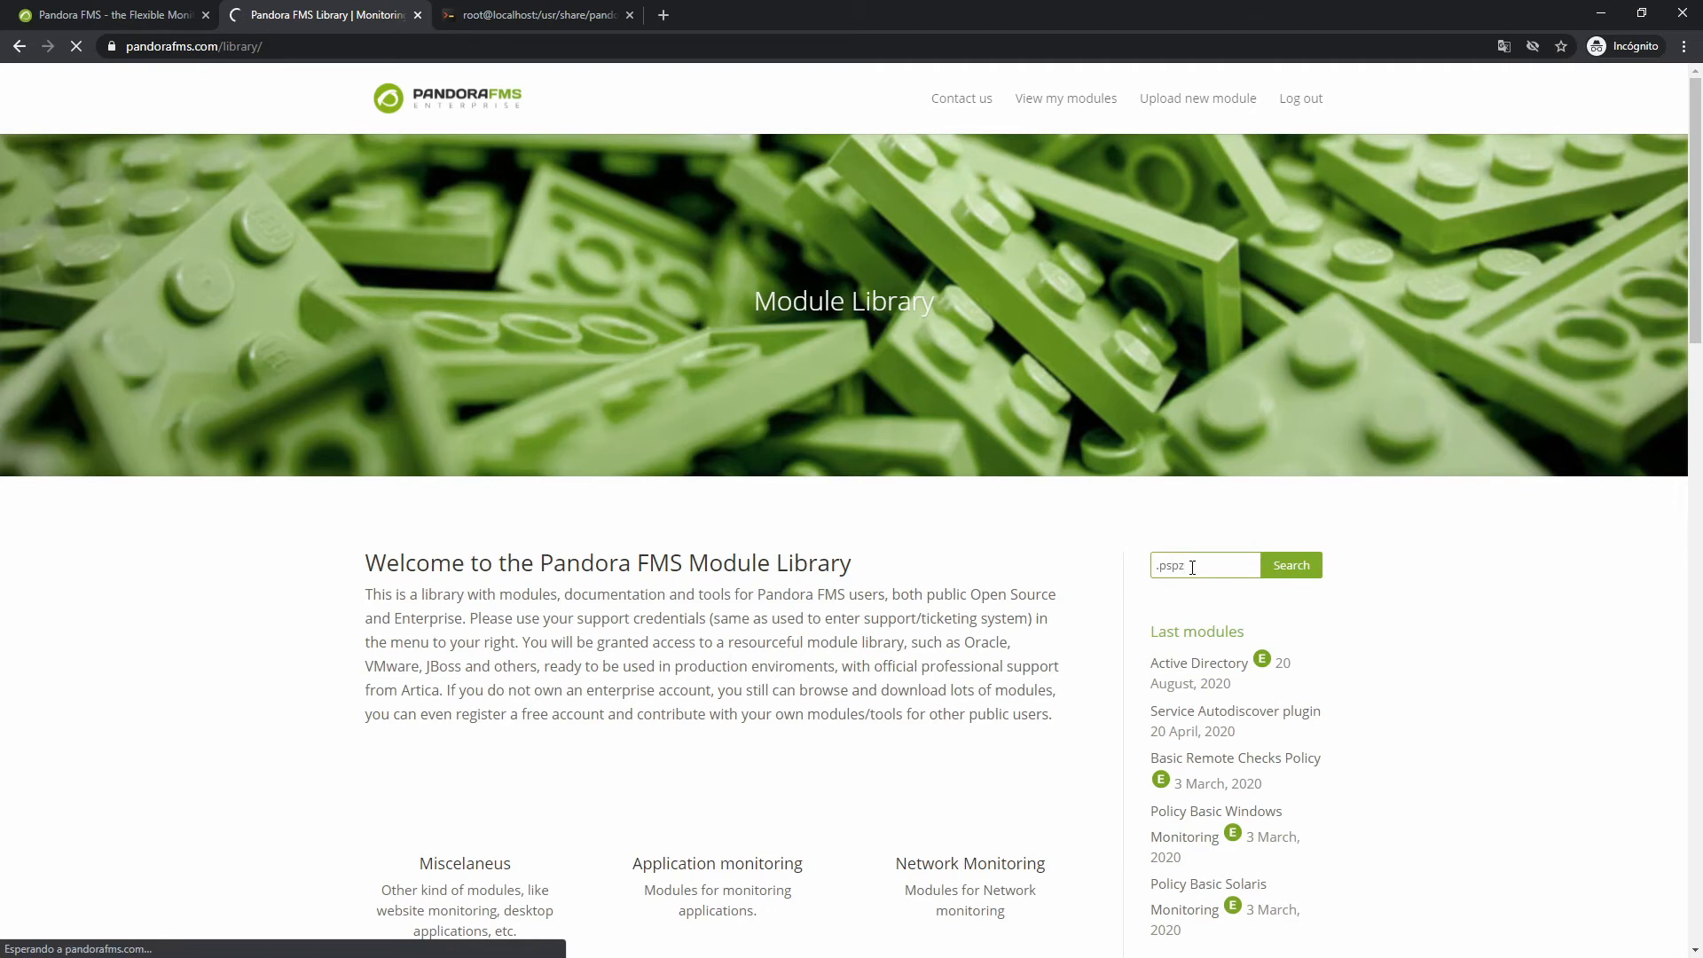
key("Return")
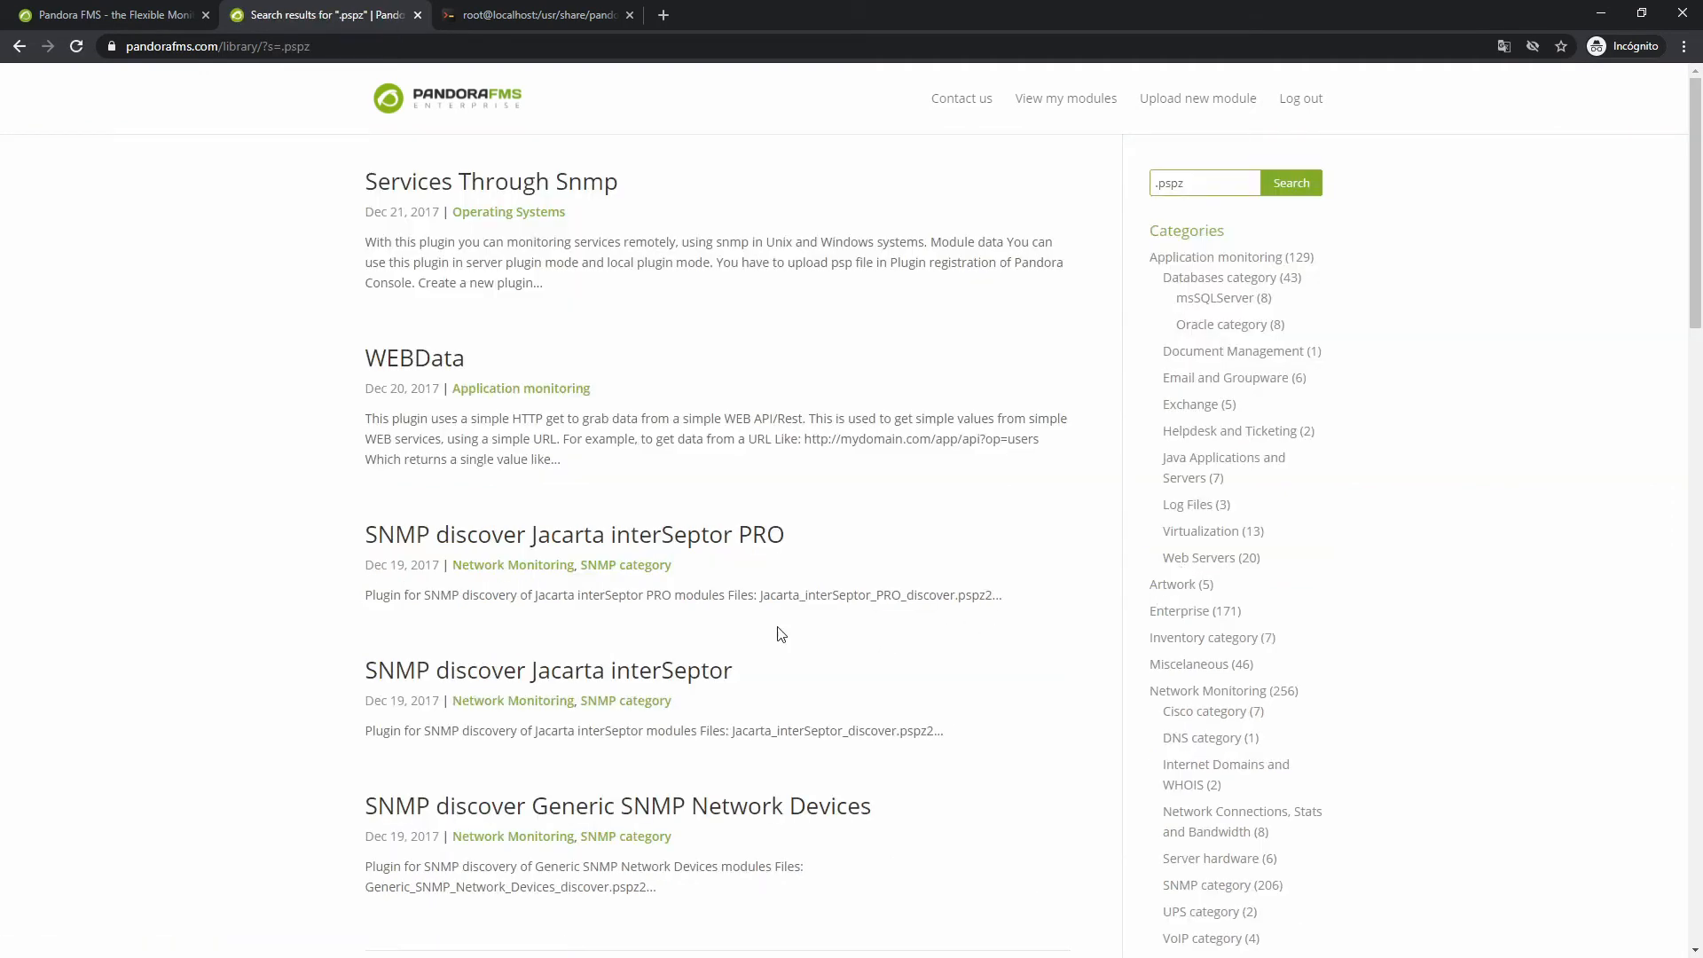
left_click(569, 536)
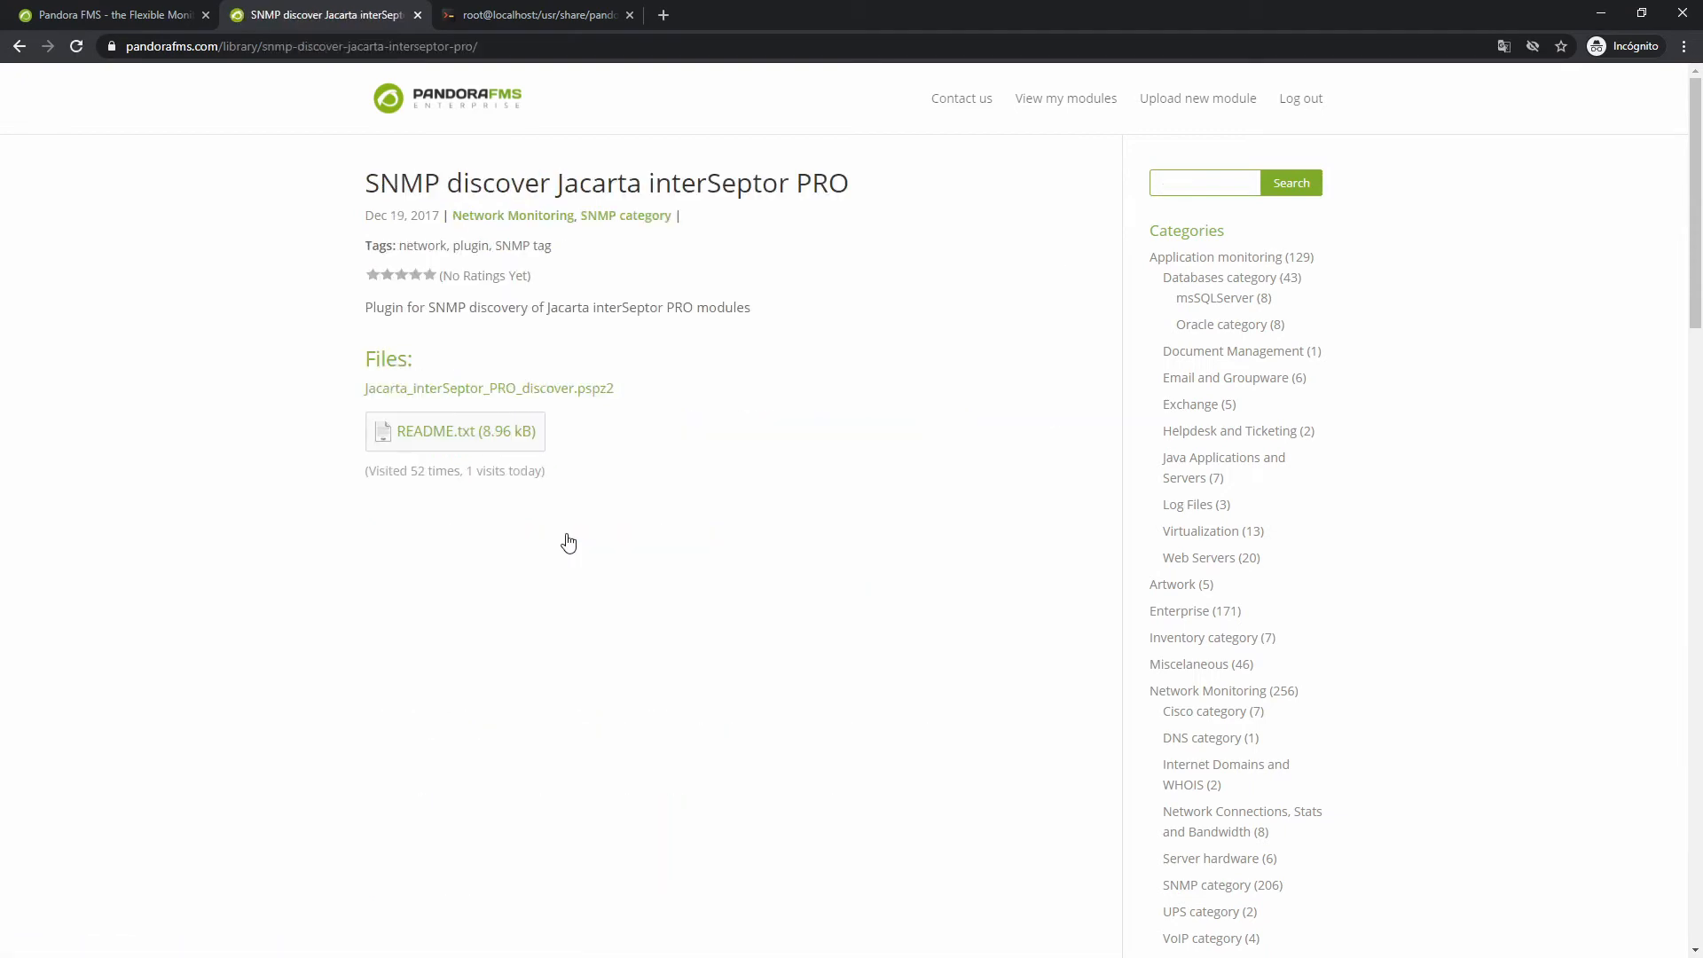
Download Jacarta_interSeptor_PRO_discover.pspz2 after glancing at the README, and show it in its folder
left_click(437, 436)
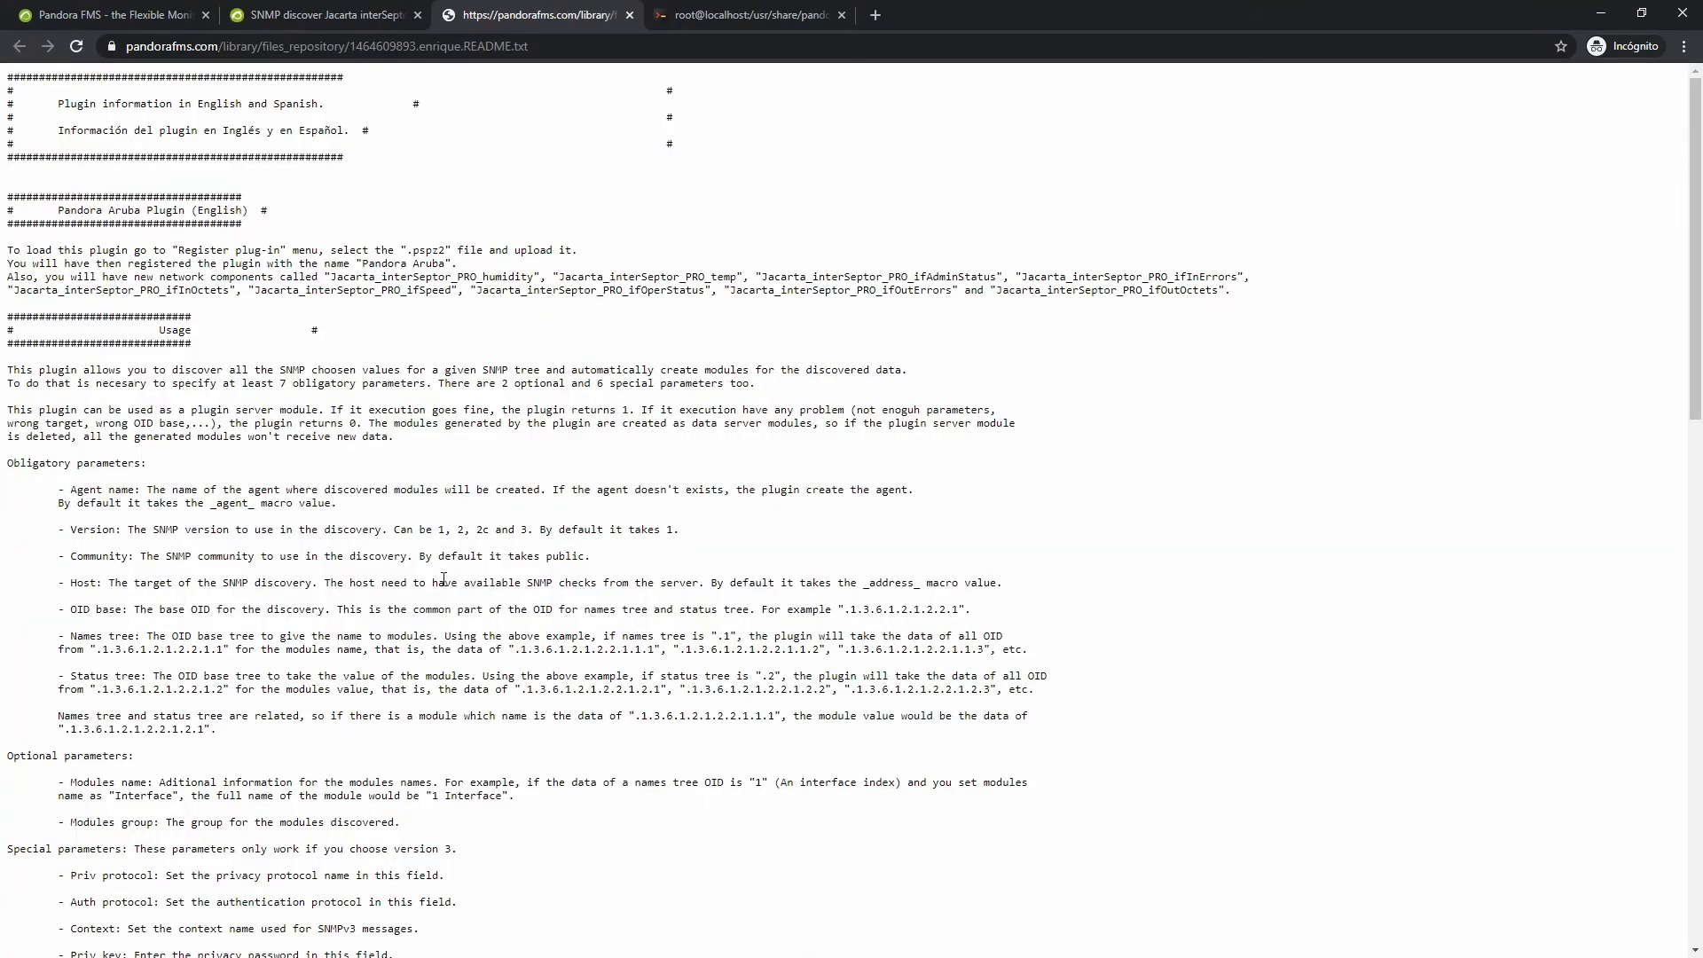
left_click(631, 15)
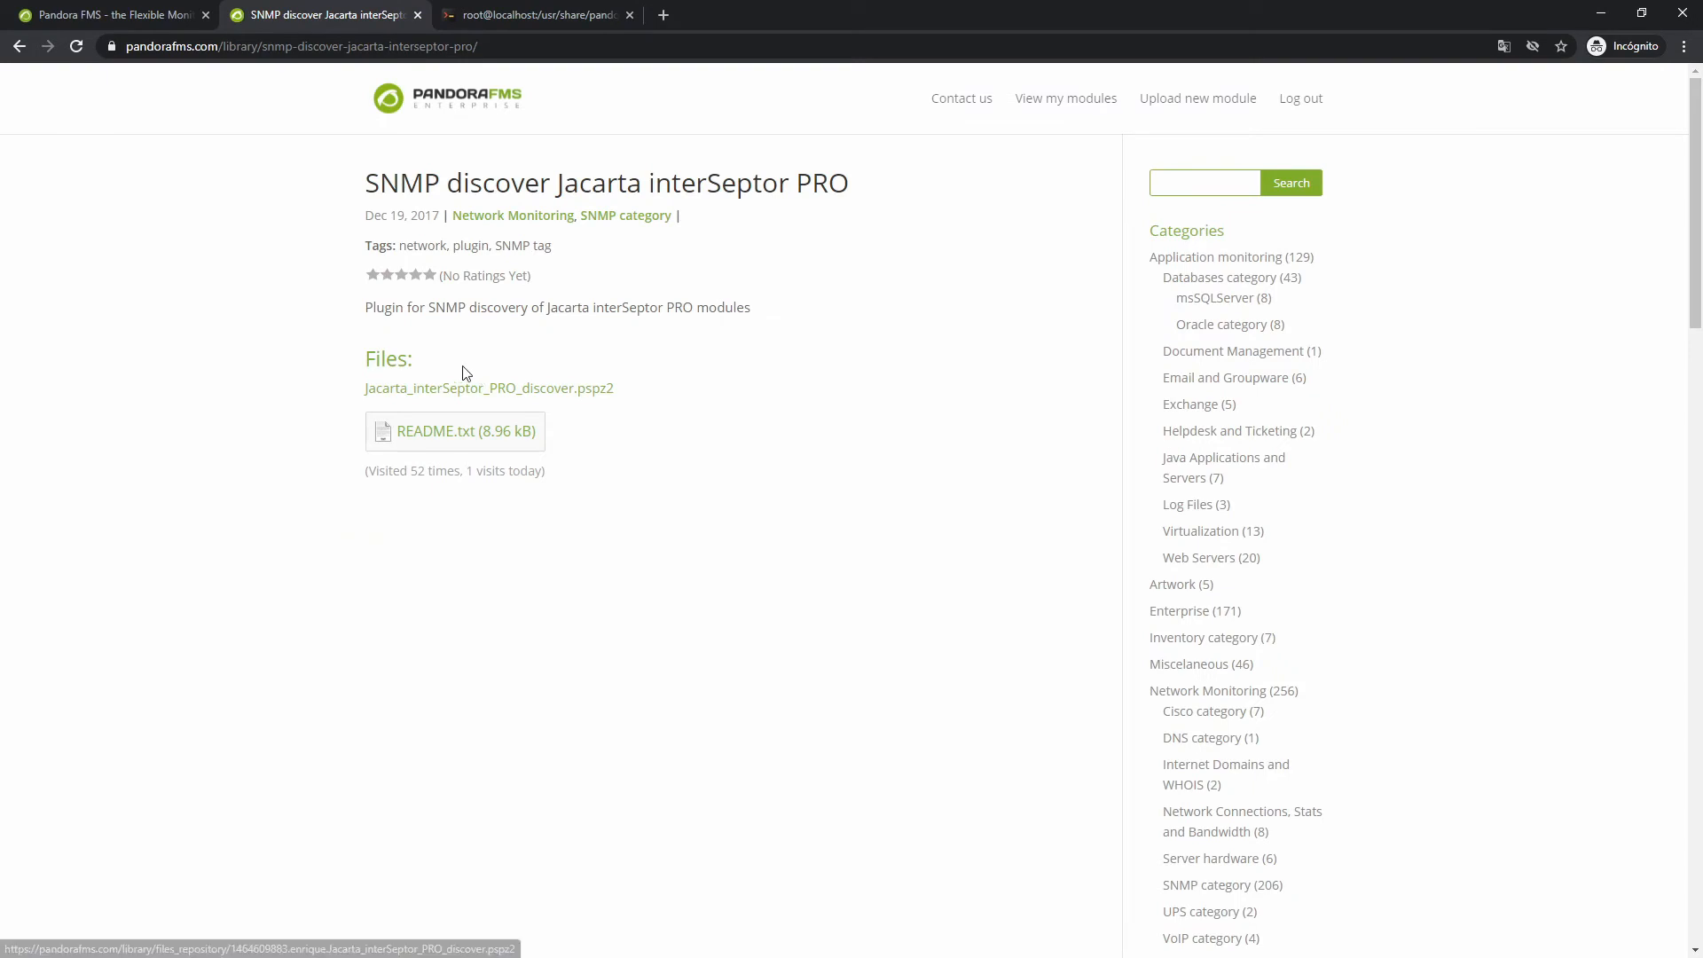
left_click(428, 393)
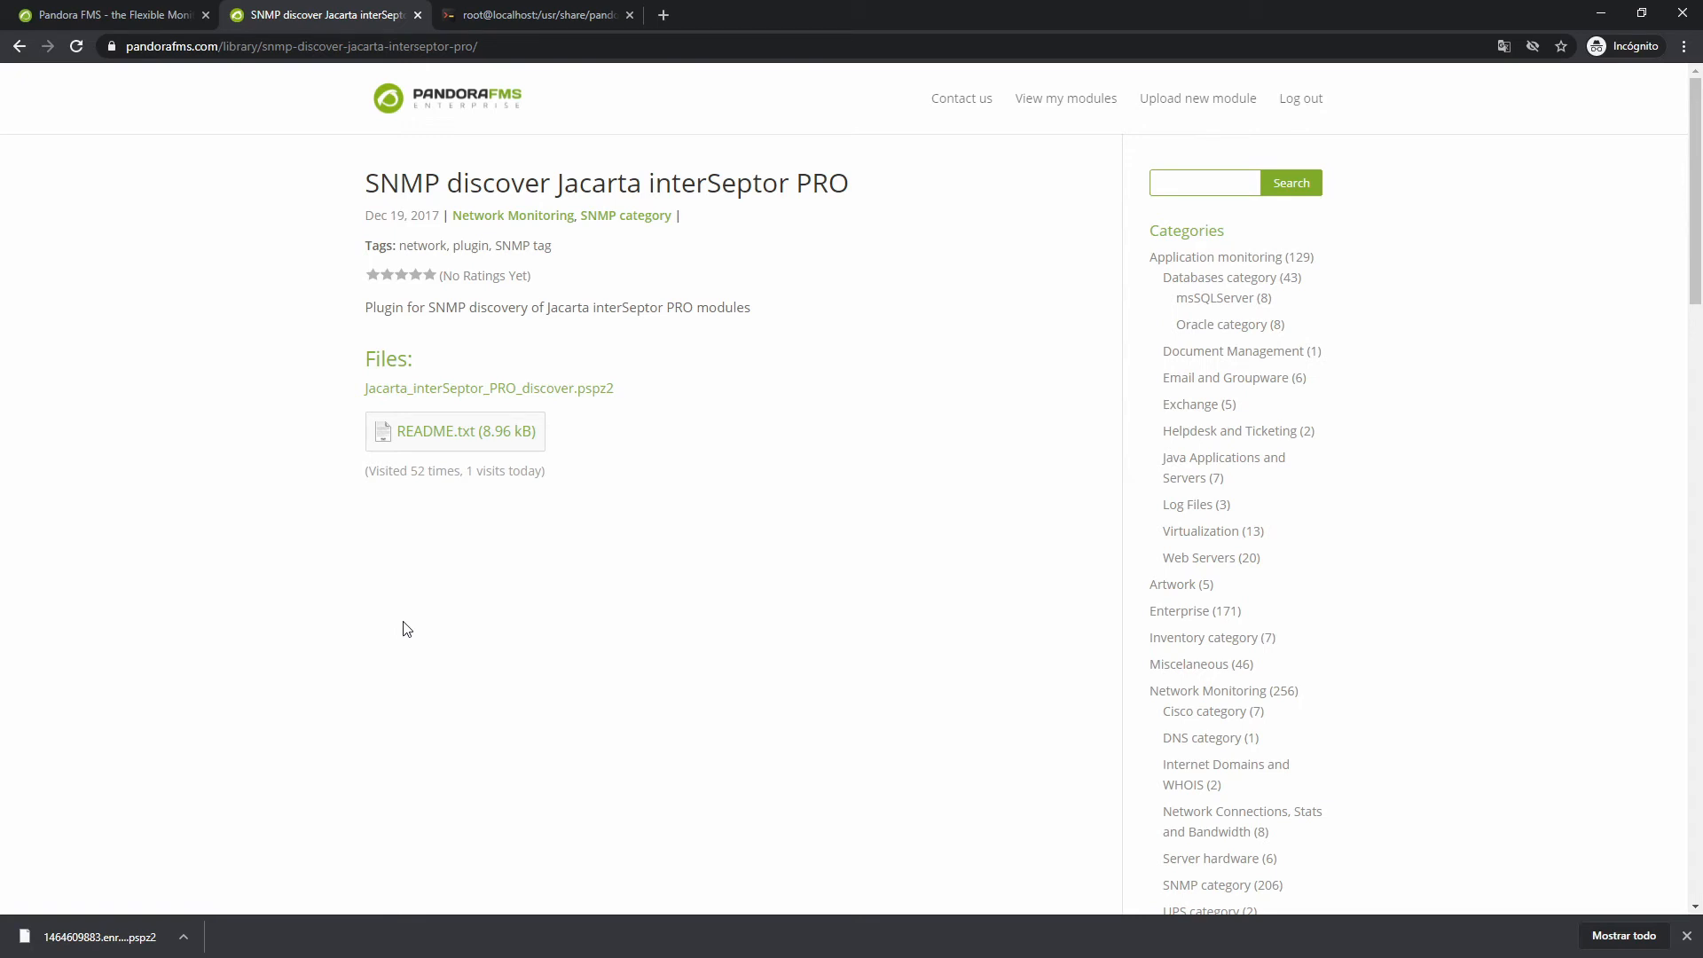
left_click(183, 937)
left_click(220, 876)
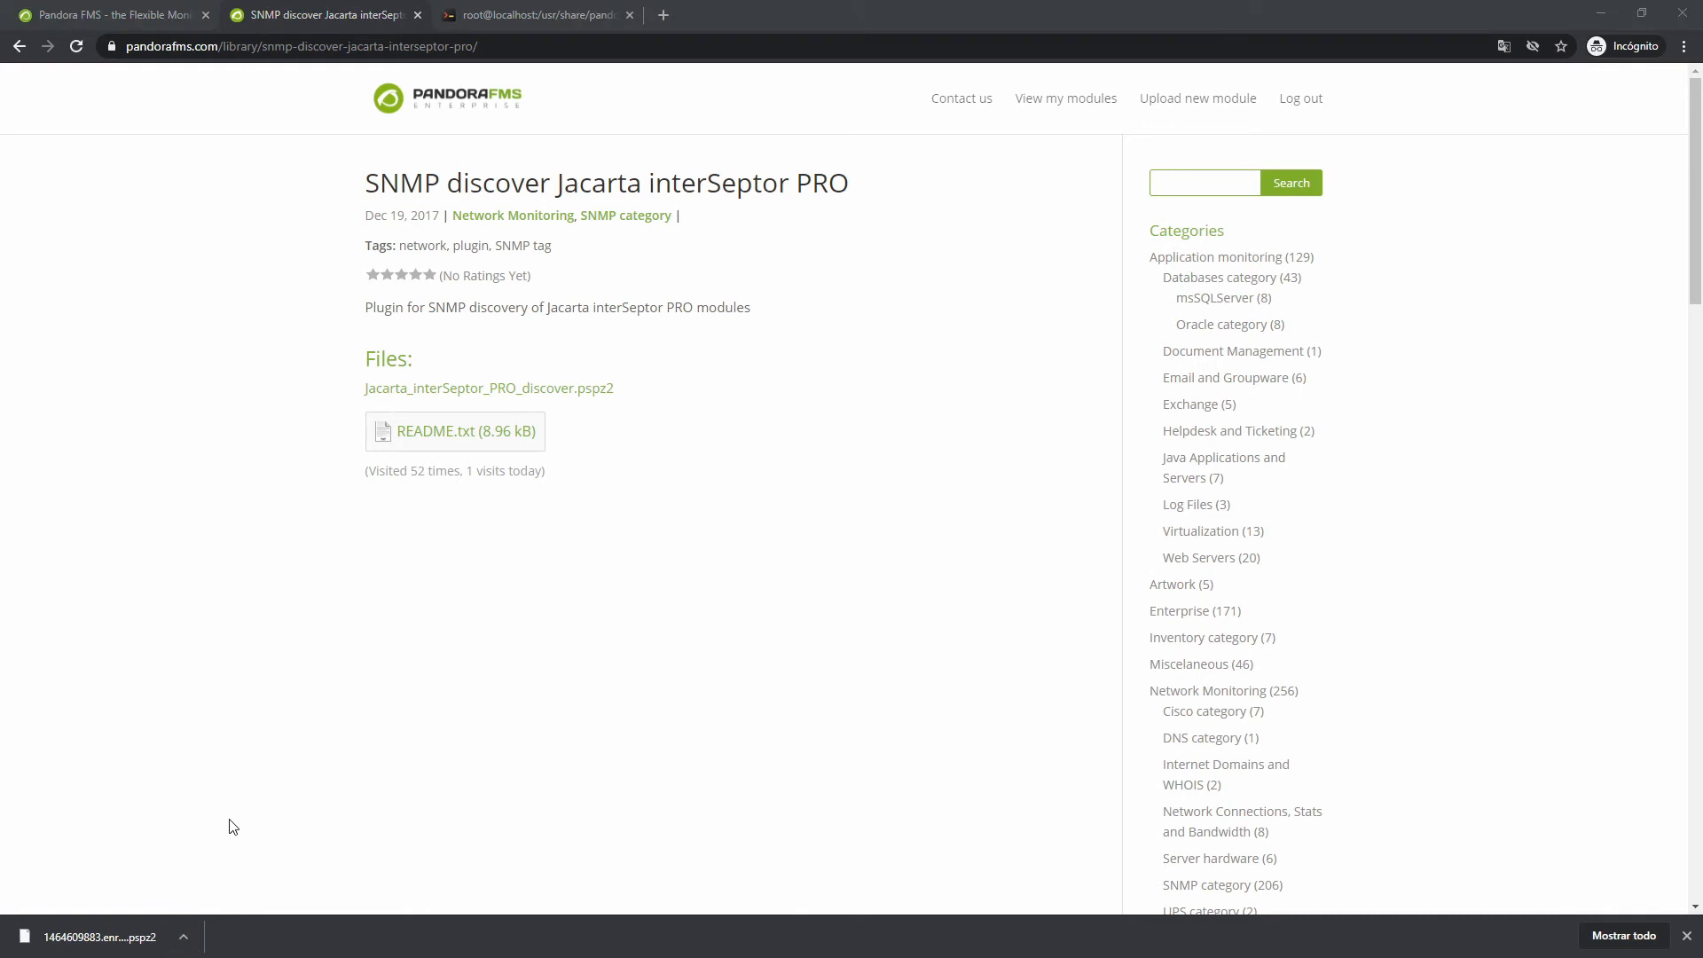
Upload Jacarta_interSeptor_PRO_discover.pspz2 through Servers > Register plugin, then view the plug-ins list
left_click(133, 15)
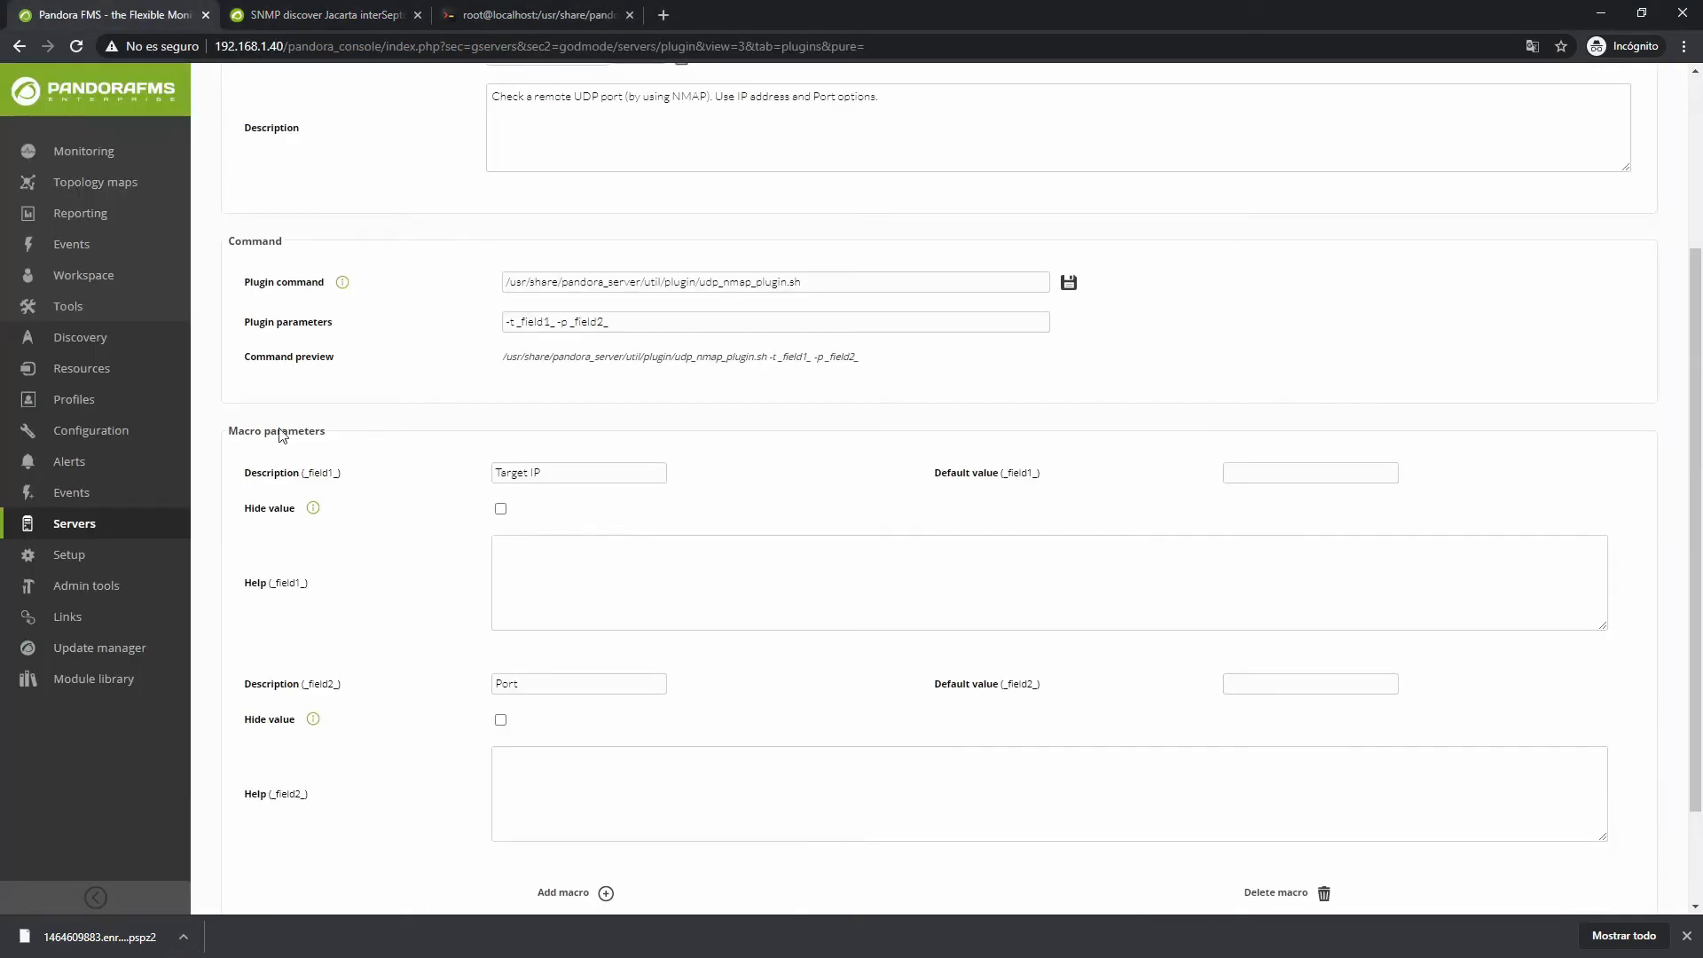
mouse_move(97, 527)
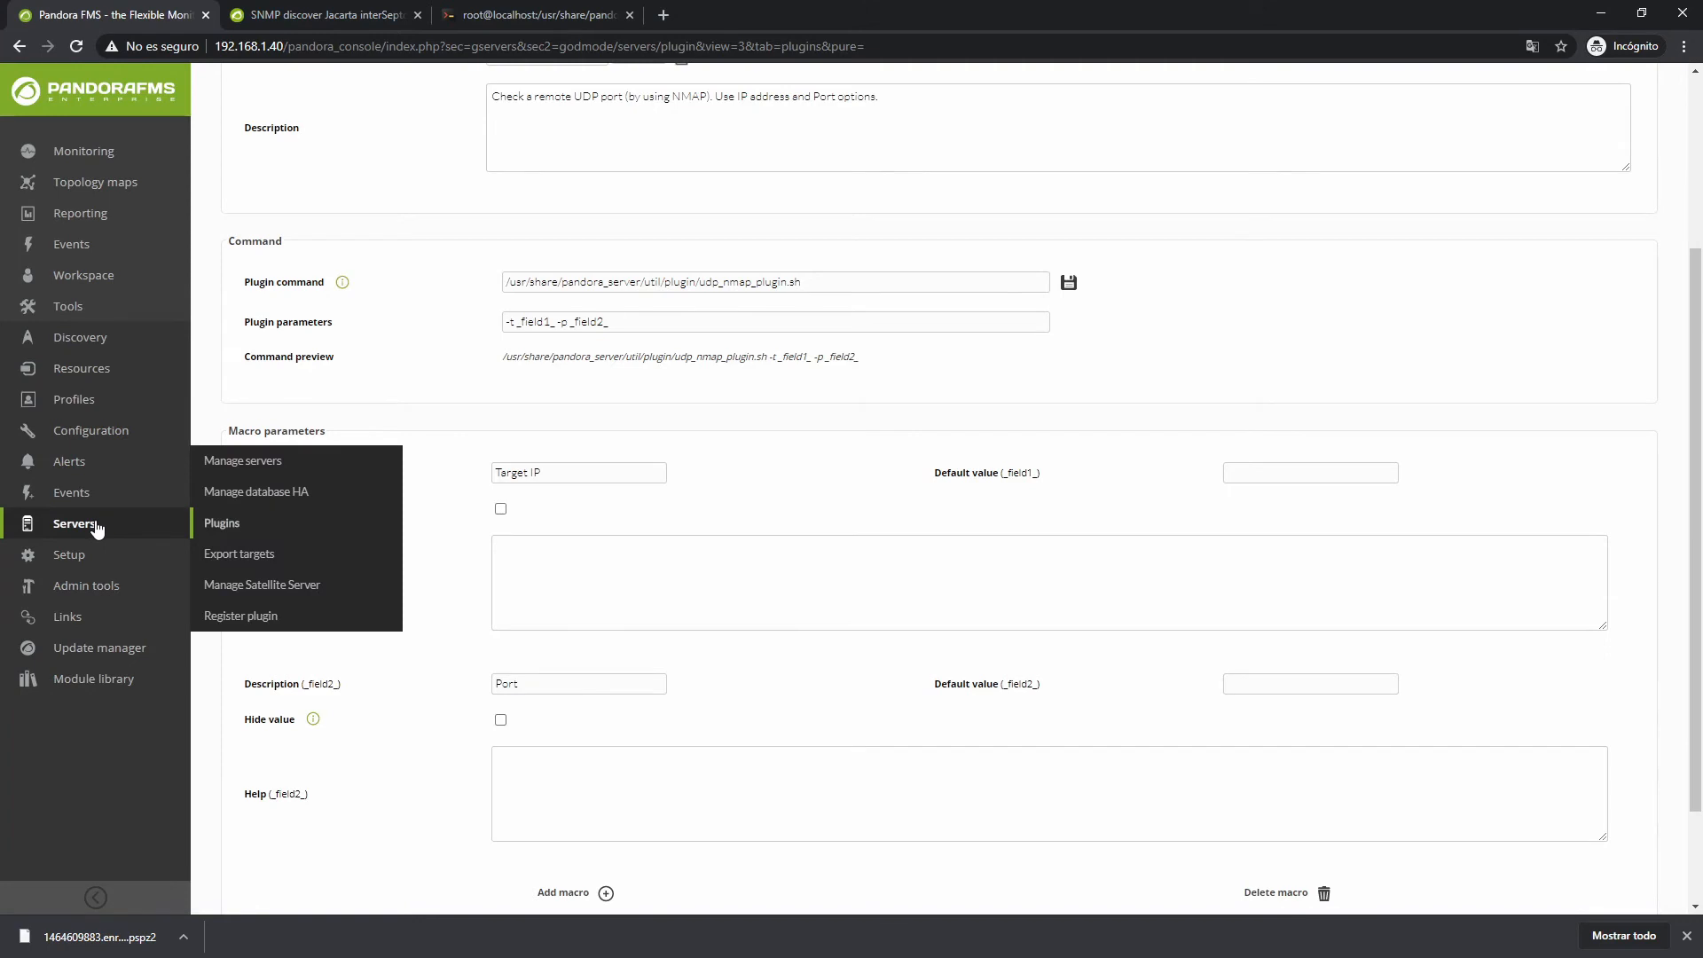
left_click(233, 624)
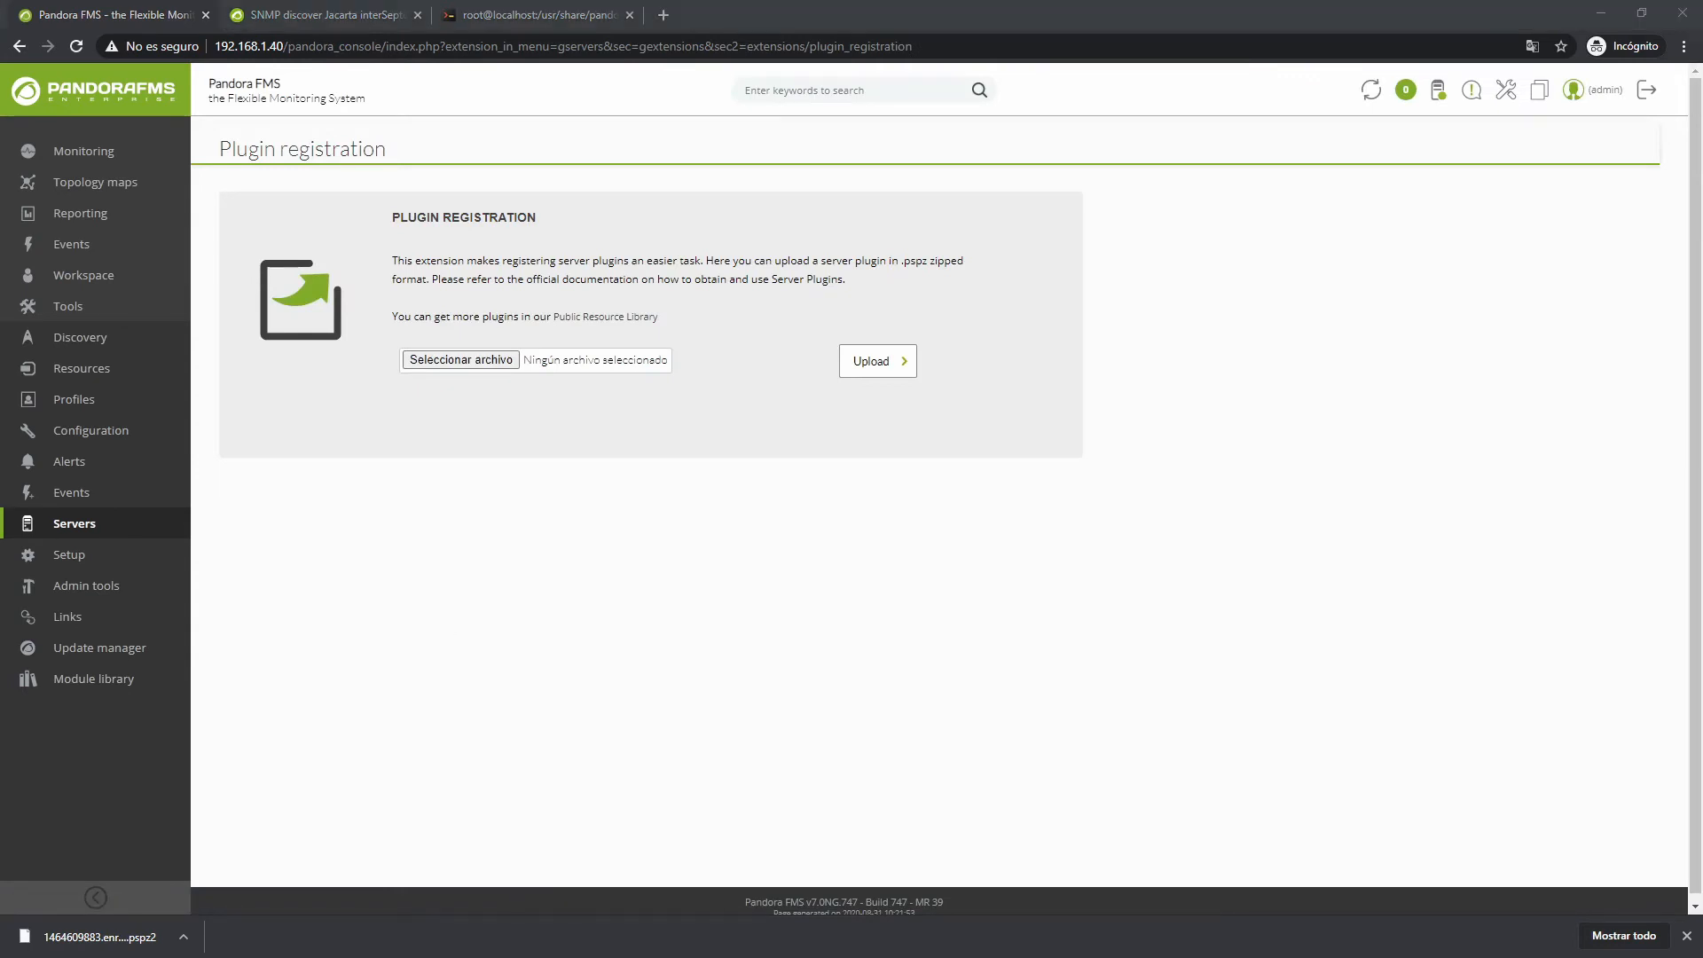
left_click_drag(0, 66, 1093, 115)
left_click_drag(1170, 360, 589, 367)
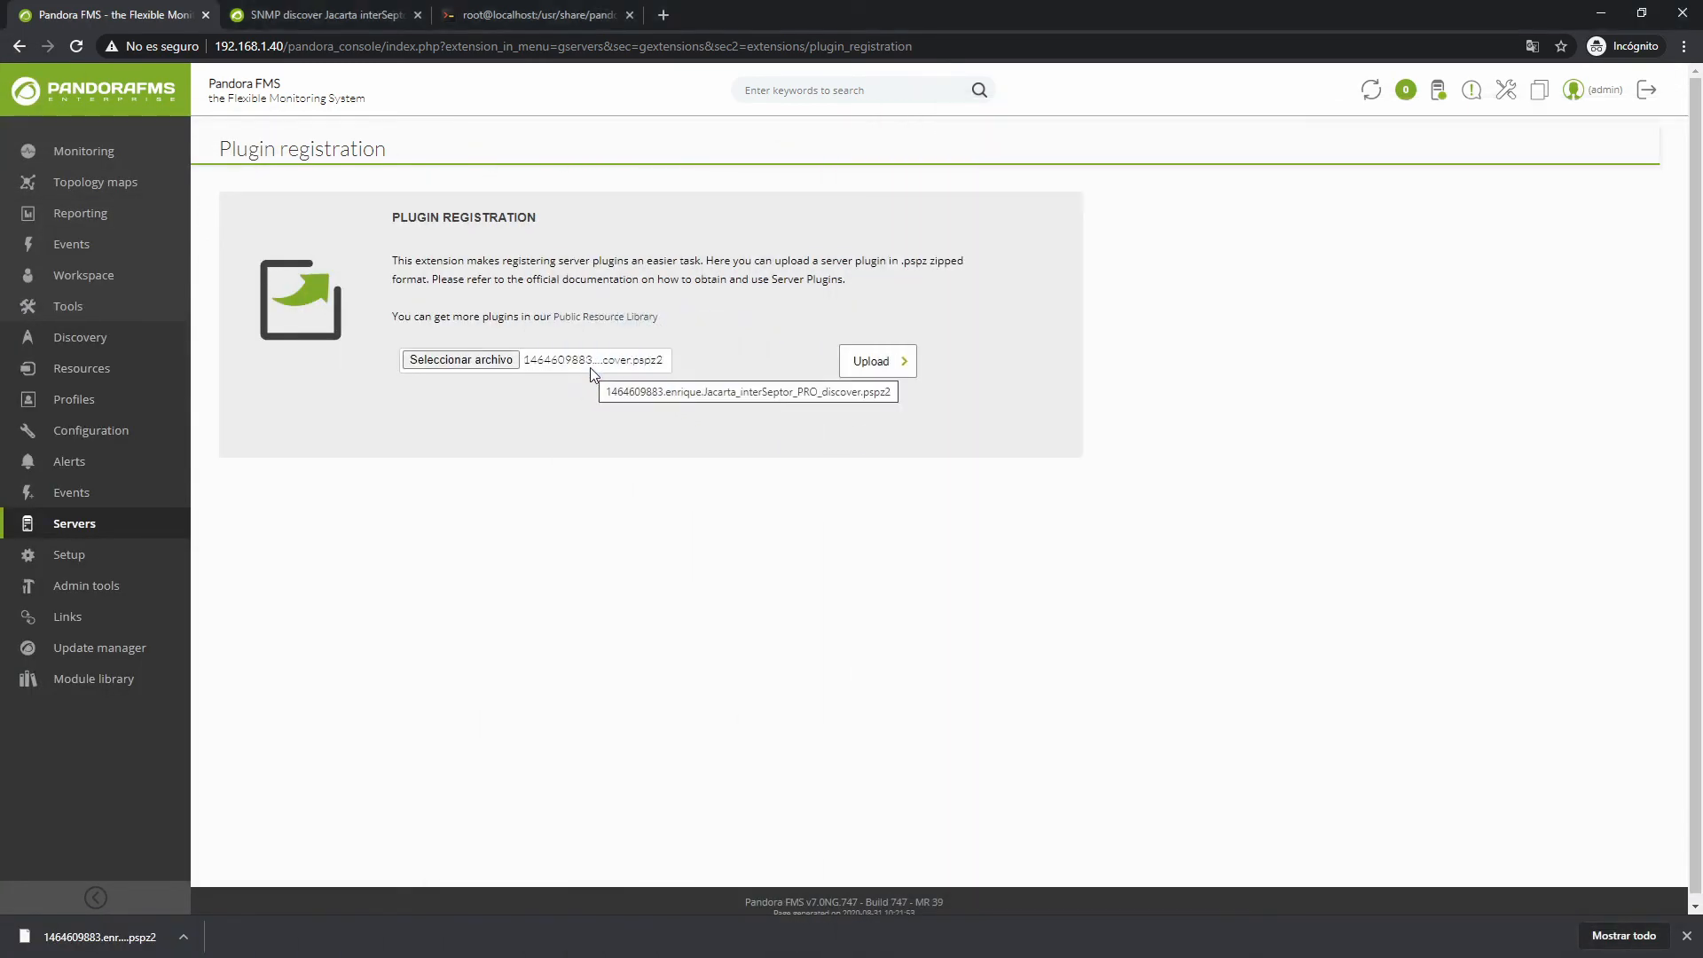
left_click(875, 370)
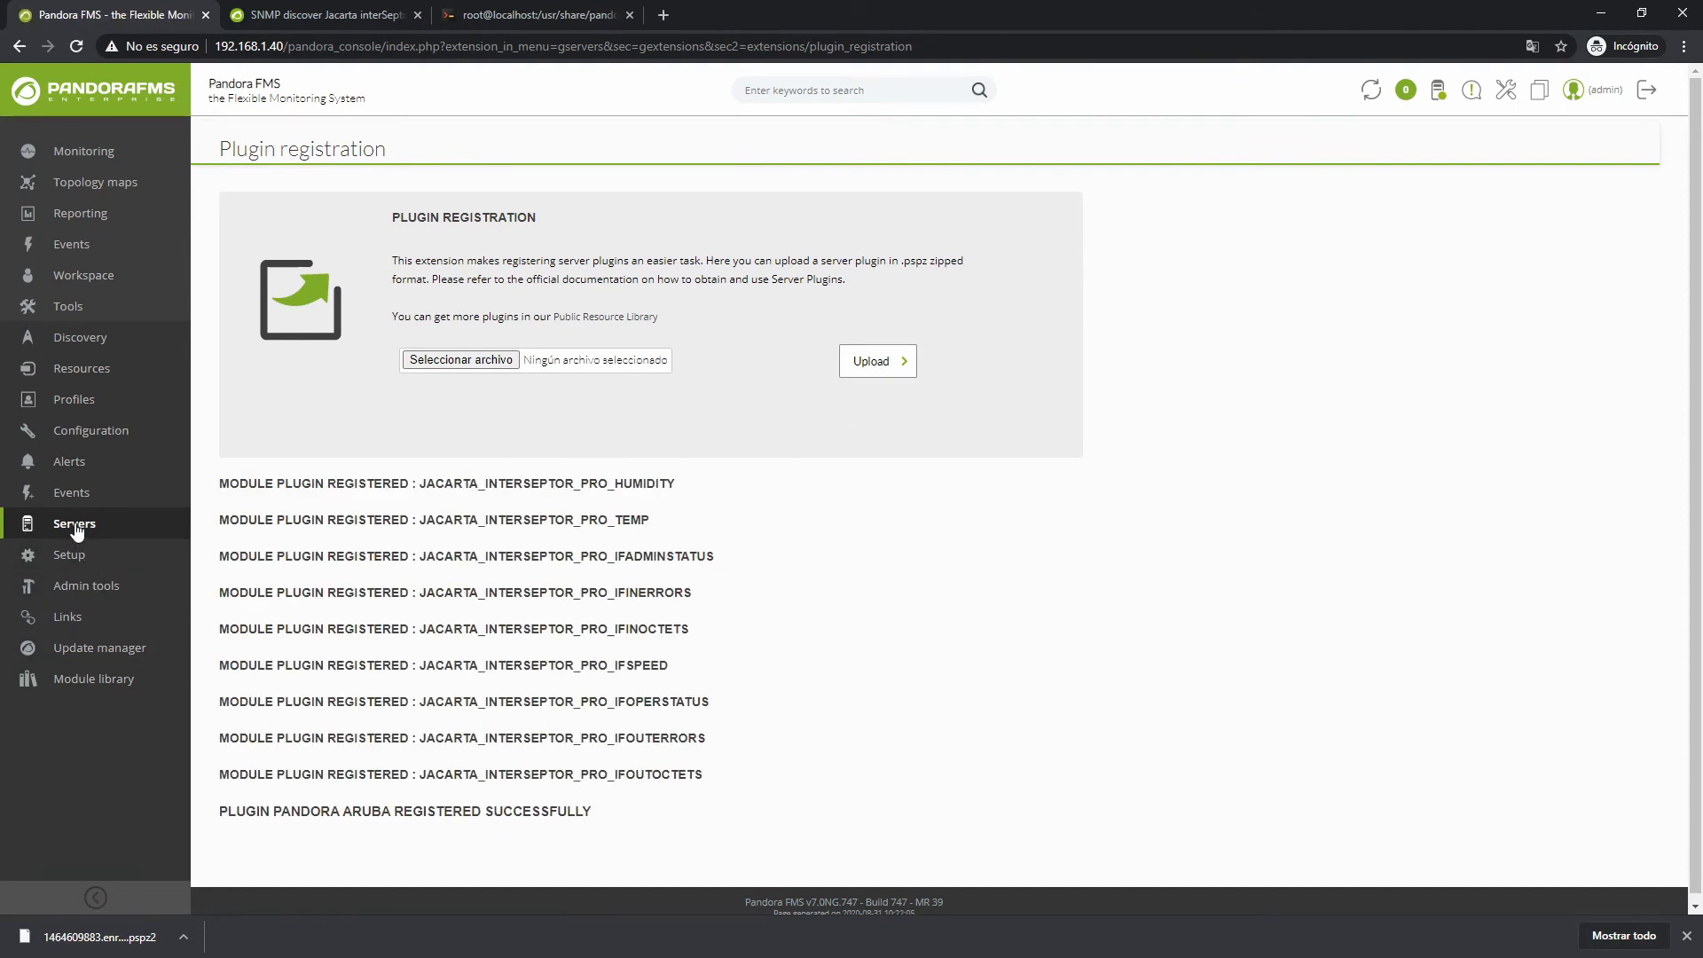
mouse_move(77, 530)
left_click(226, 525)
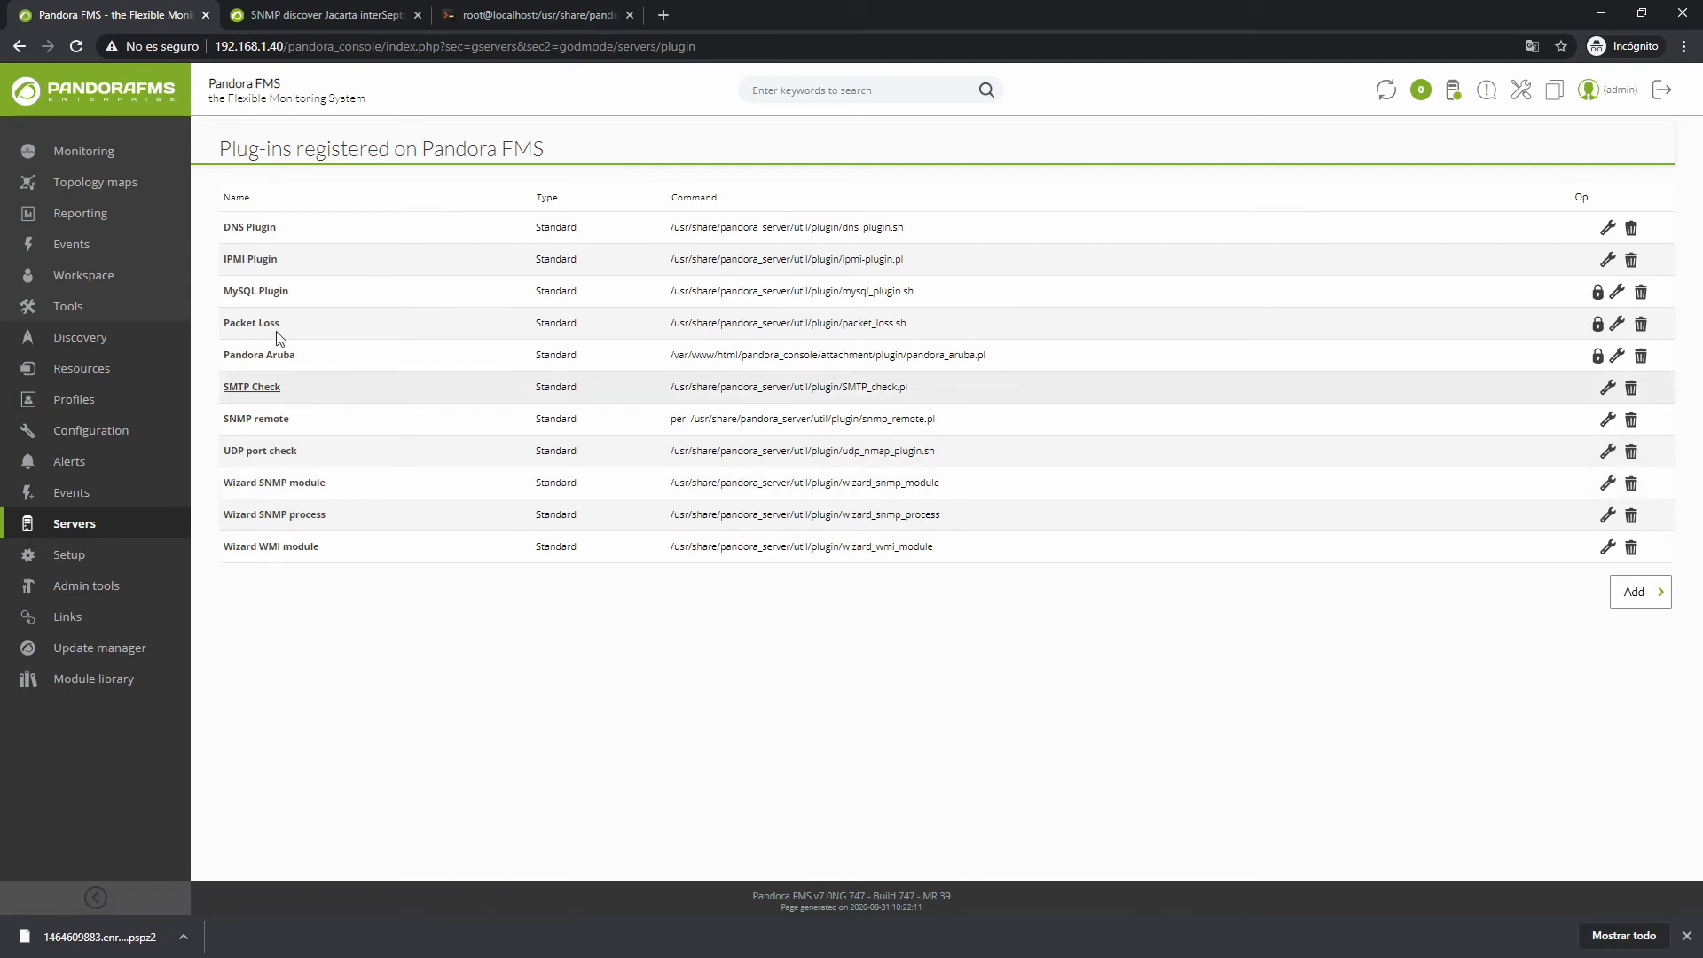
Read the Jacarta plug-in's README on the library page and close it
left_click(312, 18)
left_click(475, 435)
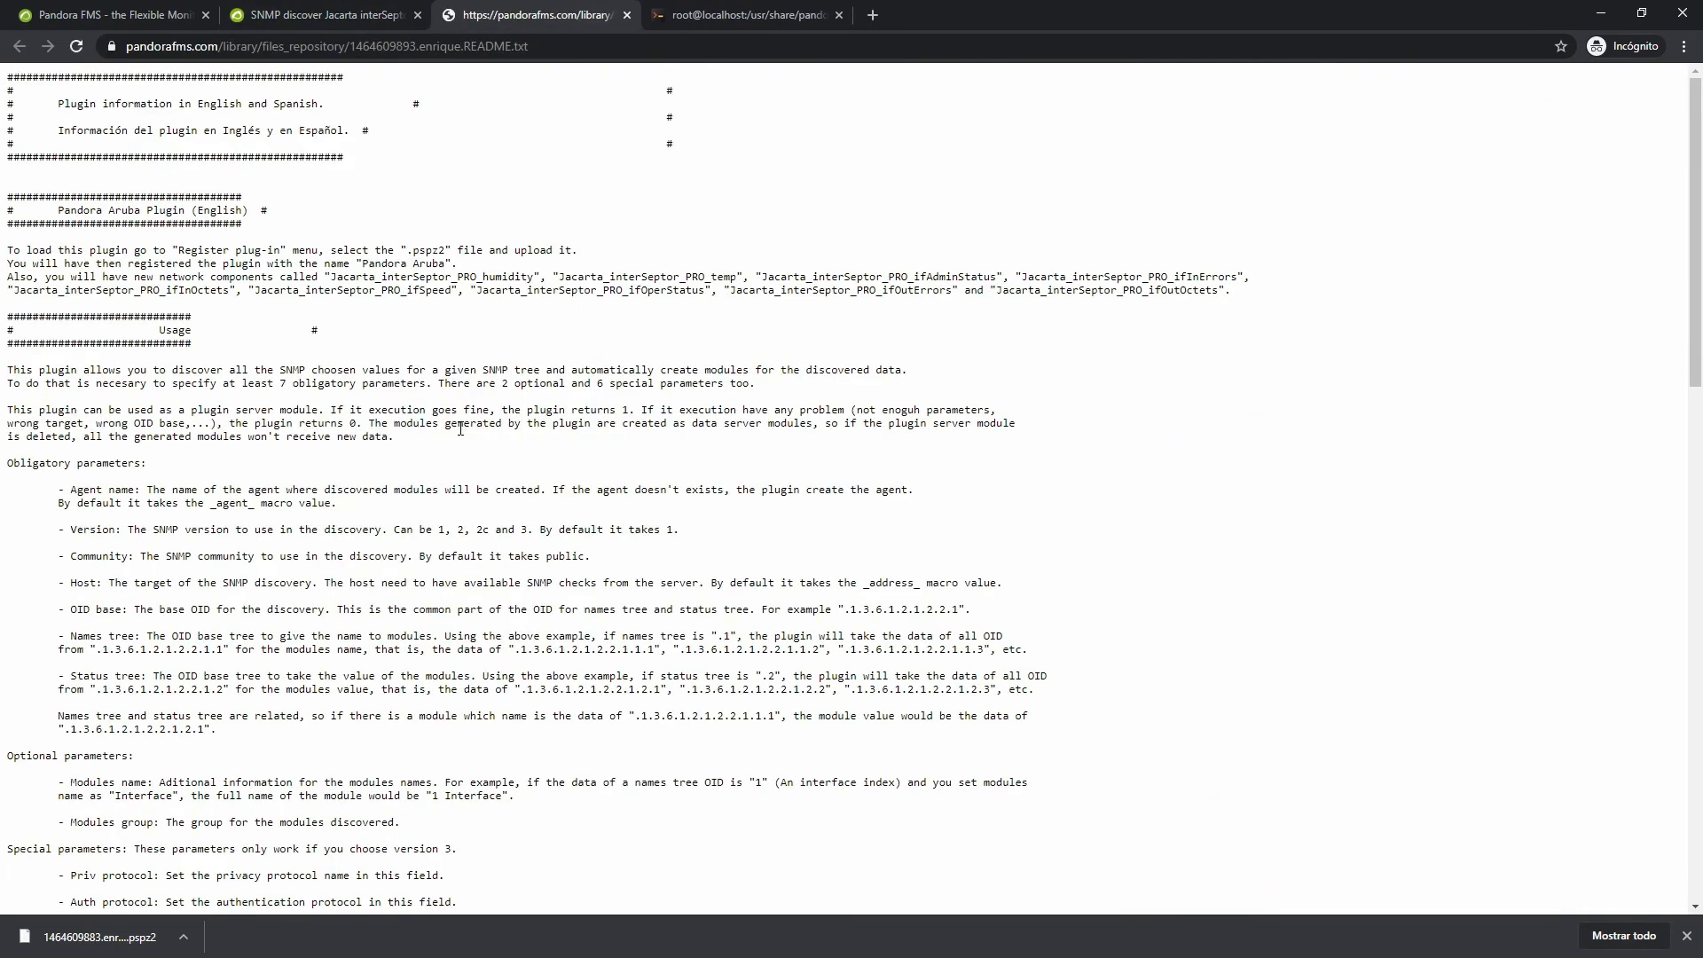
scroll(412, 597, "down", 15)
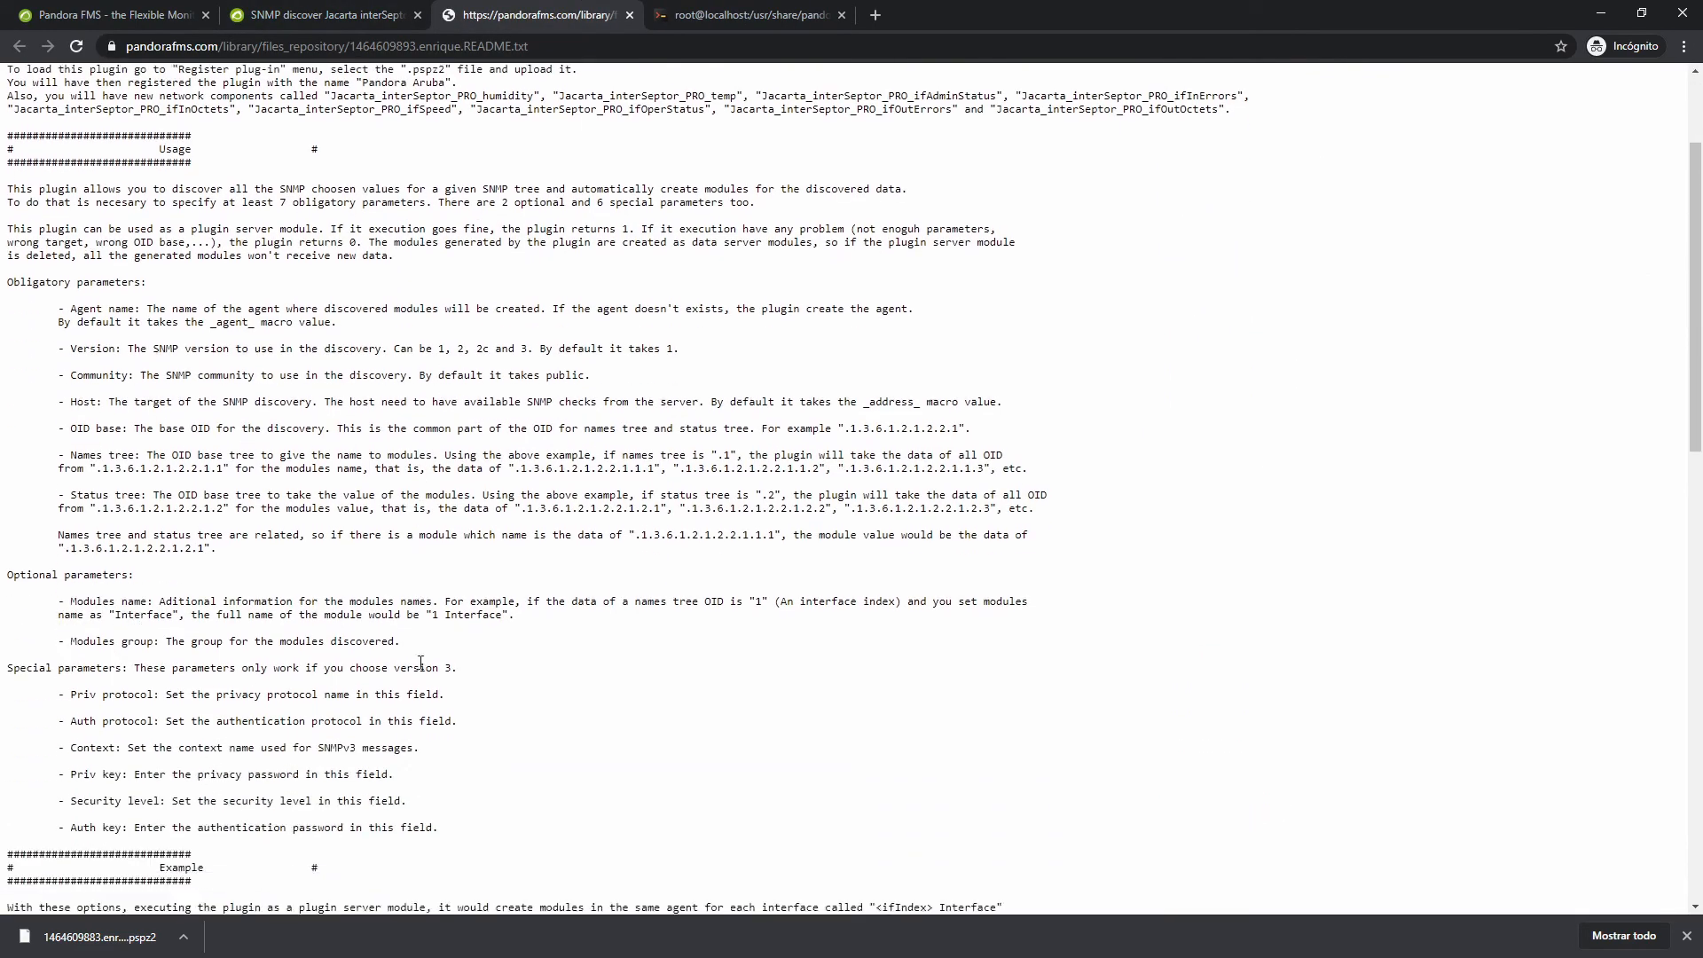
scroll(251, 764, "down", 3)
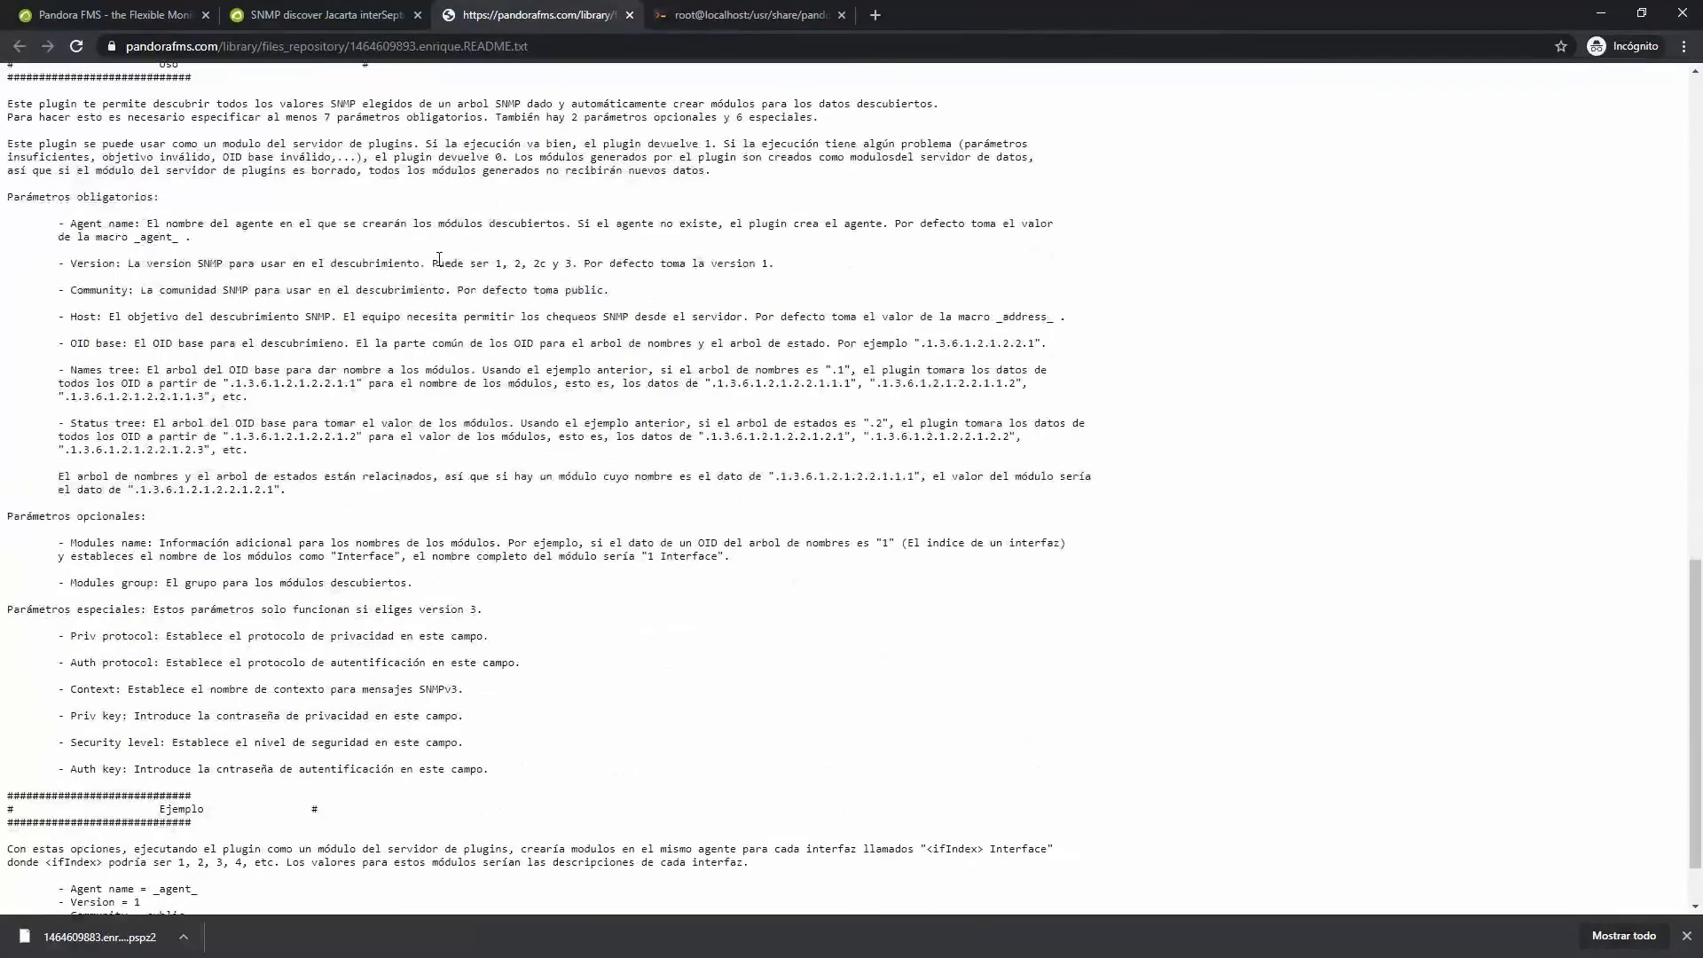
left_click(629, 15)
In Pandora FMS, open the Agent detail list from the main overview's agents count
left_click(115, 15)
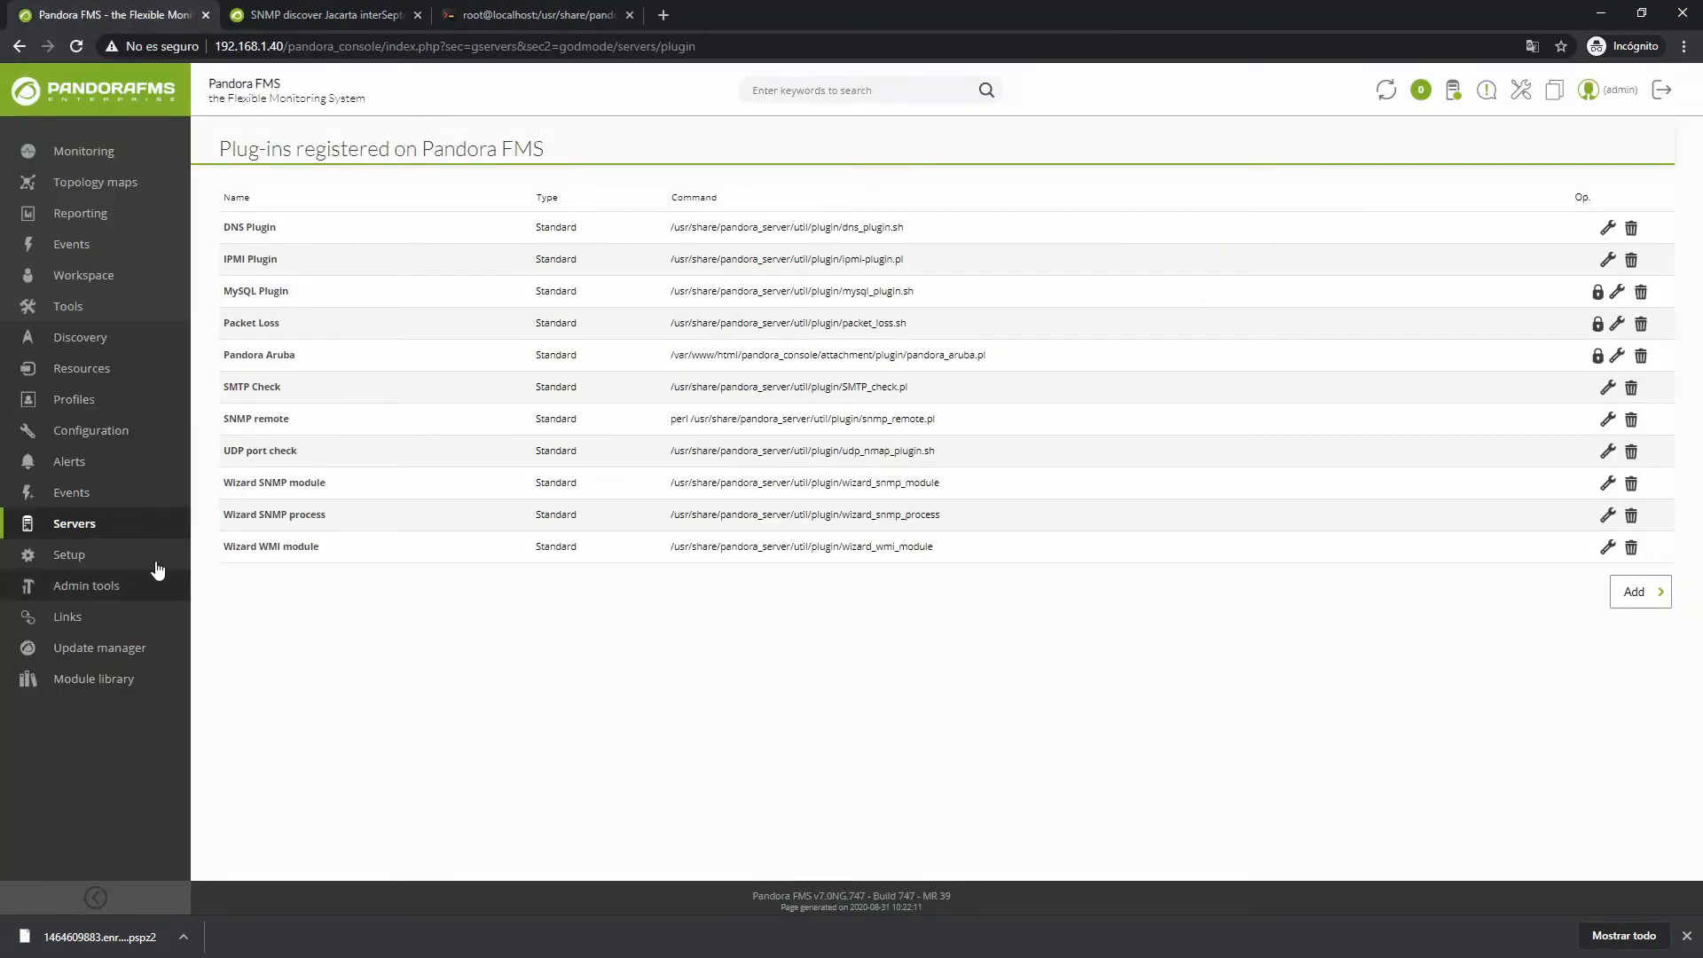
left_click(93, 90)
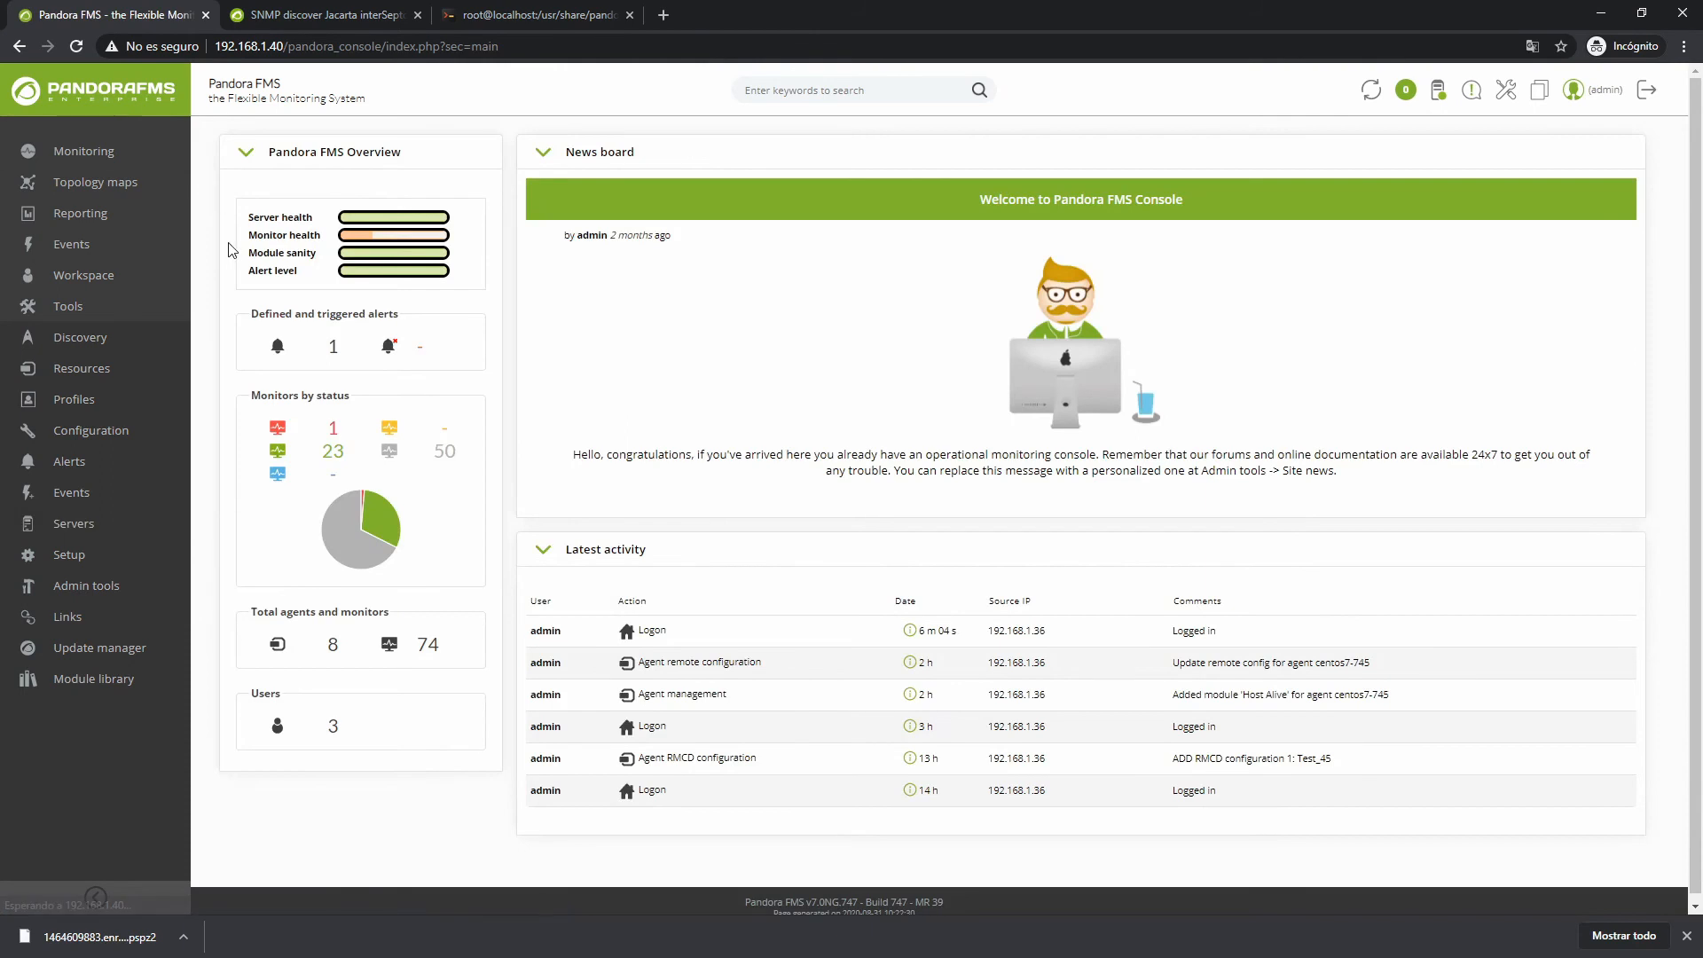
left_click(335, 652)
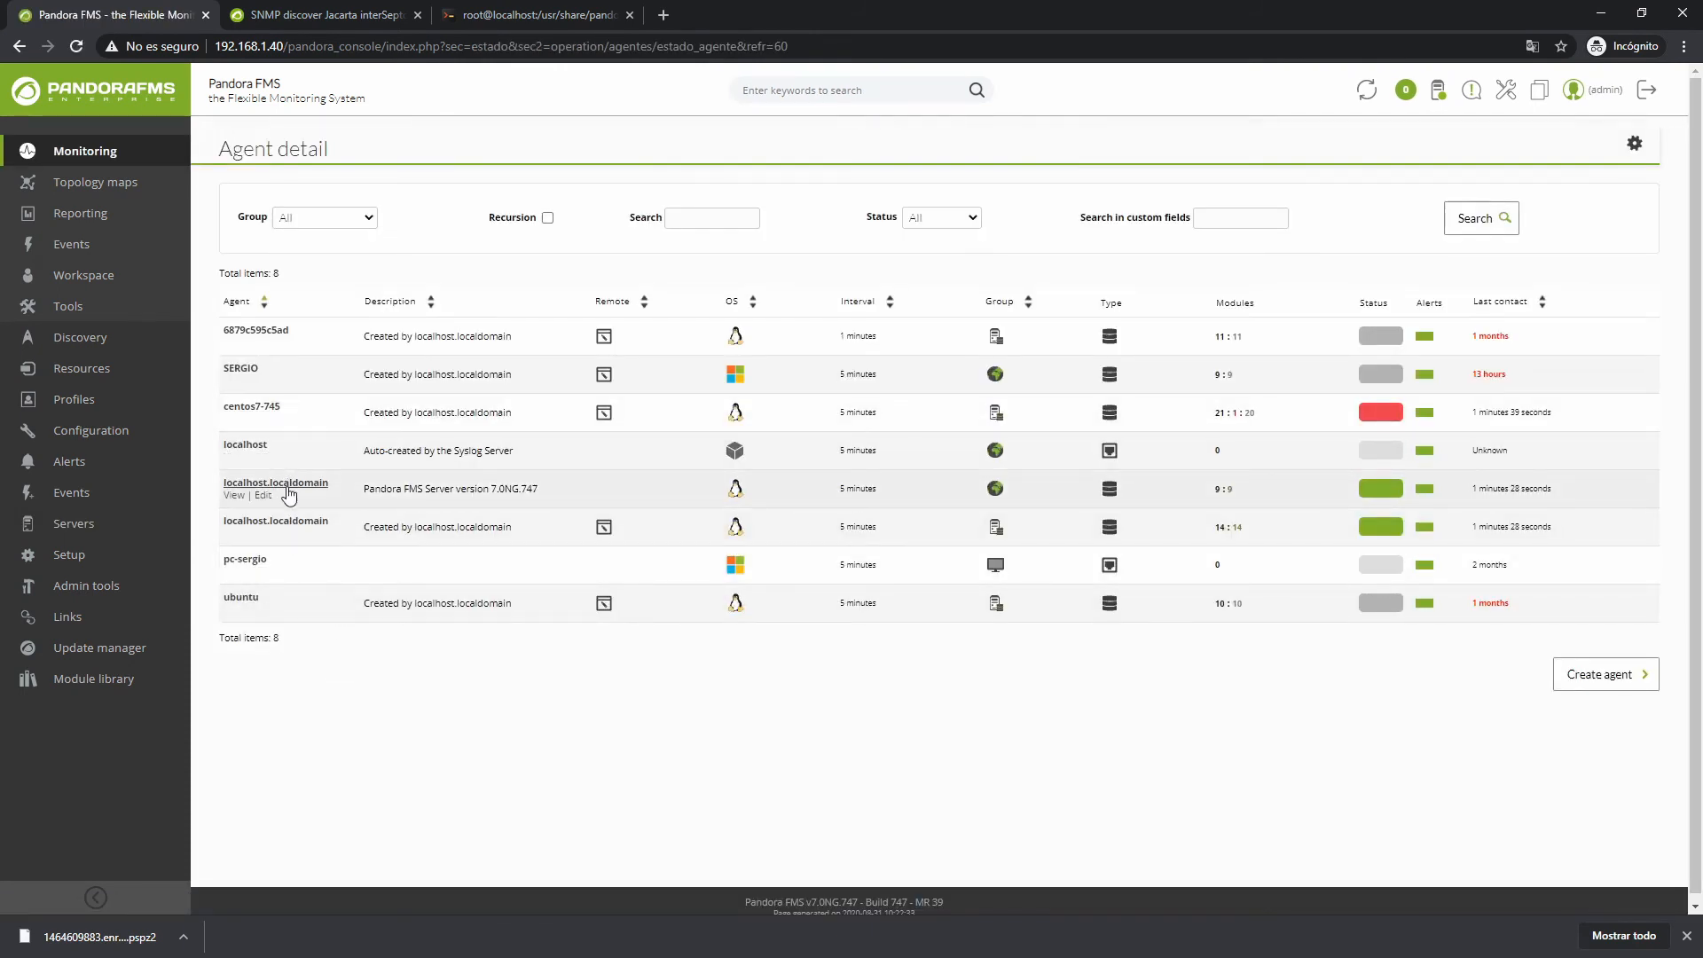
Start a new plugin server module on the localhost.localdomain agent's modules setup
left_click(275, 522)
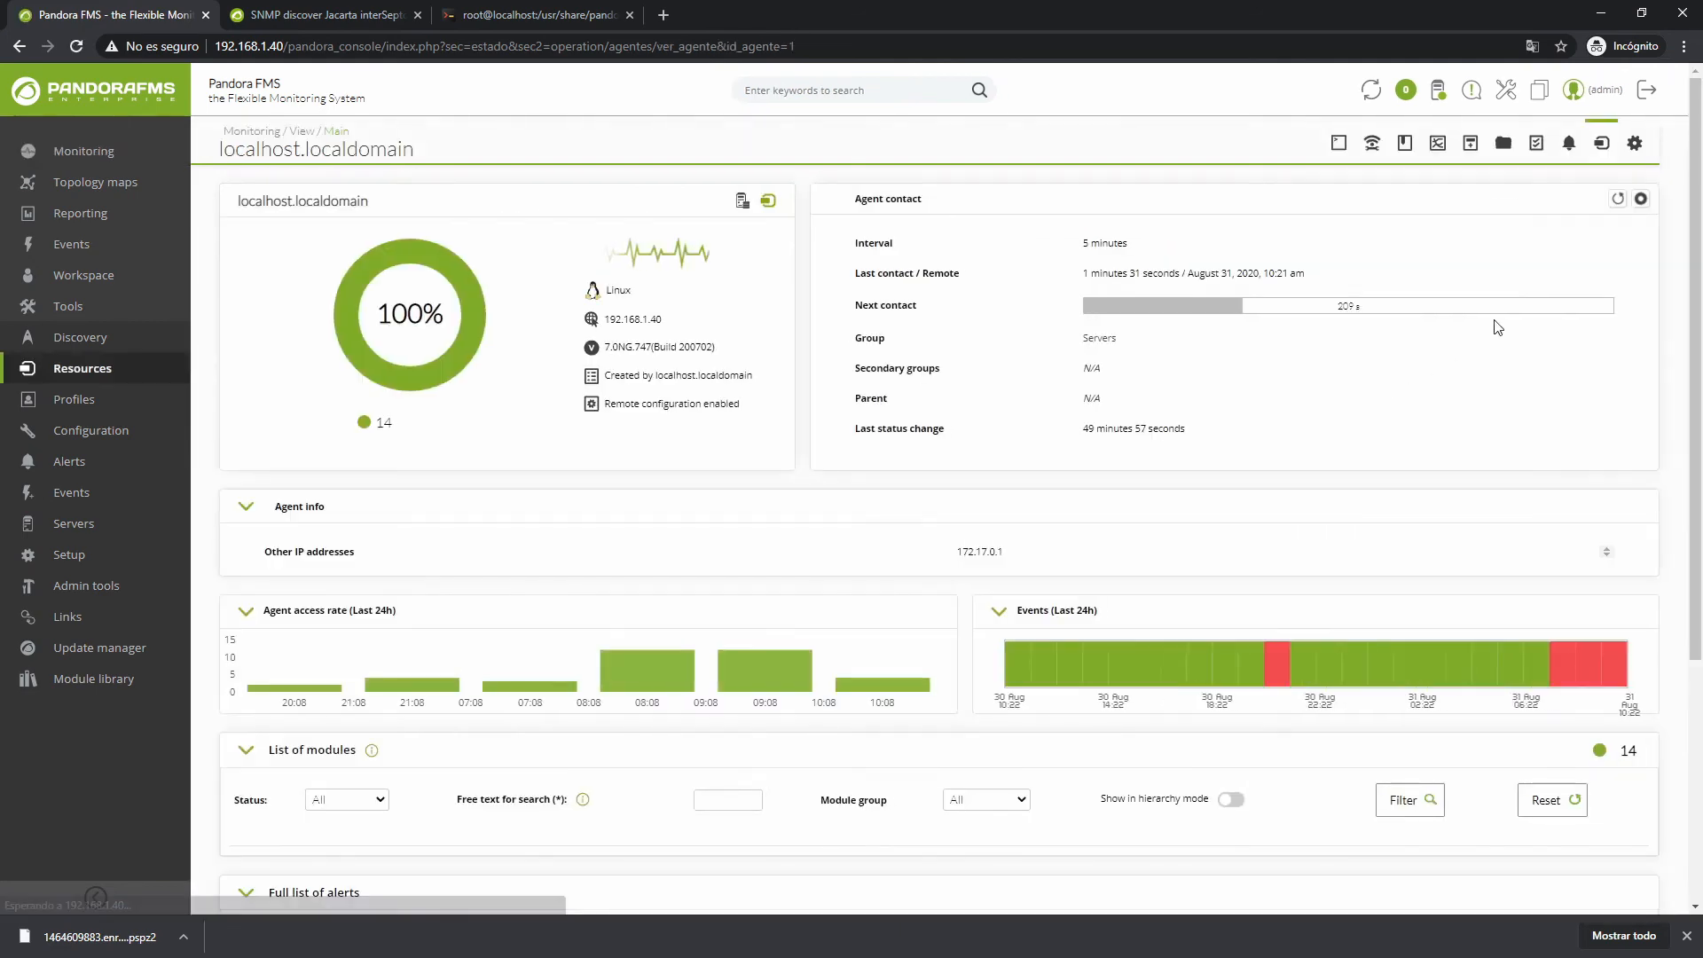
left_click(1635, 143)
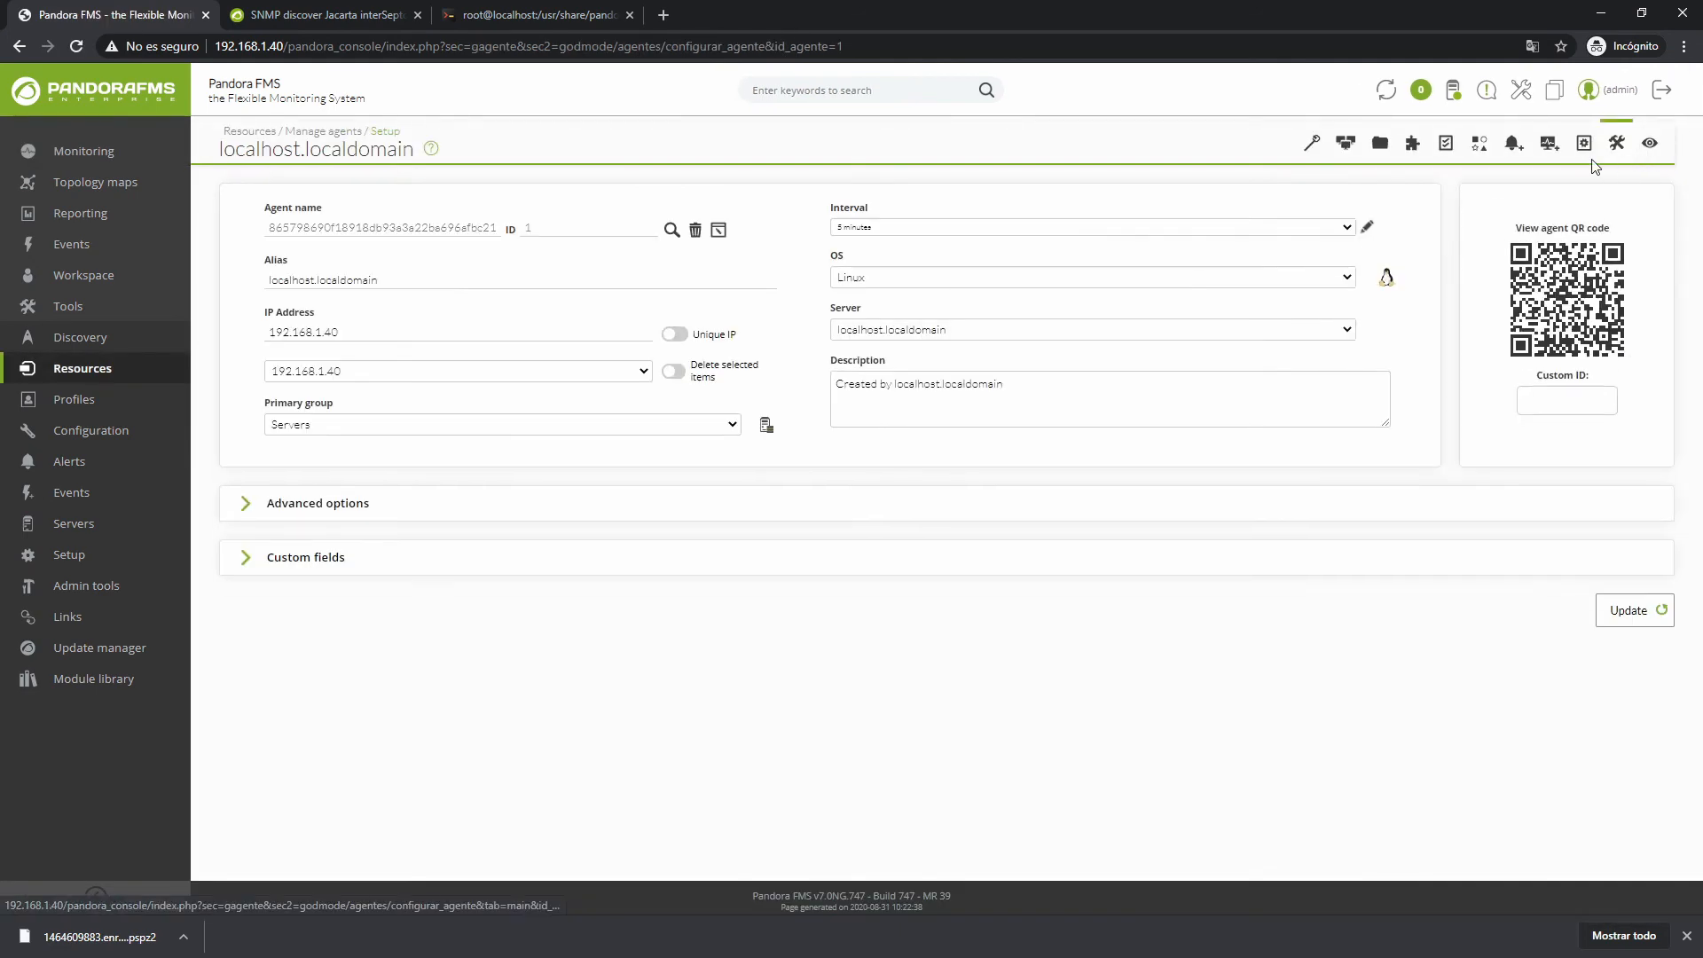
left_click(1548, 147)
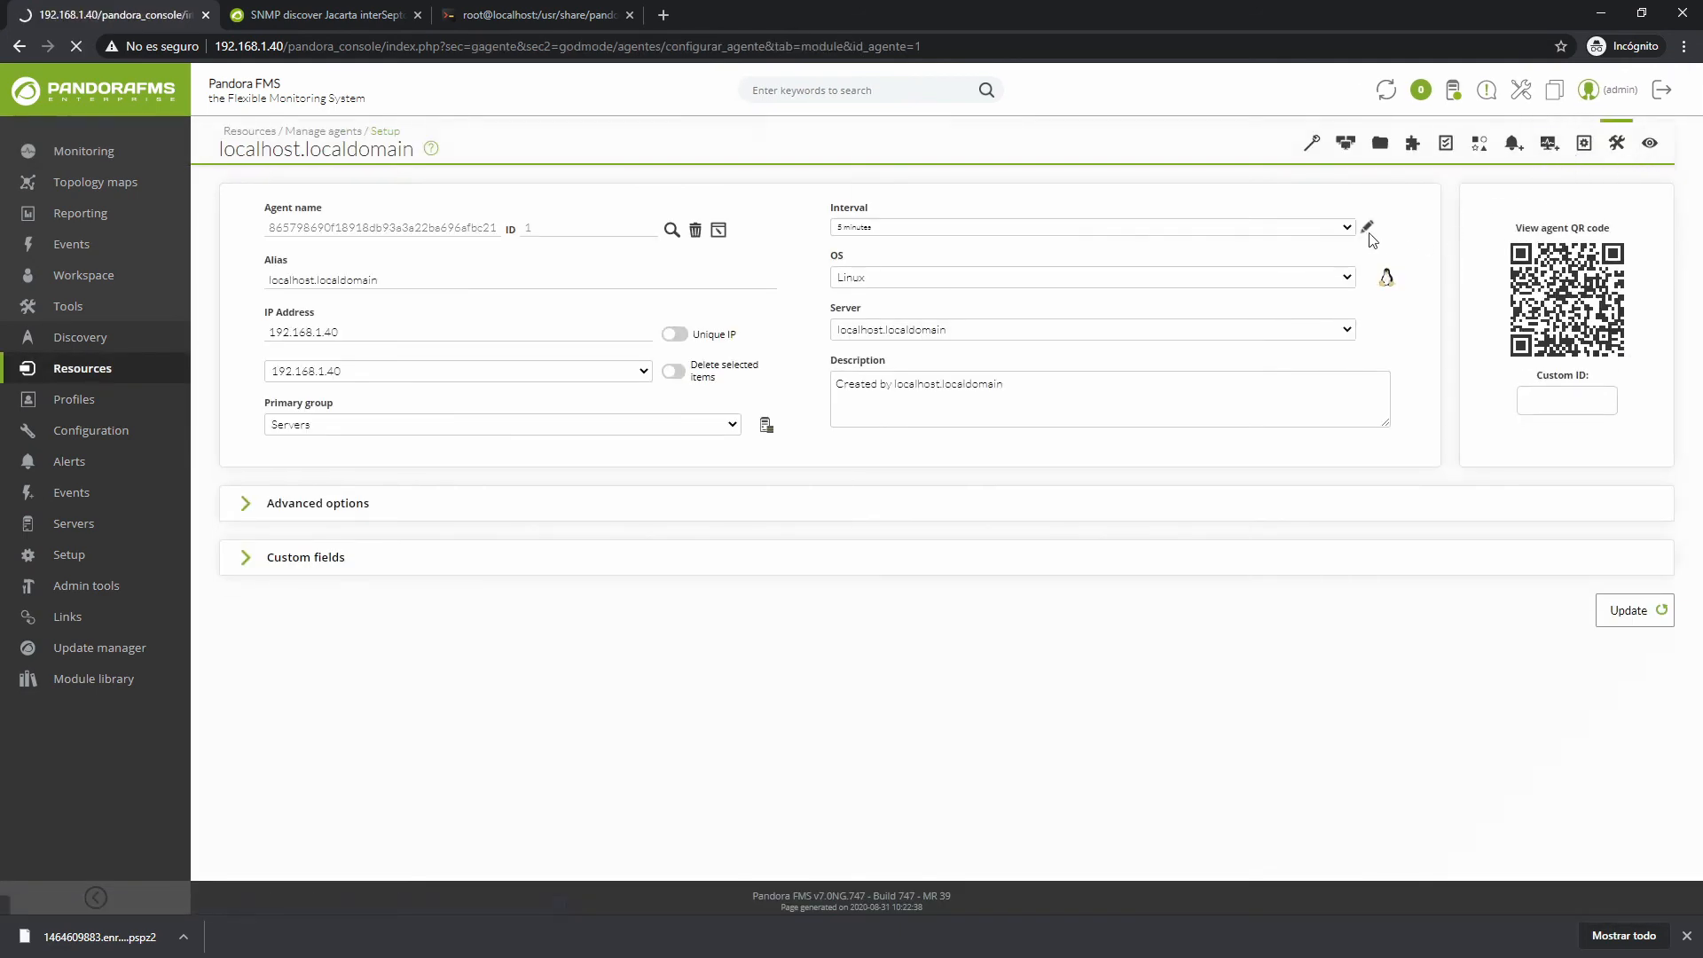
left_click(1311, 241)
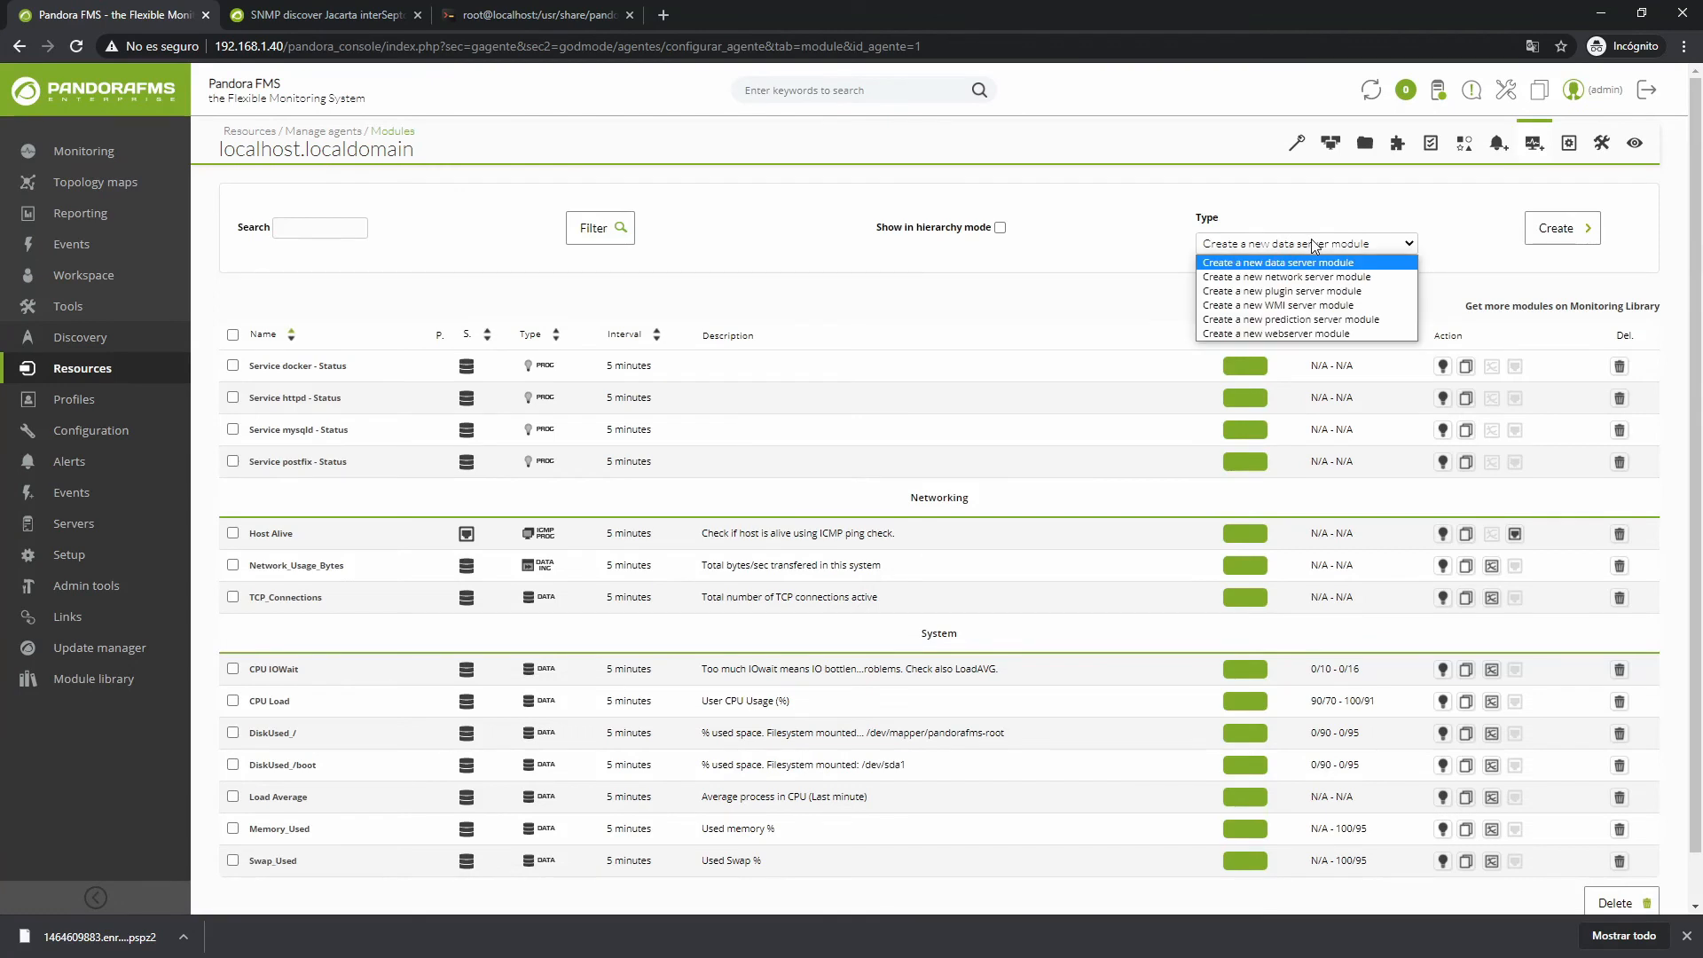
left_click(1328, 296)
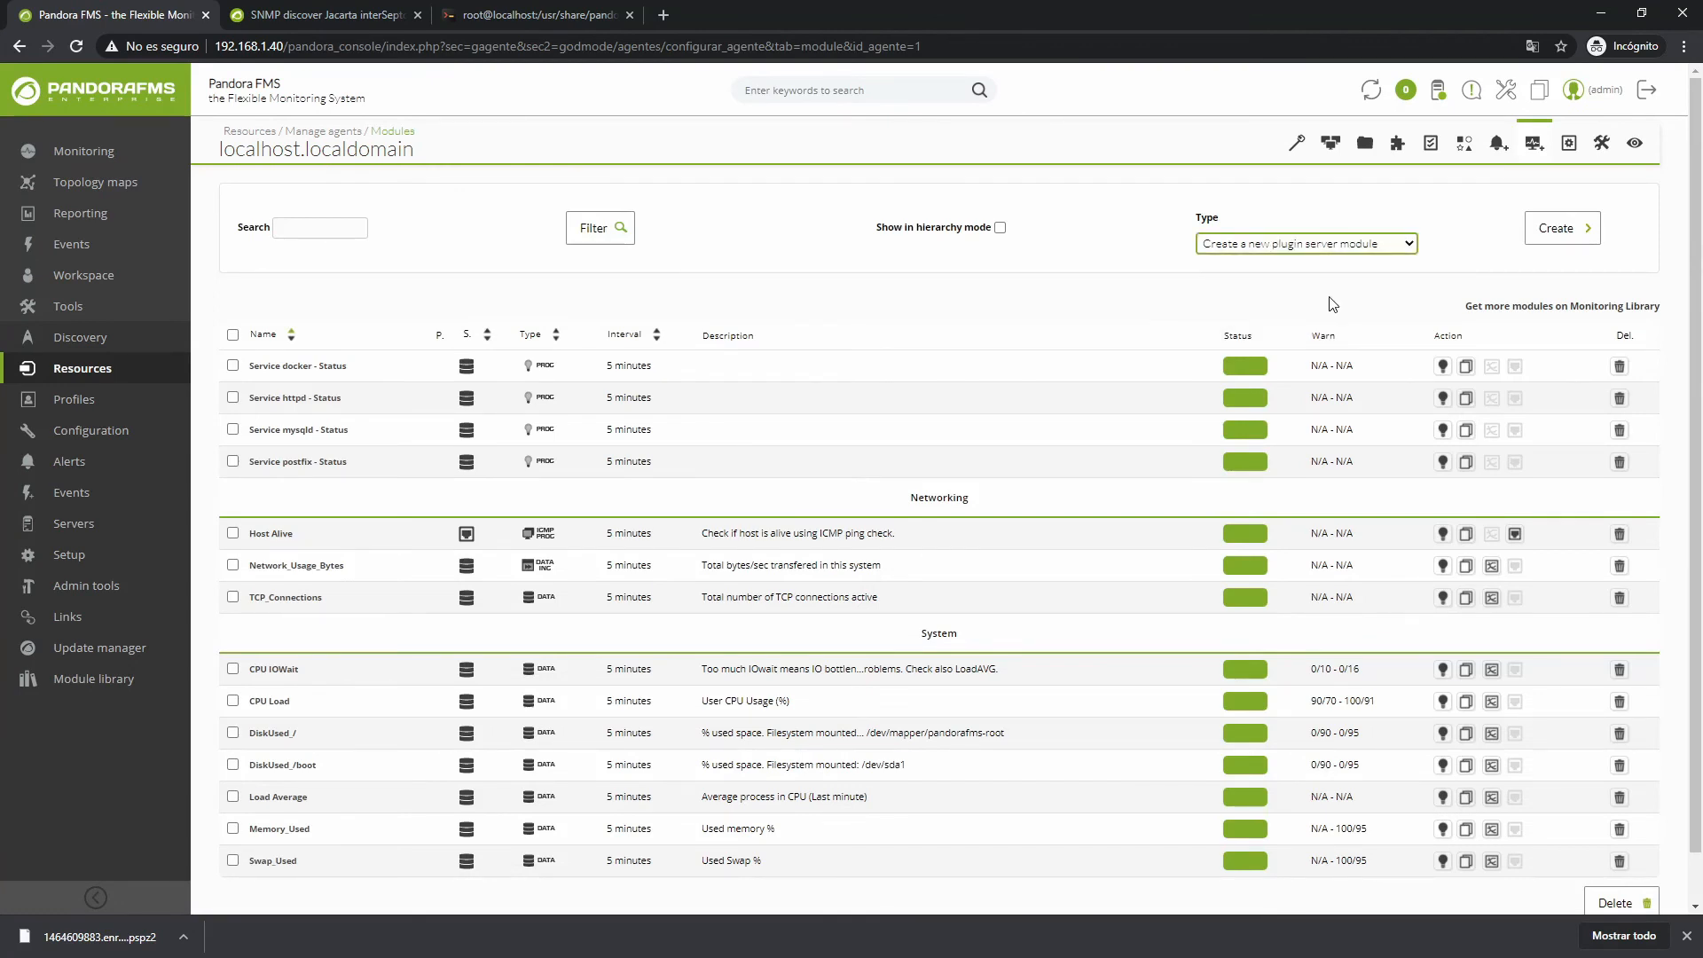
left_click(1541, 233)
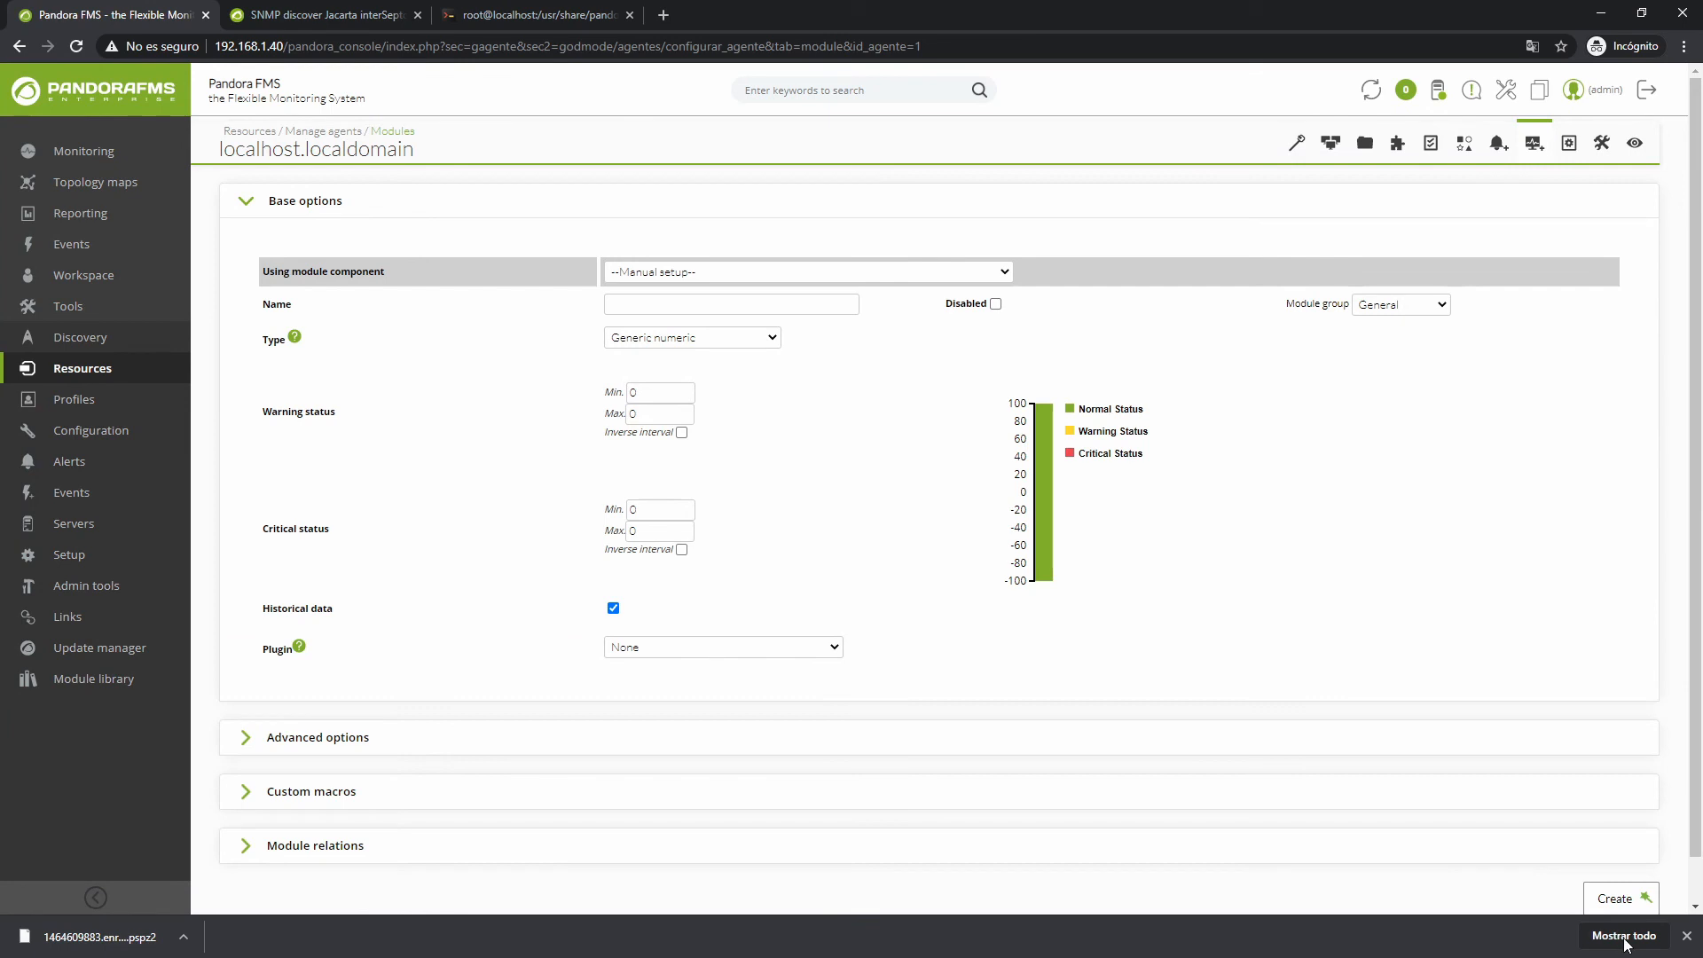
Create the module with the UDP port check plugin, target 192.168.1.40, port 162, Generic numeric type
left_click(1687, 939)
left_click(729, 647)
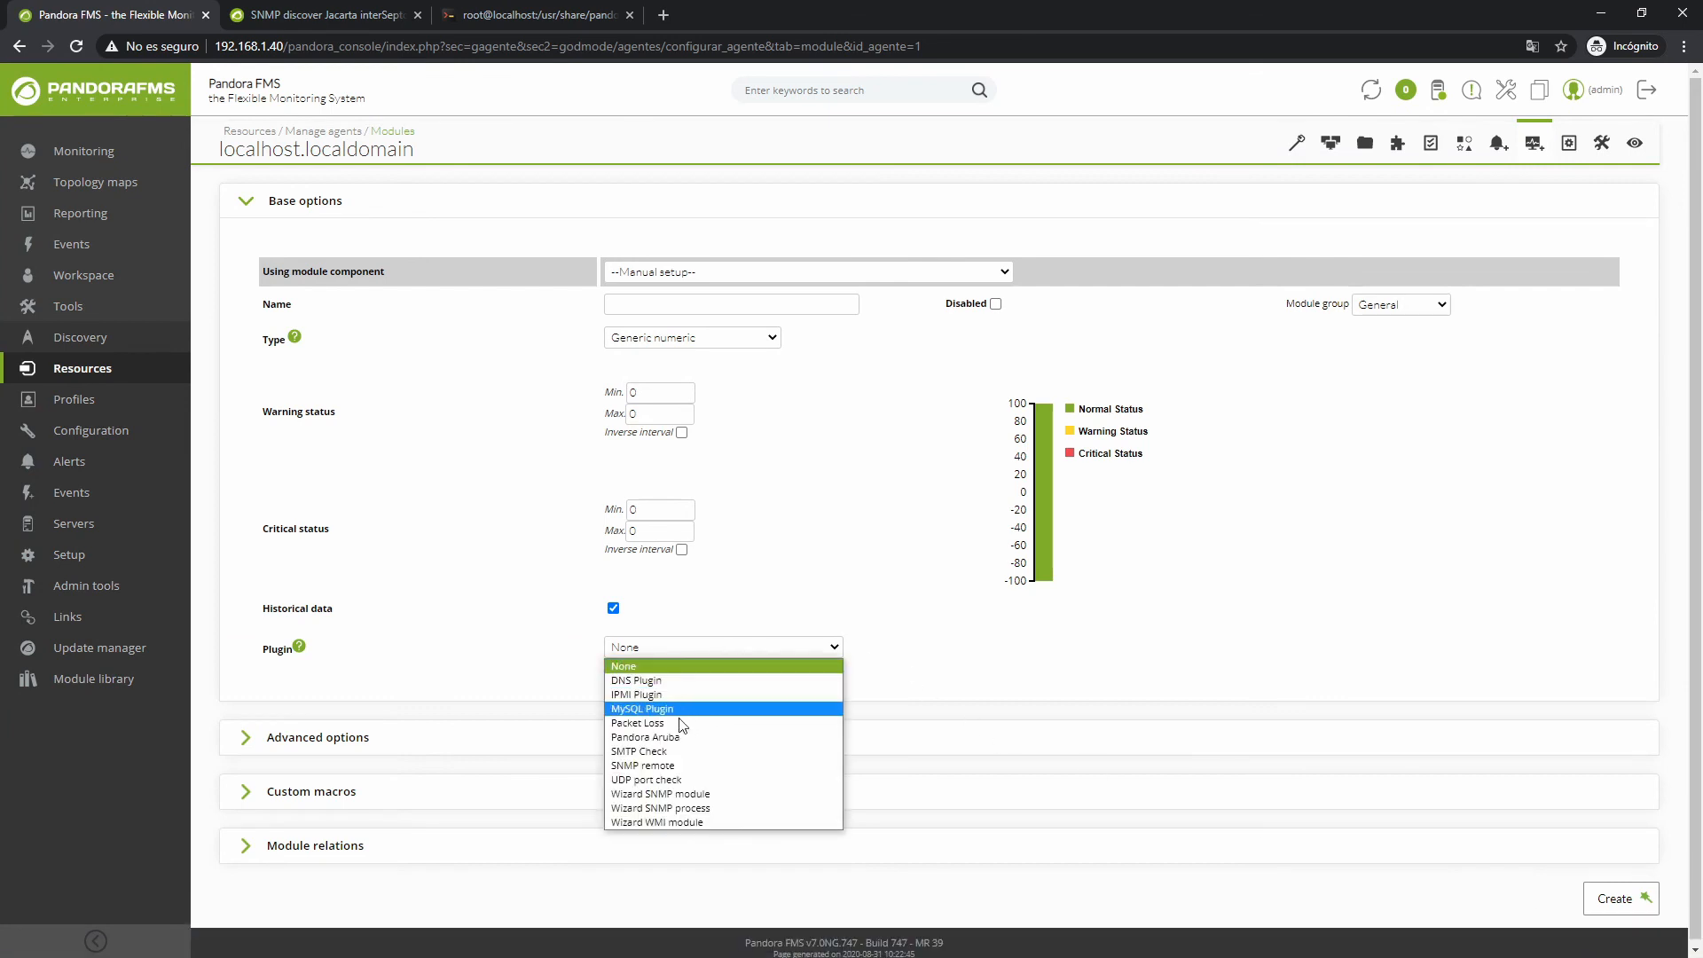
left_click(665, 781)
left_click(632, 680)
type("192.168.1.40")
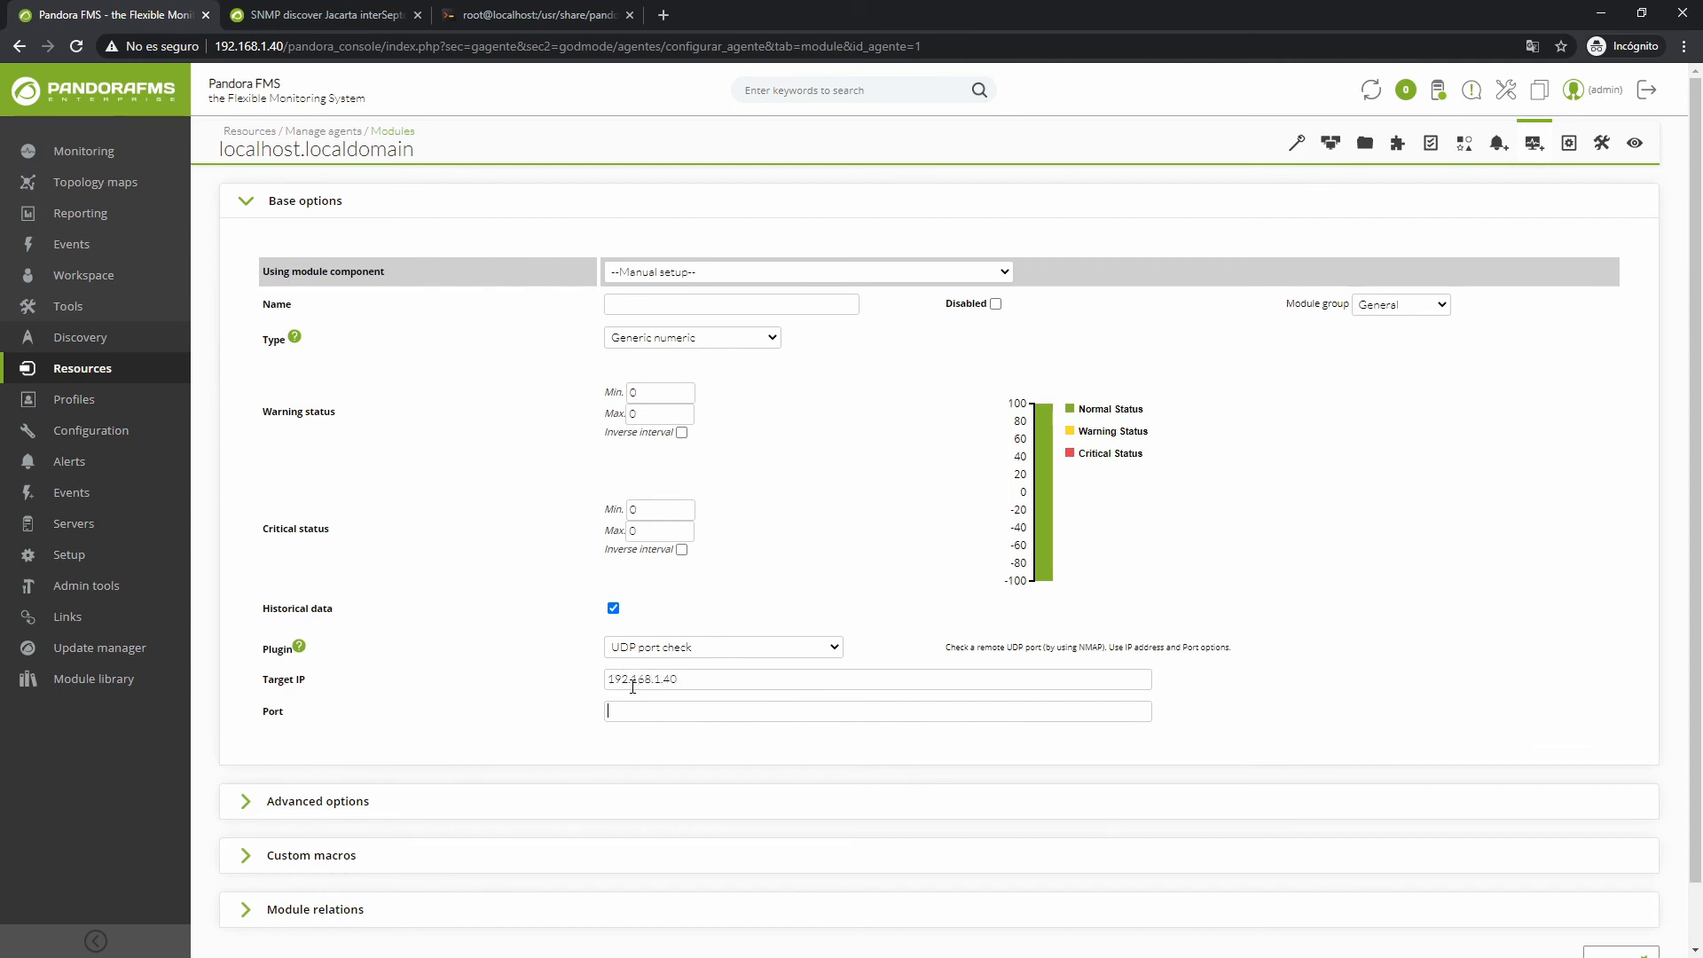
type("162")
left_click(741, 338)
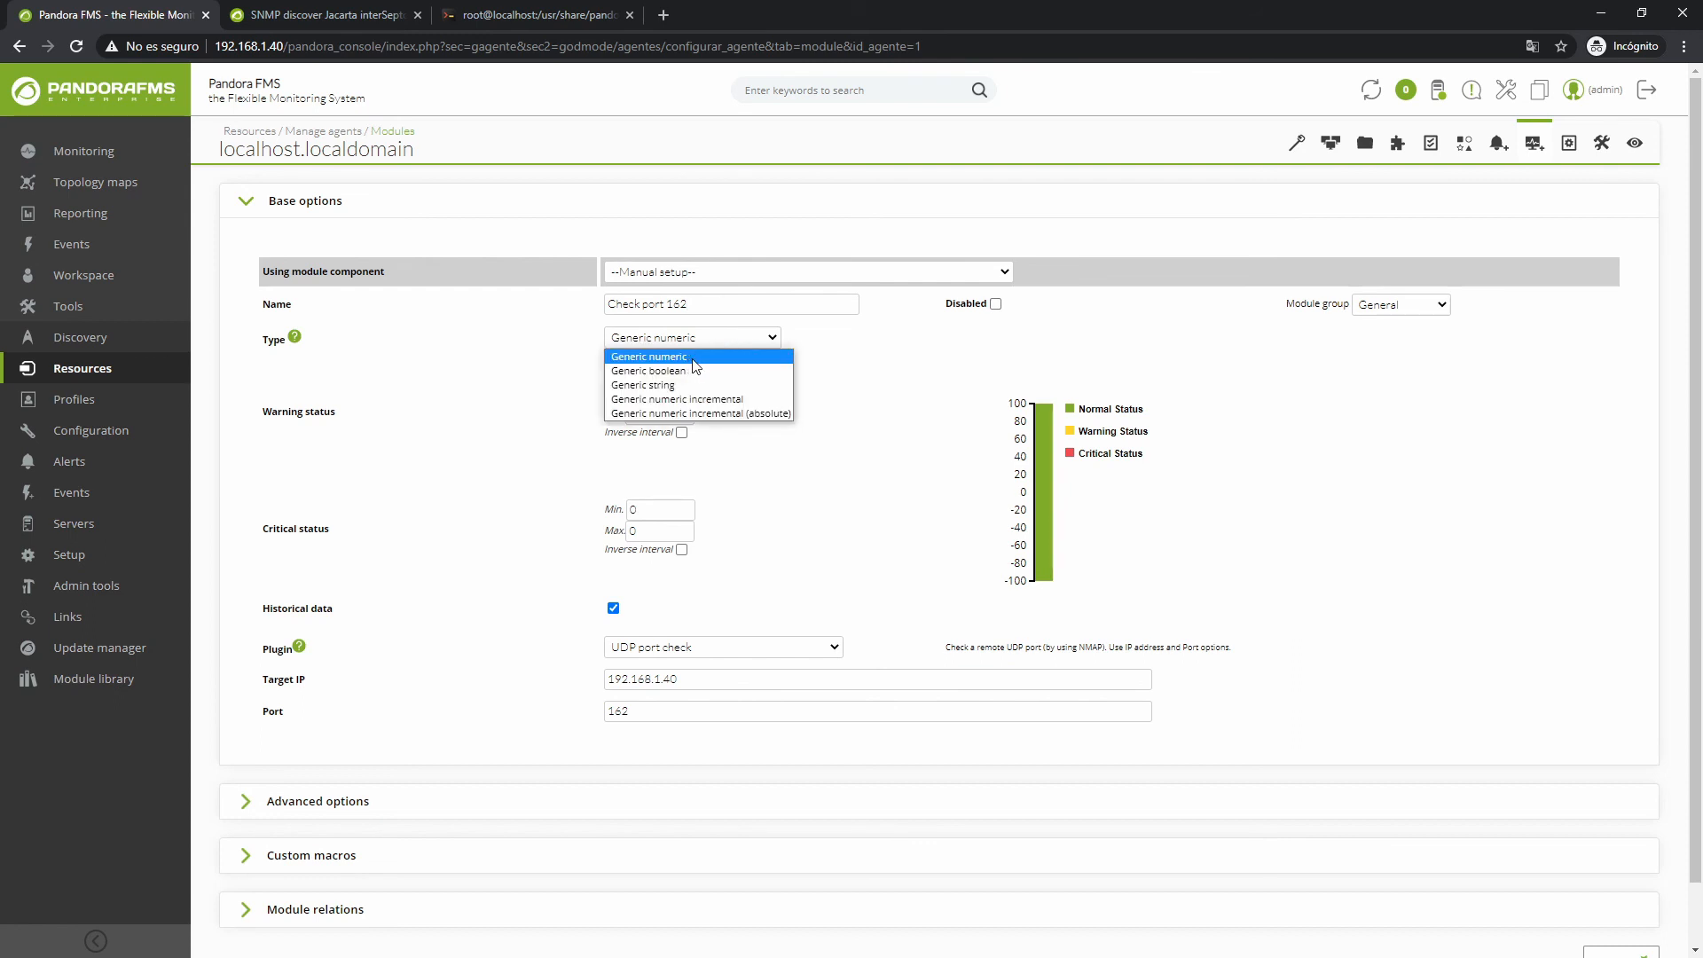
left_click(762, 366)
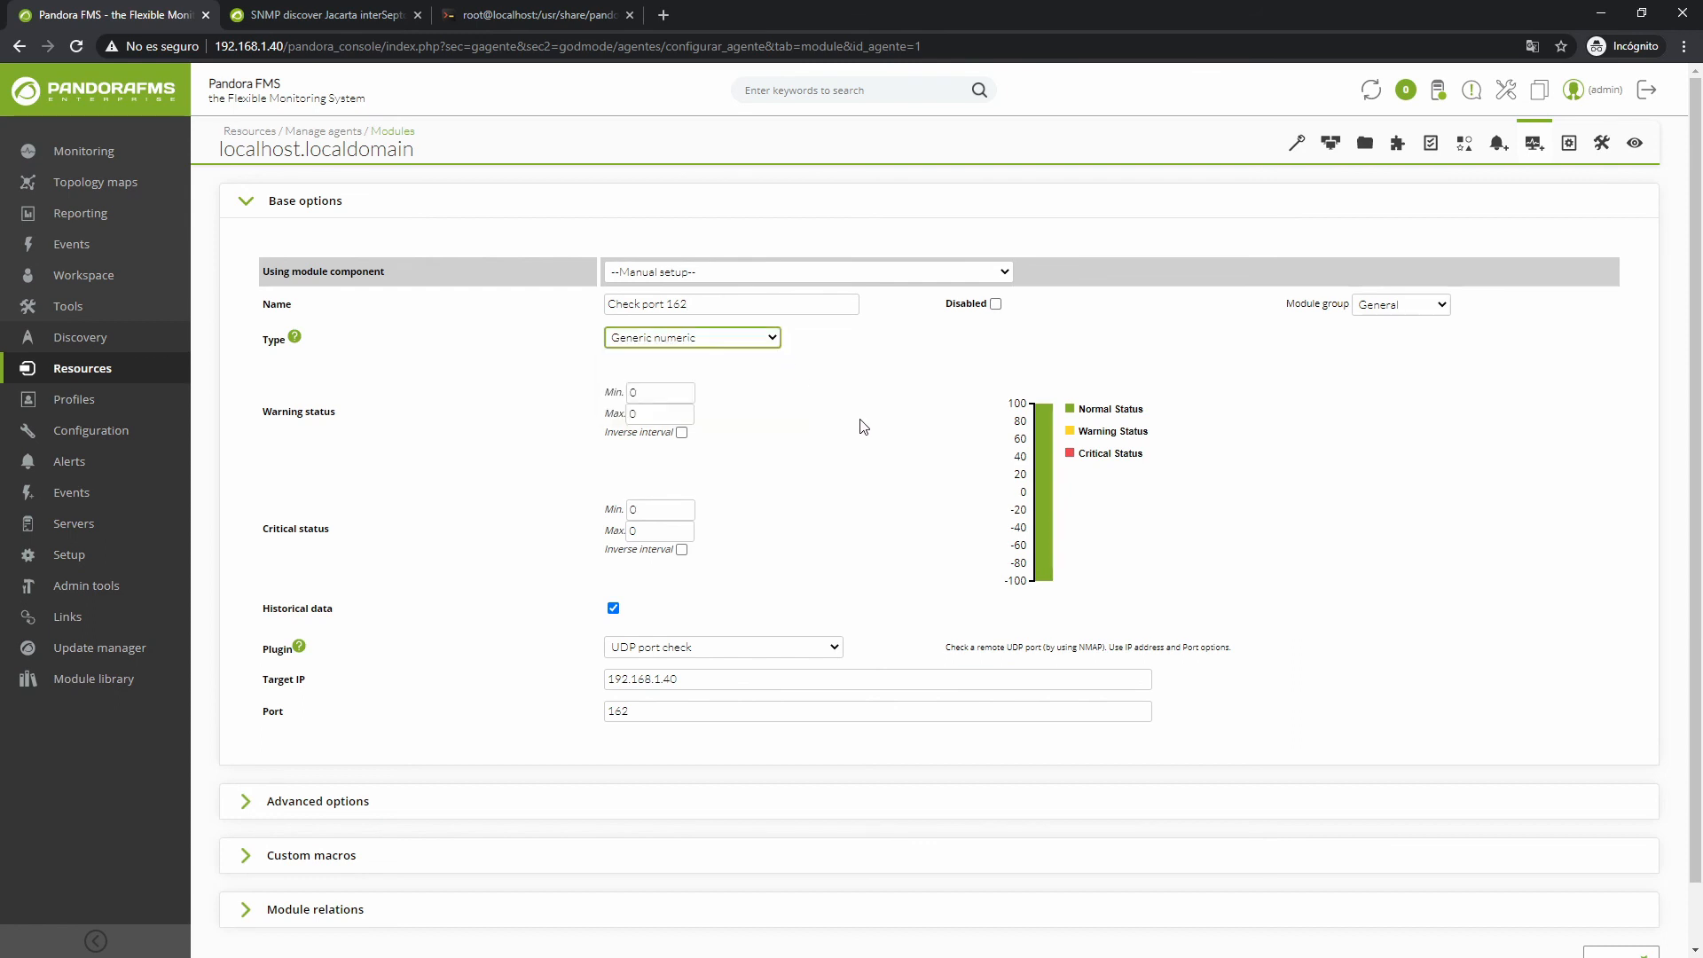
scroll(939, 508, "down", 1)
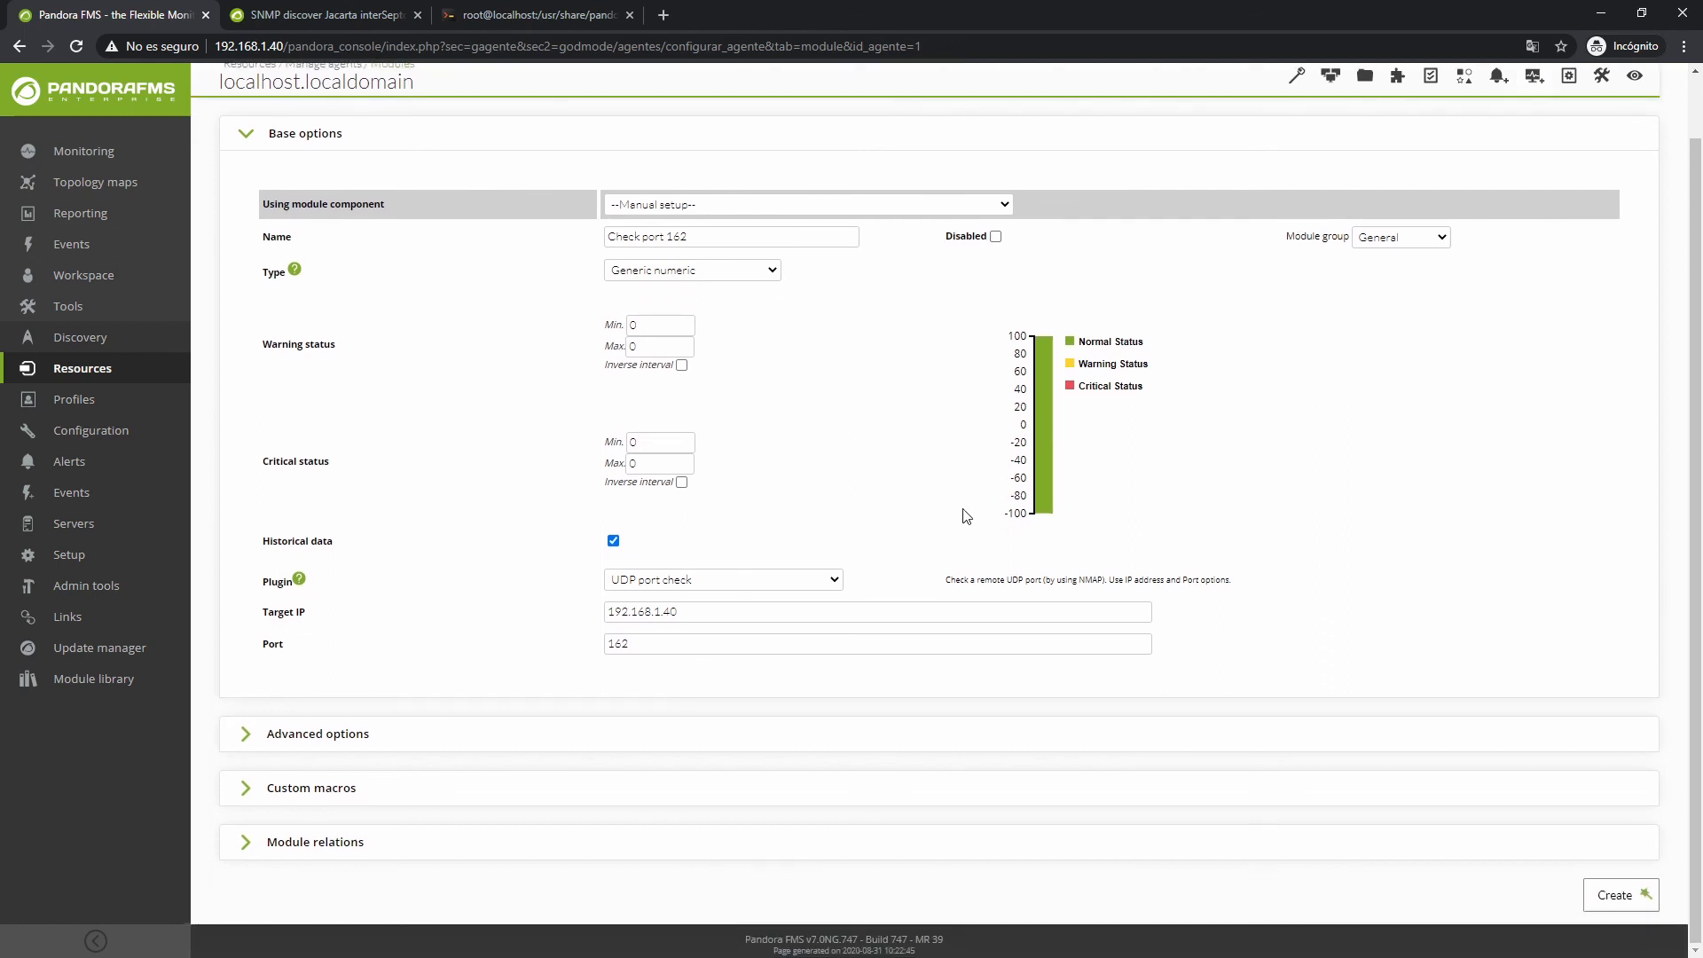
left_click(1616, 895)
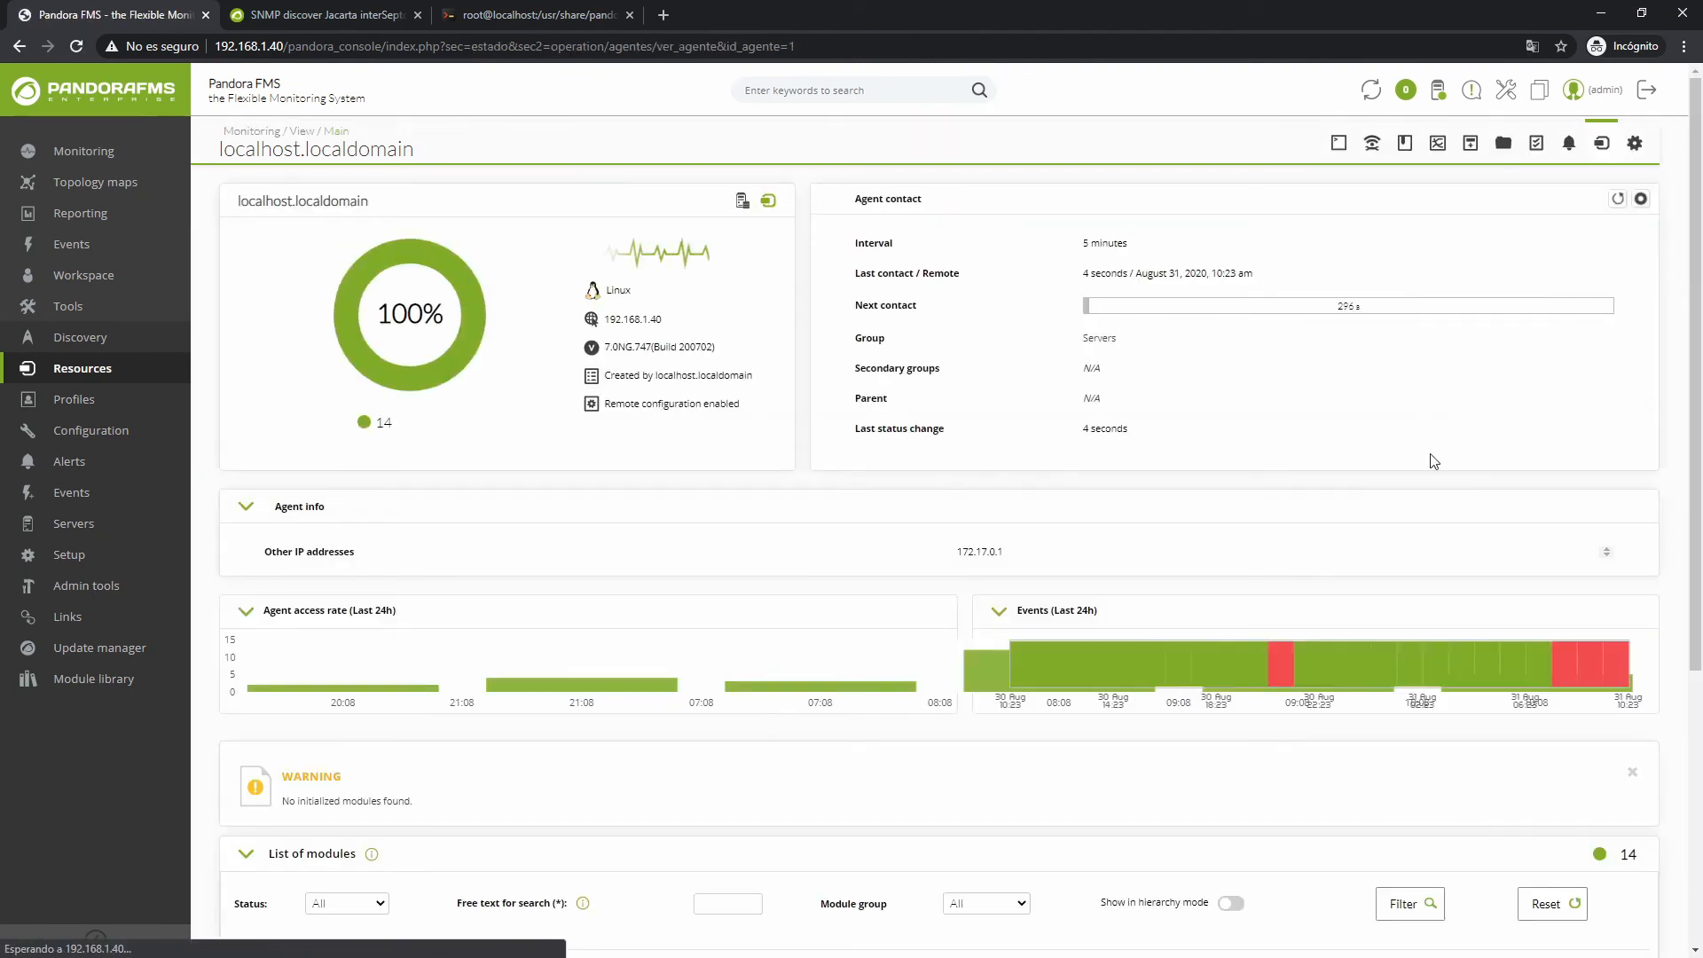
Confirm the Check port 162 module appears in the agent's list of modules
scroll(1429, 456, "down", 6)
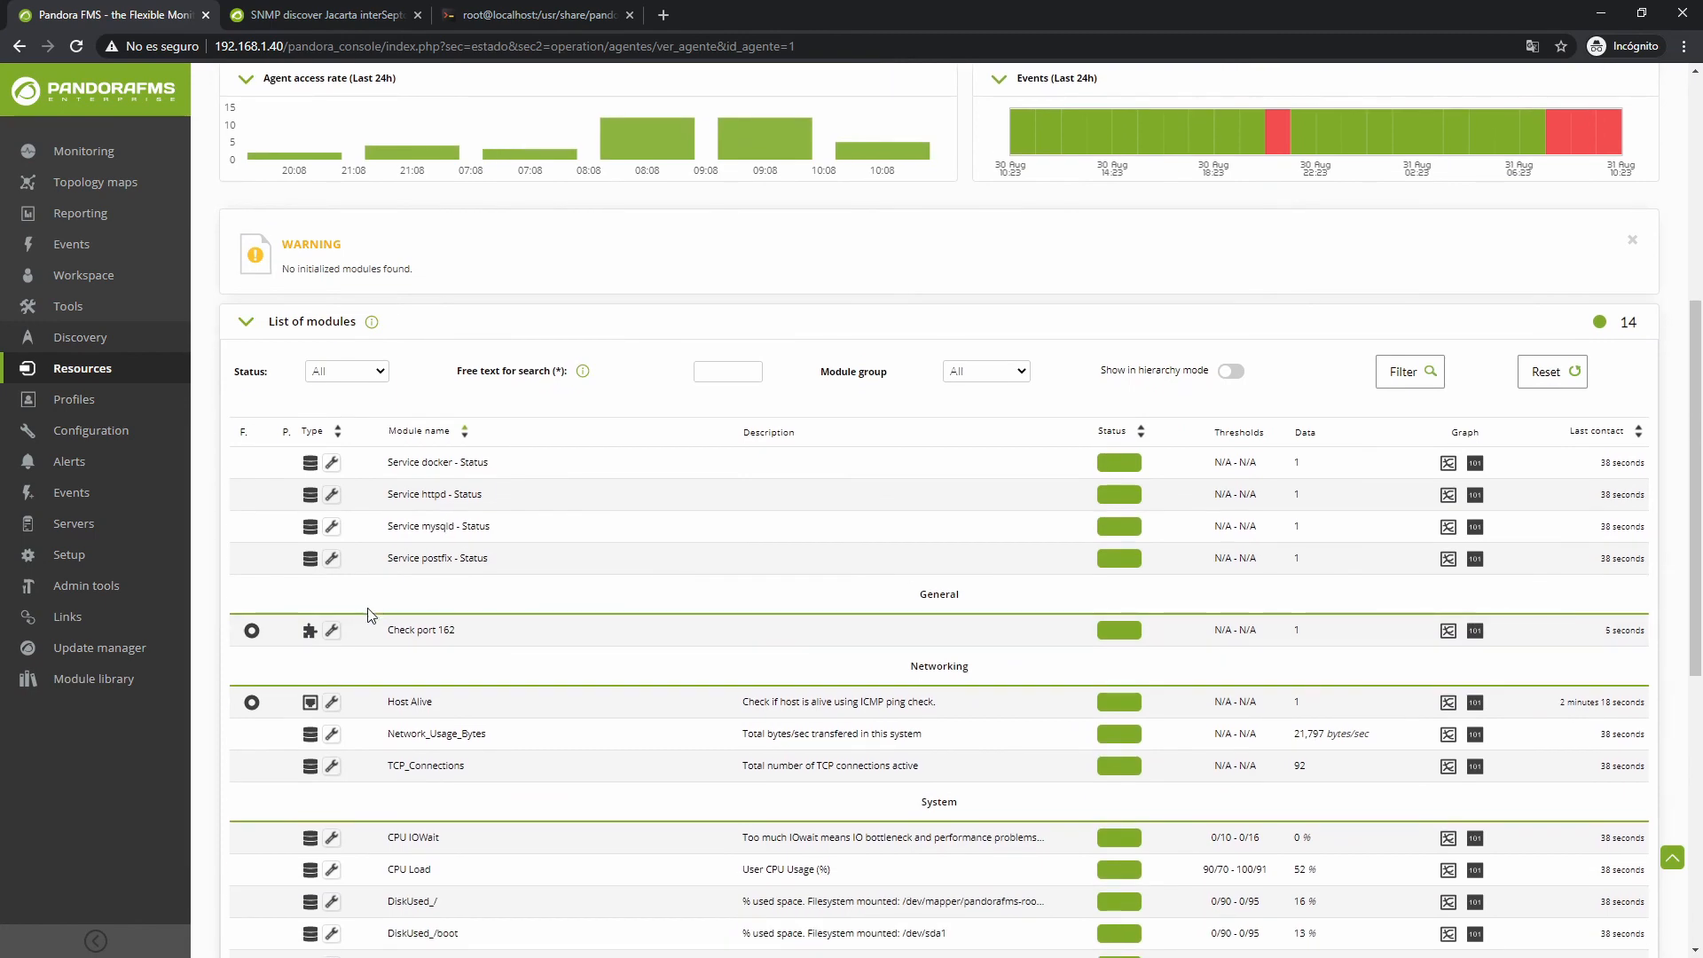
left_click_drag(269, 626, 1356, 665)
left_click(1399, 647)
Log out of the Pandora FMS console and dismiss the logged-out notice
scroll(1399, 430, "up", 6)
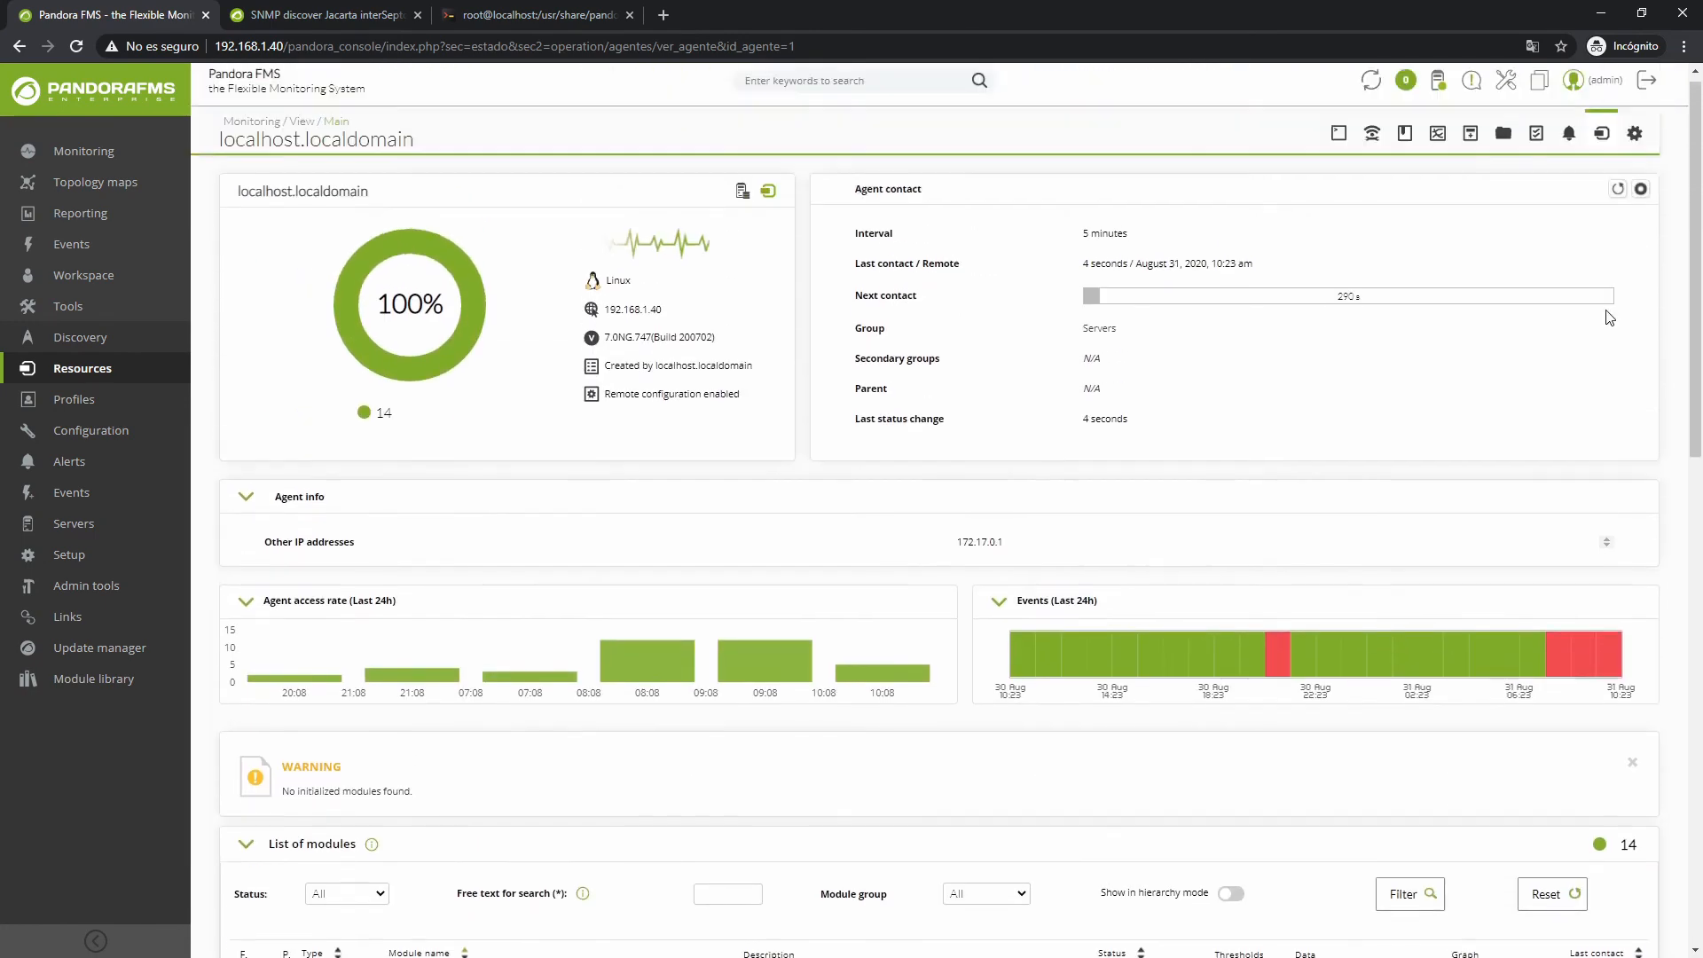
left_click(1645, 93)
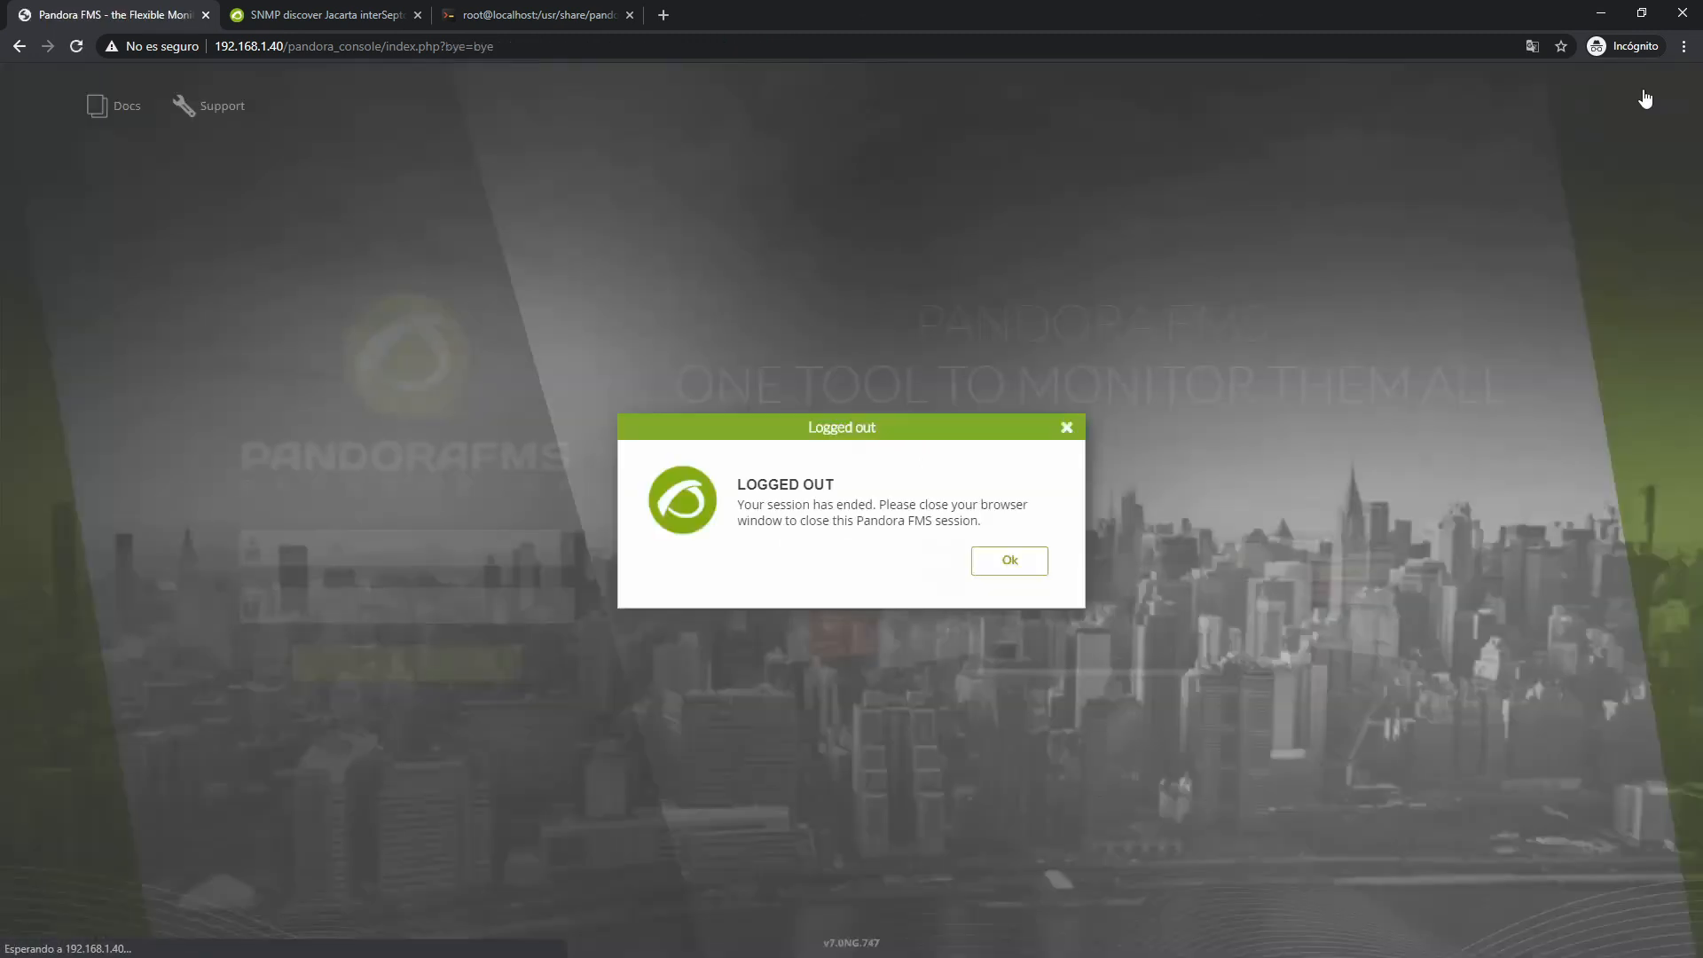
left_click(979, 562)
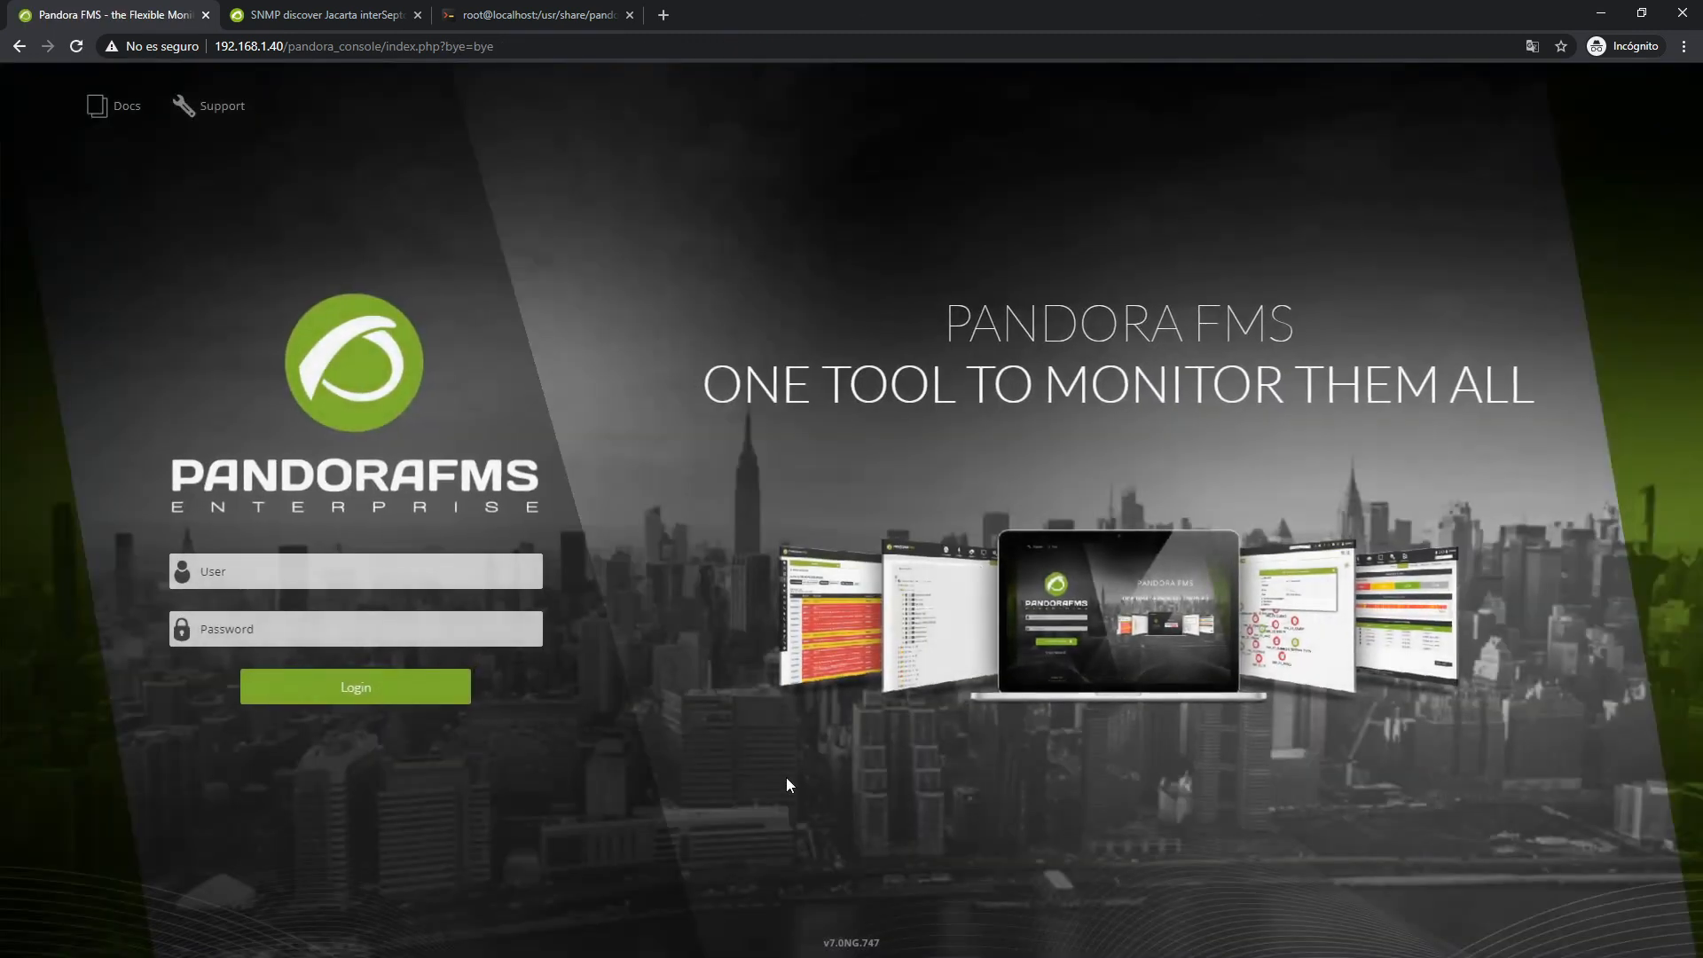